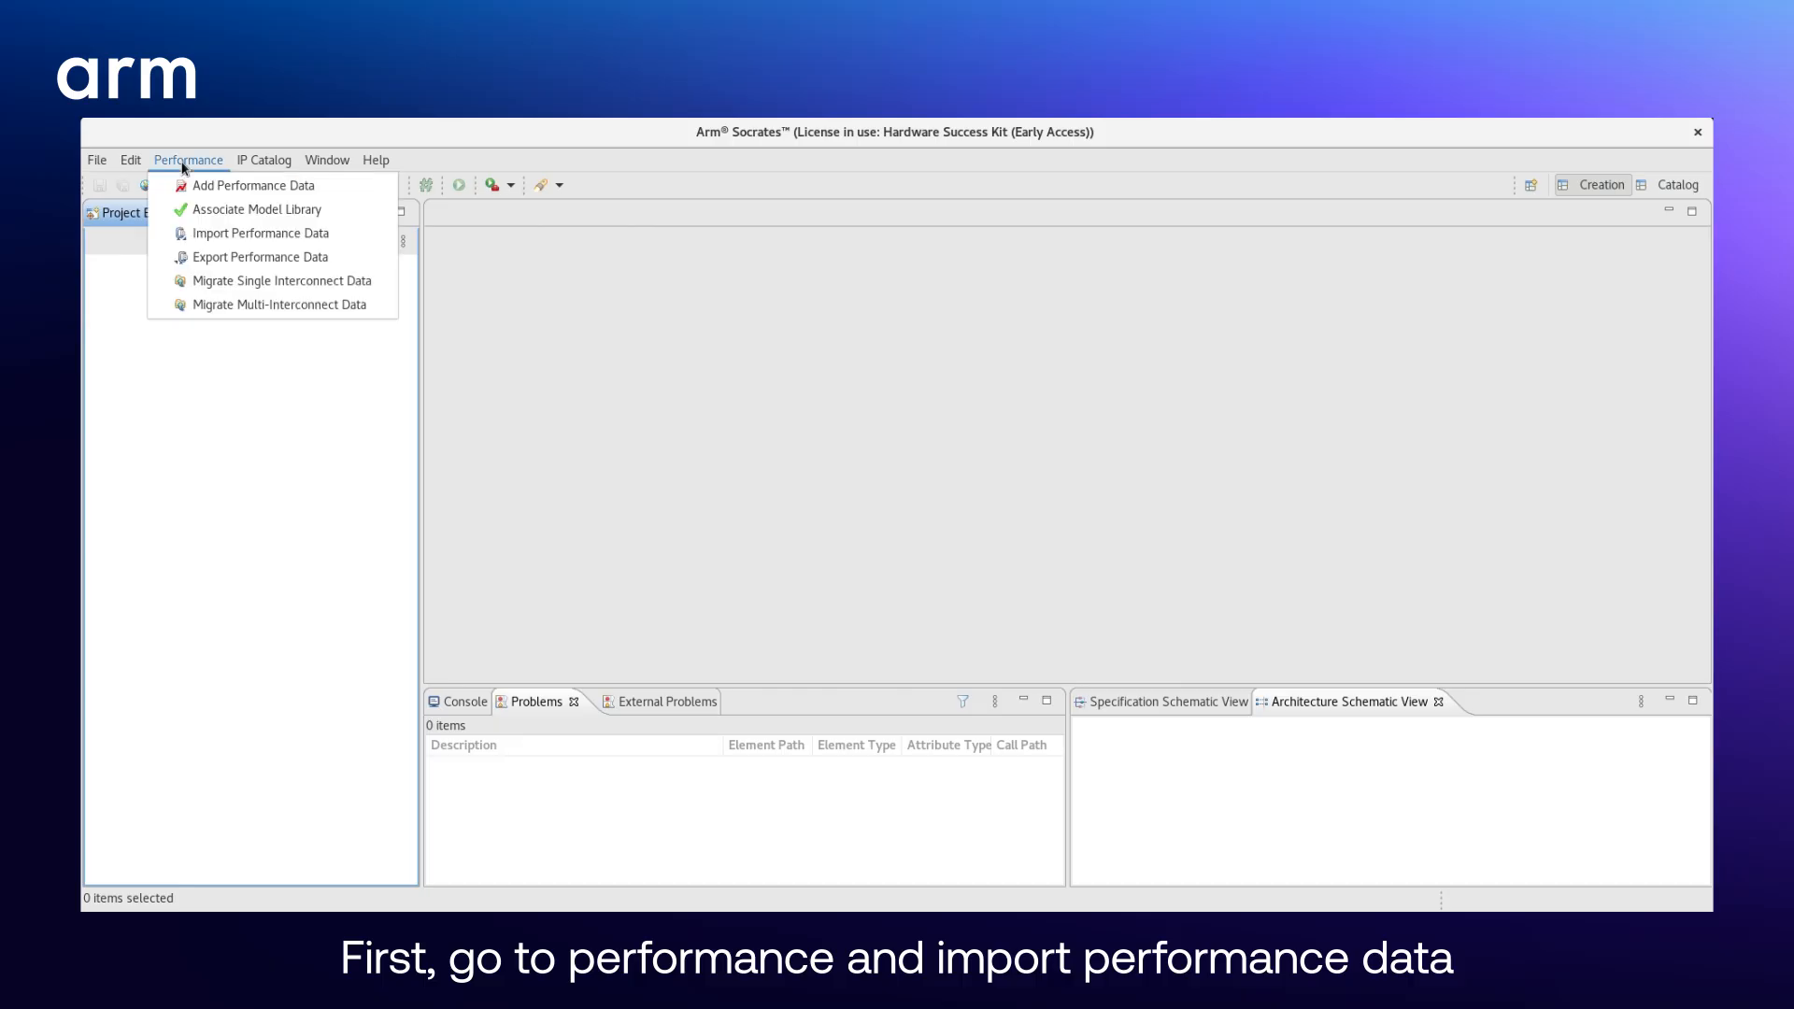
- Import the performance data from CMN_S3_R2_IOHub_1SC_rds_only_example.zip in the CMNS3 samples folder
left_click(215, 233)
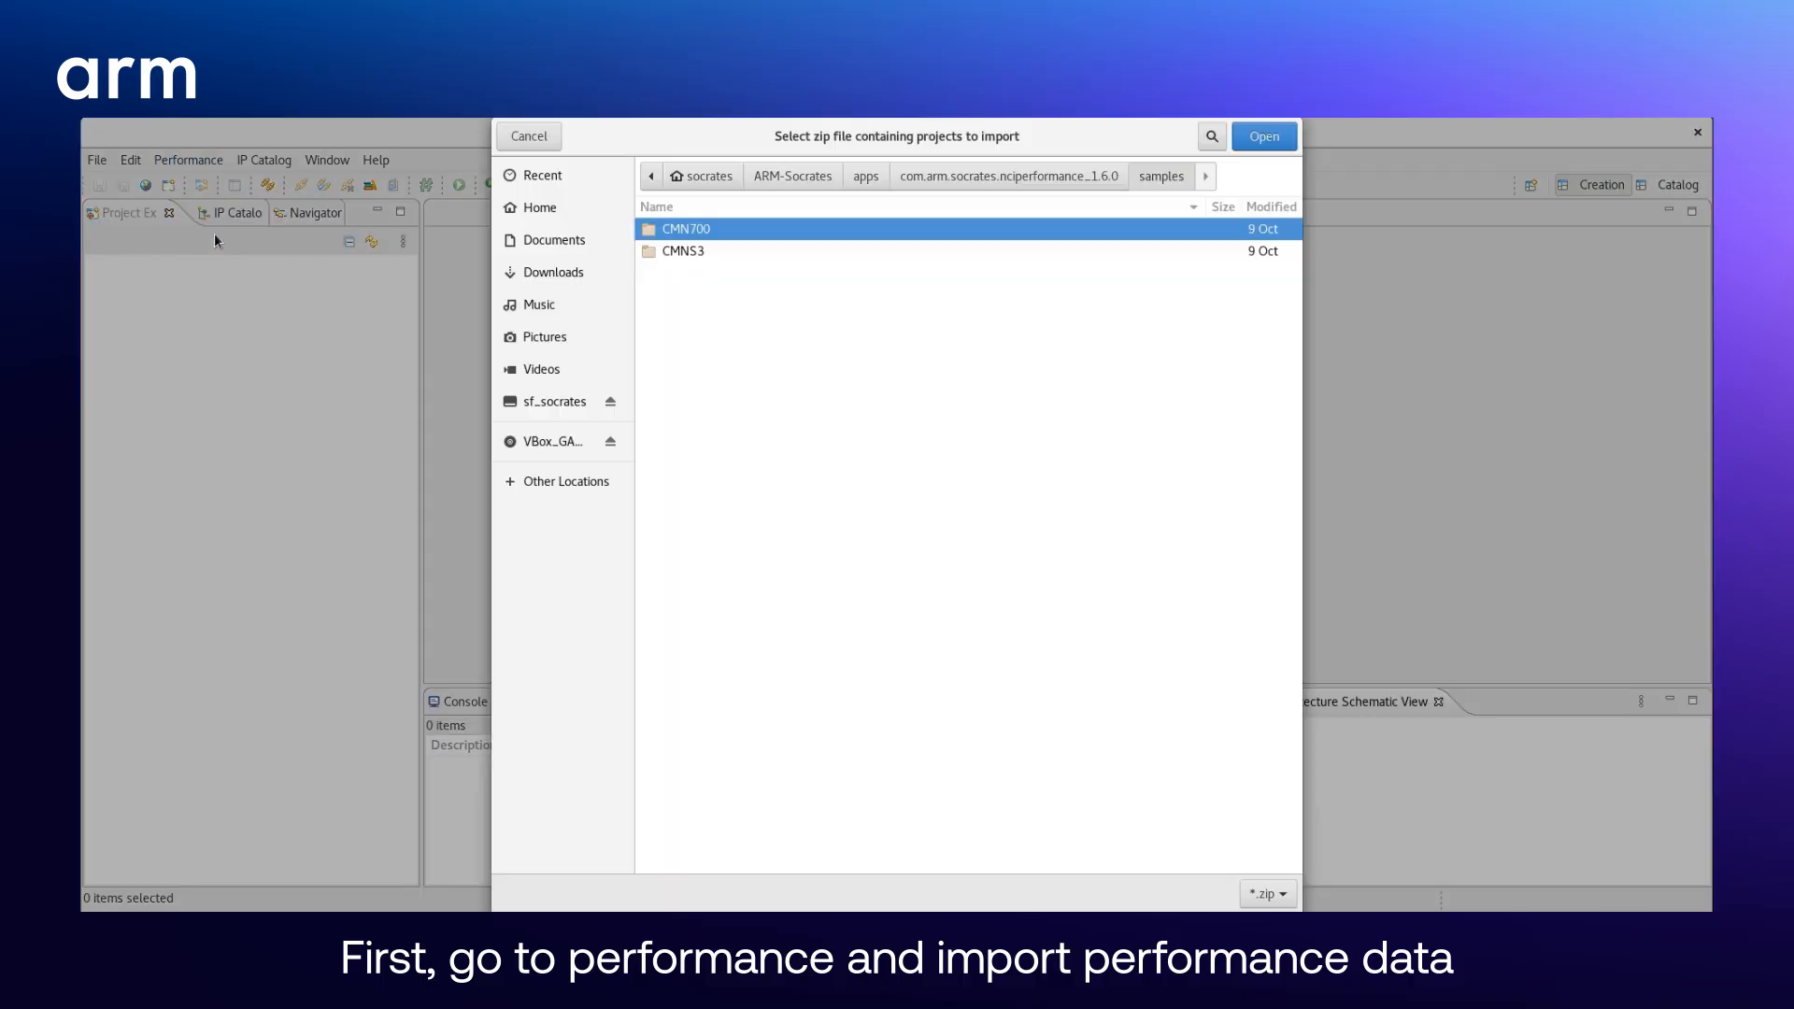
double_click(686, 250)
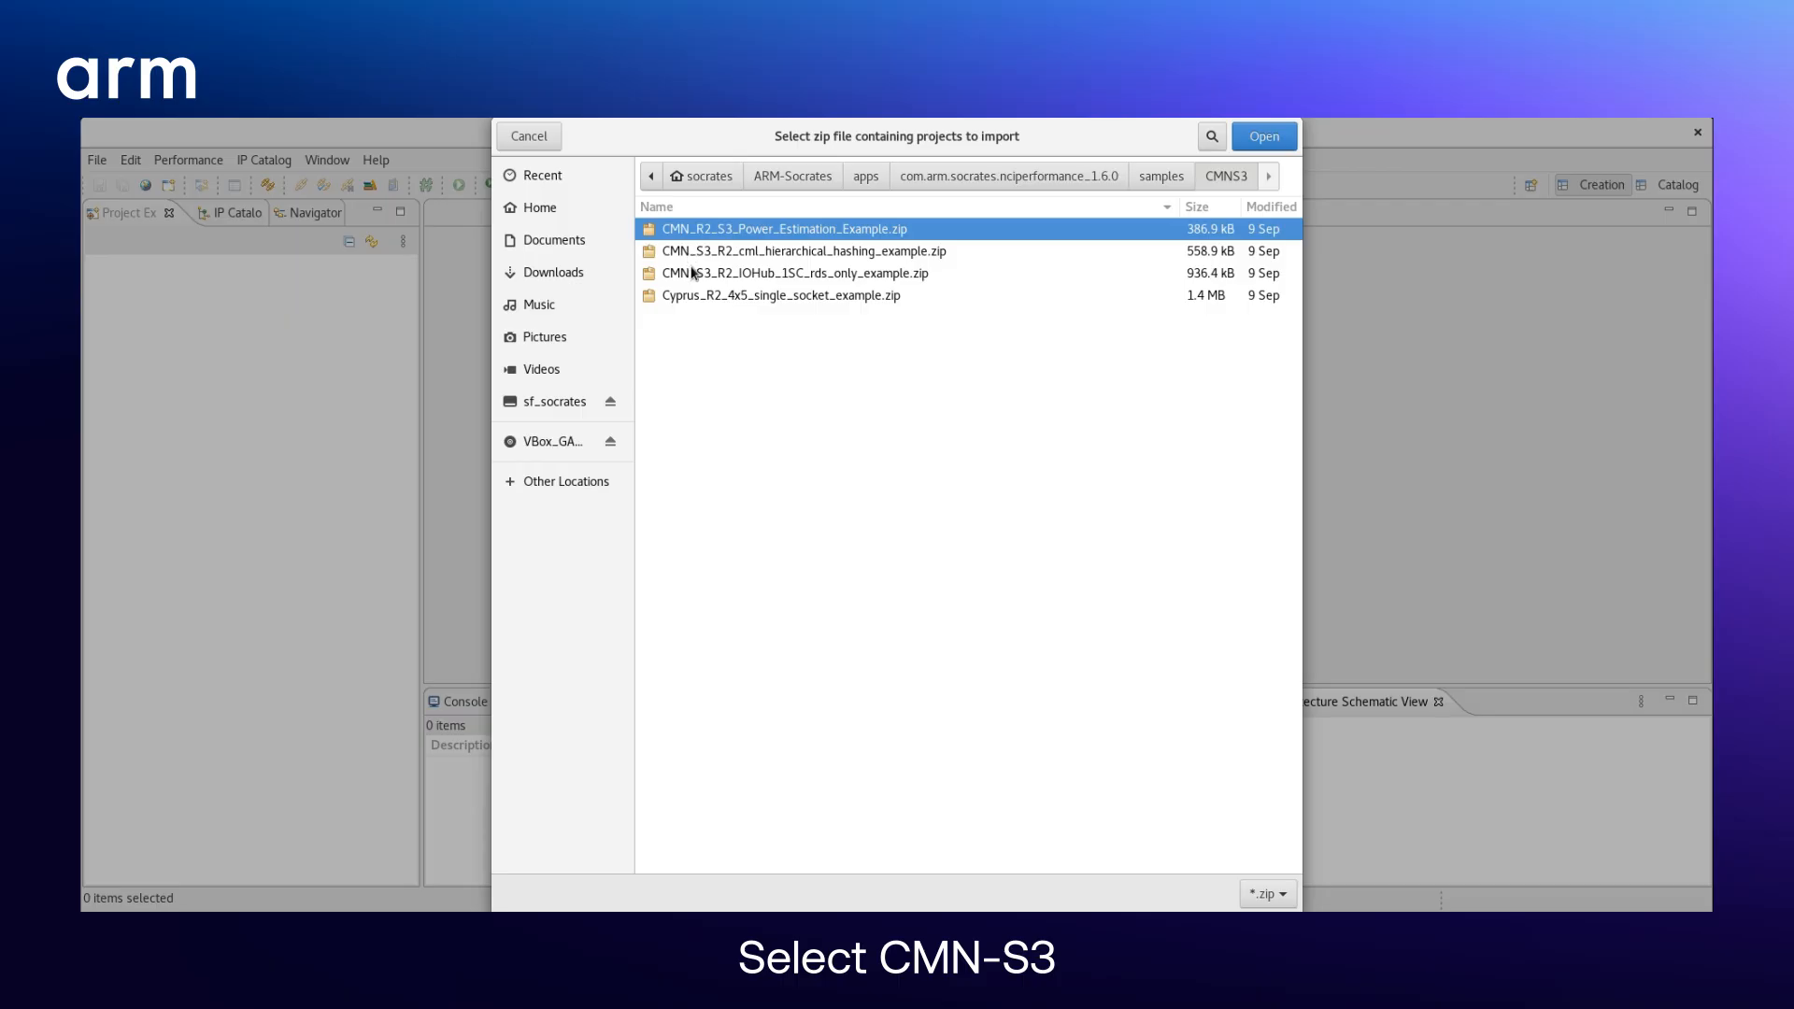
left_click(694, 273)
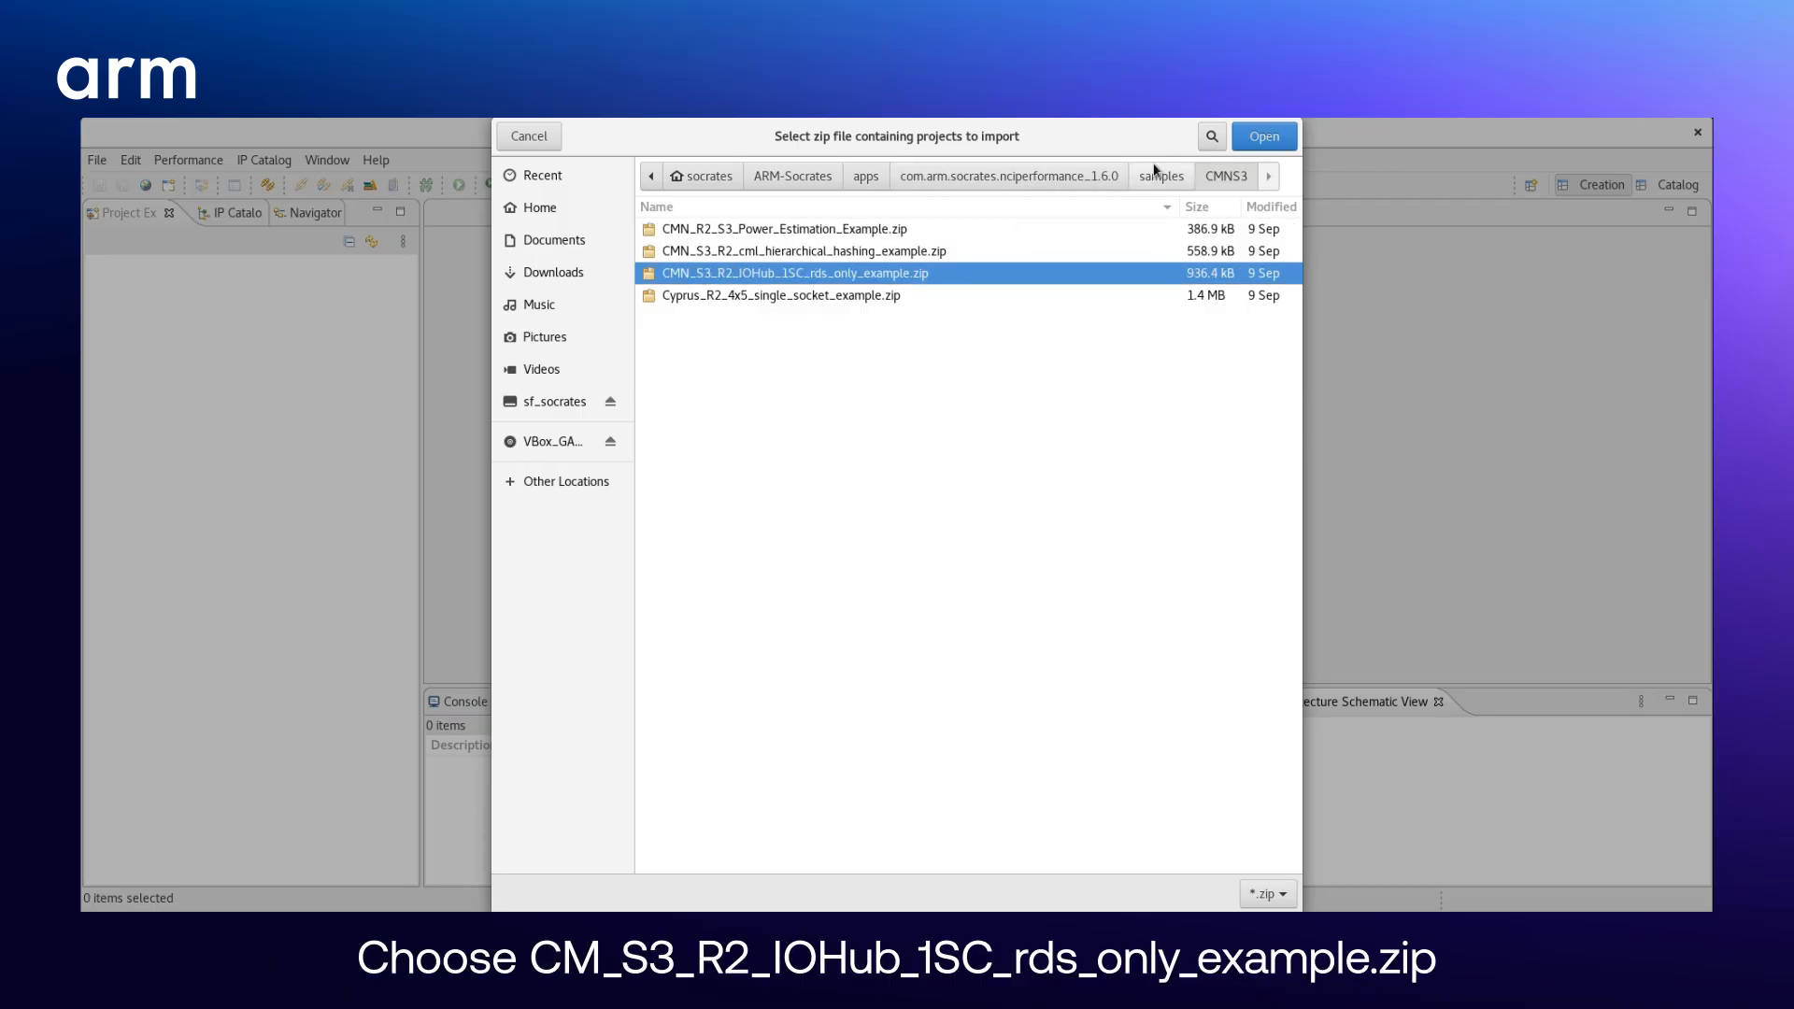
left_click(1248, 143)
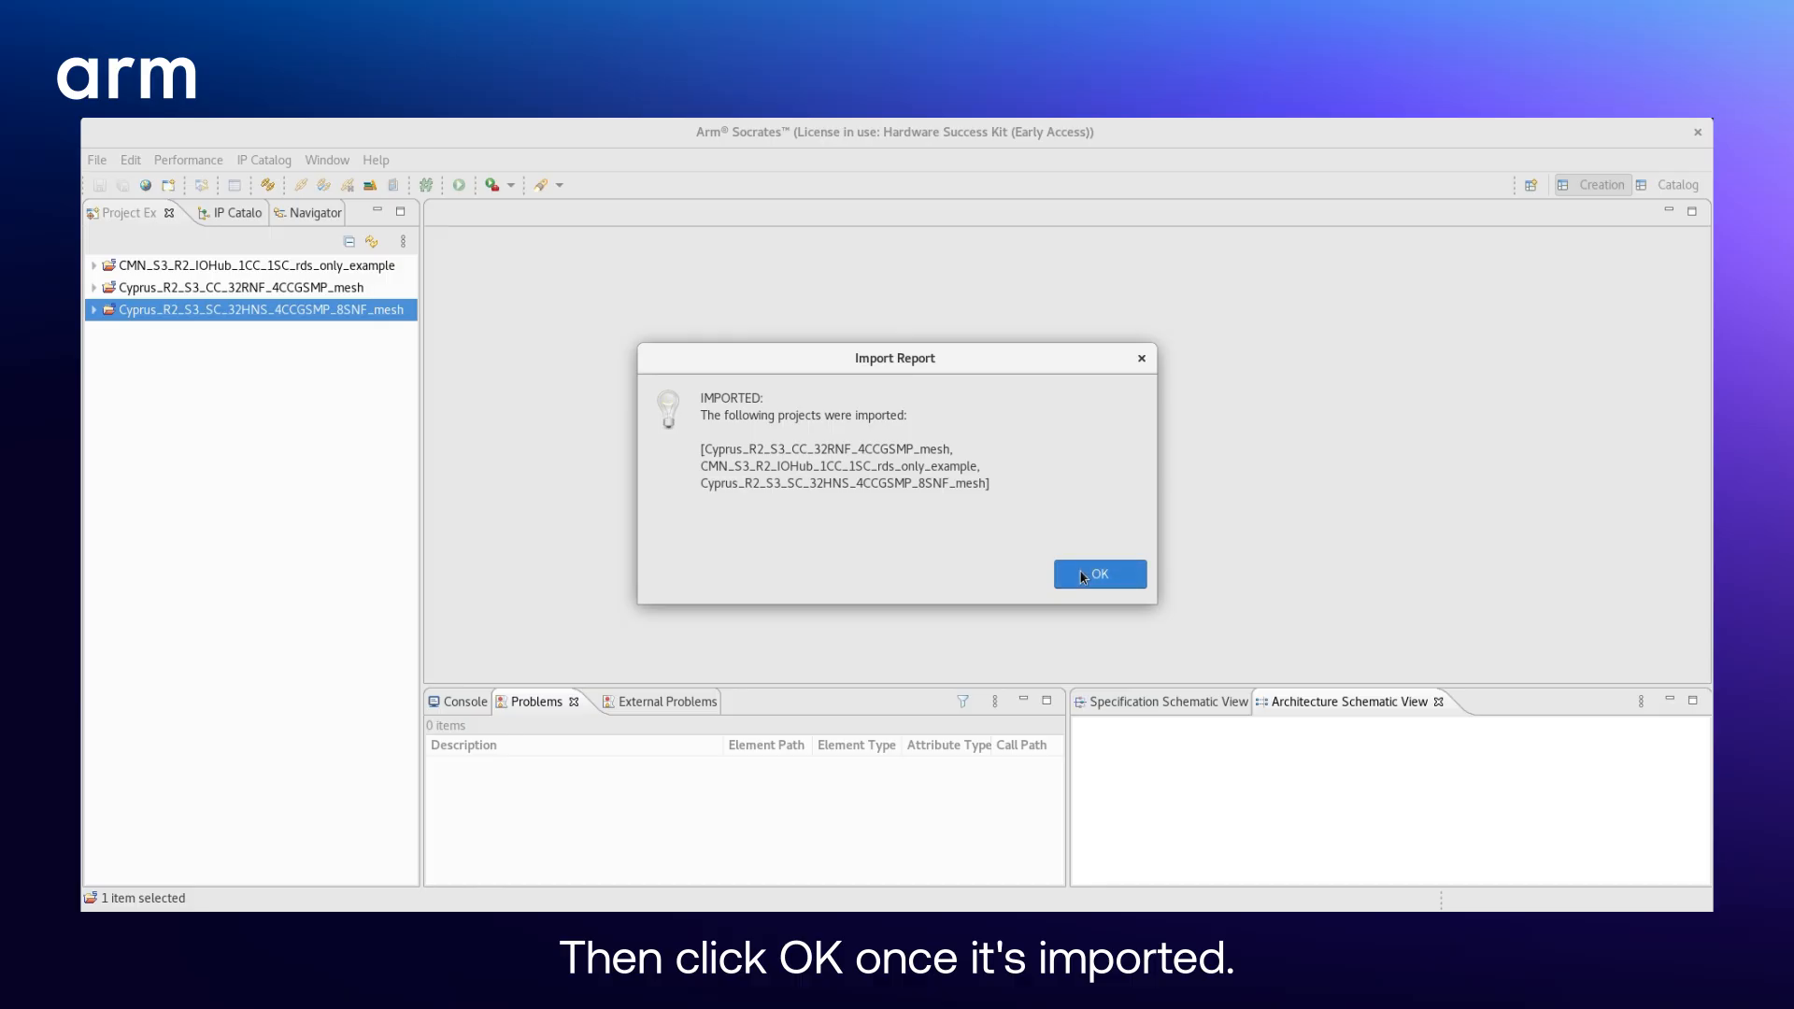
left_click(1081, 577)
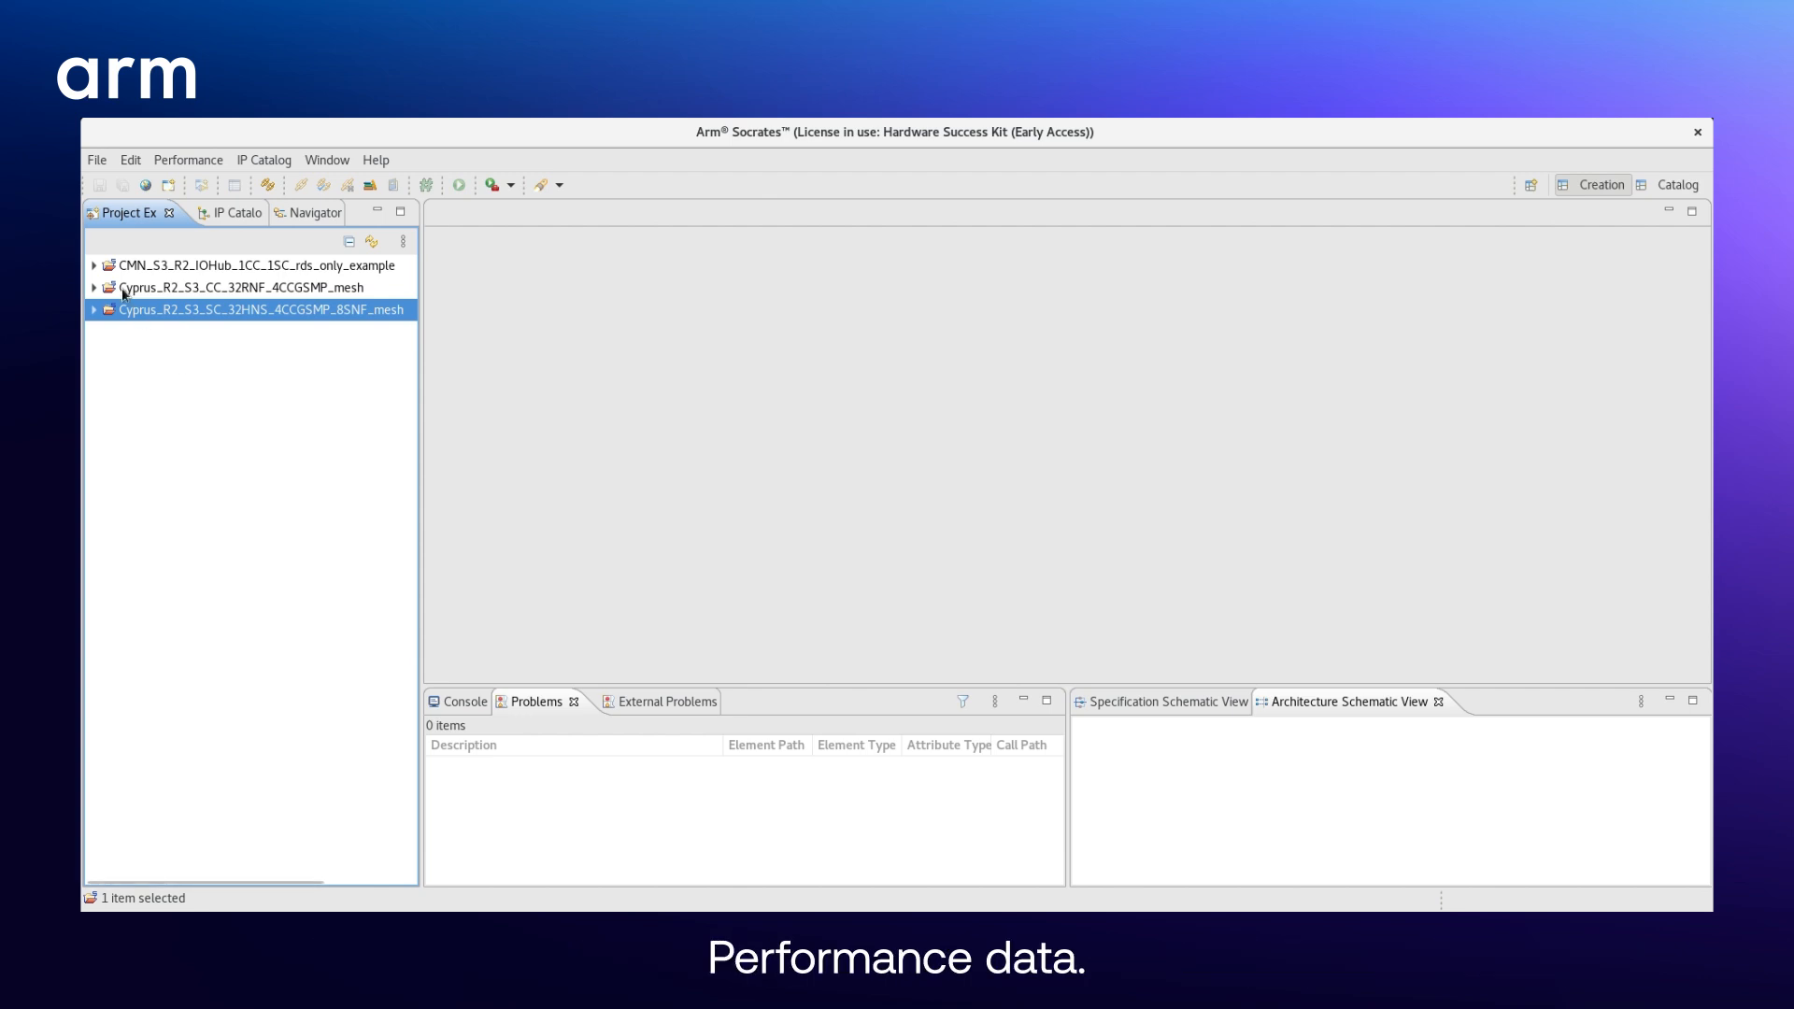
- Open the multi-chip performance data of CMN_S3_R2_IOHub_1CC_1SC_rds_only_example and inspect the existing instance of the Cyprus_R2_S3_SC configuration reference
left_click(91, 266)
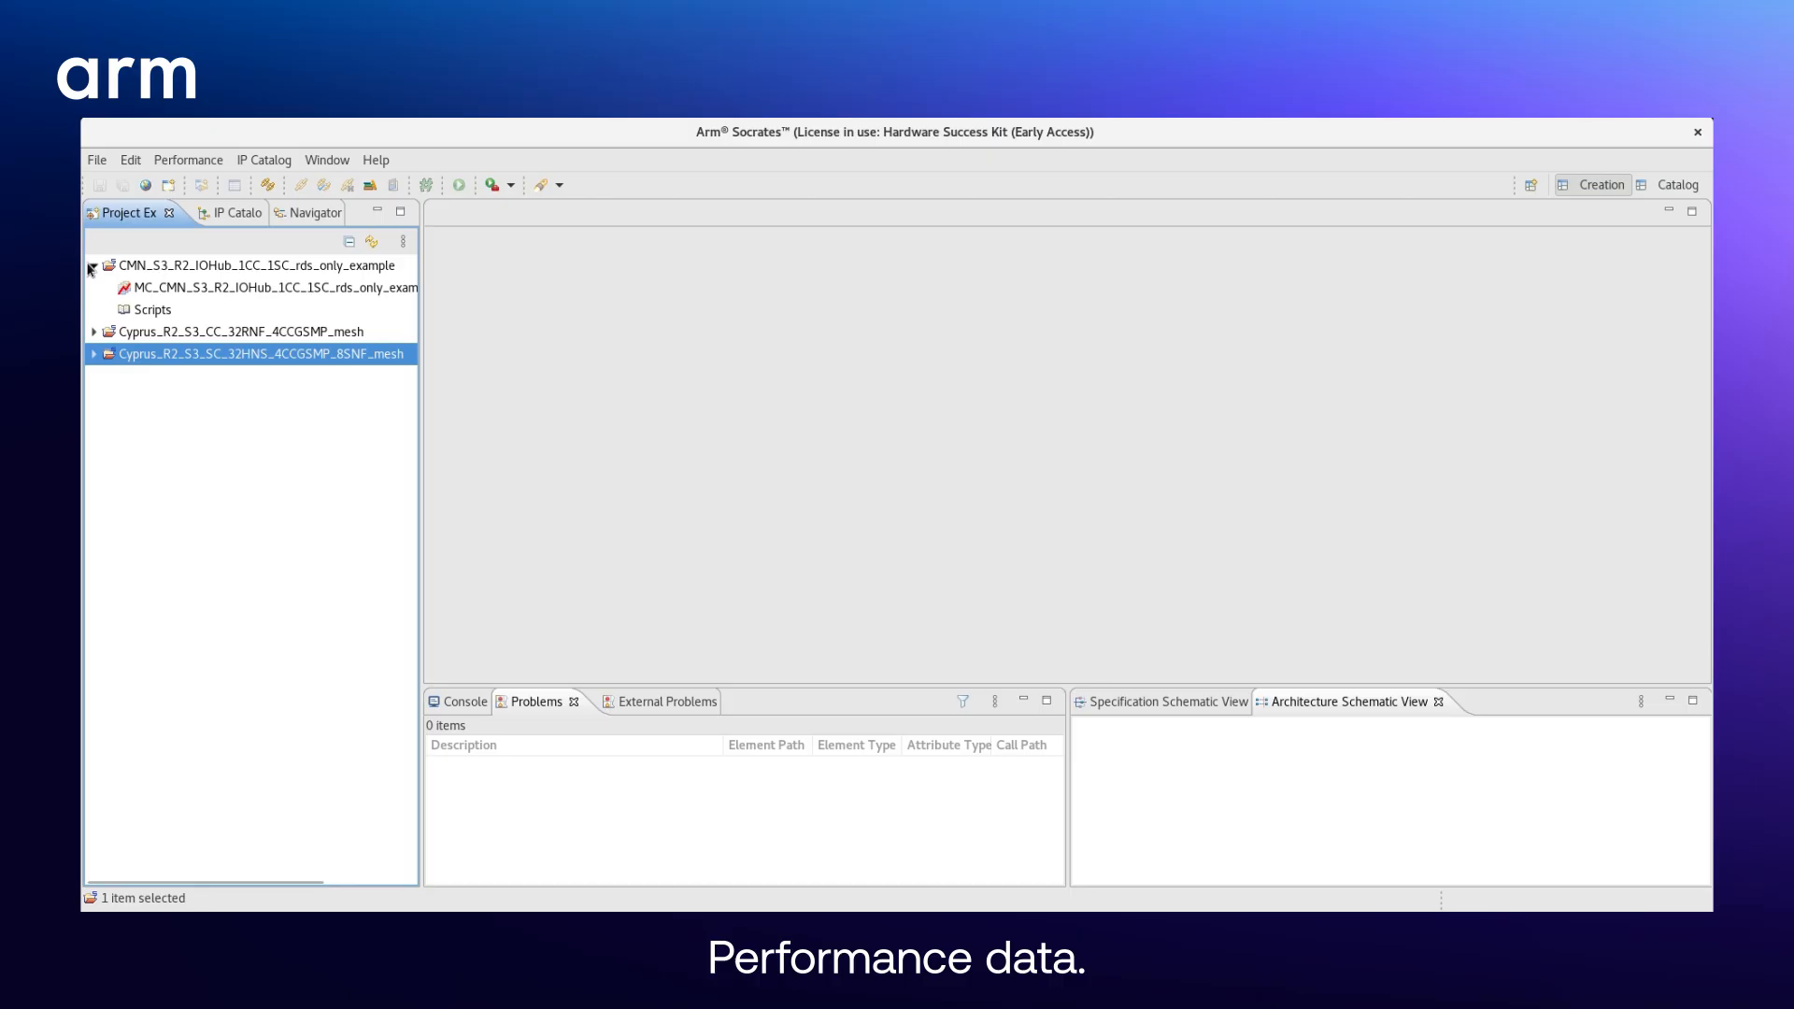
left_click(146, 290)
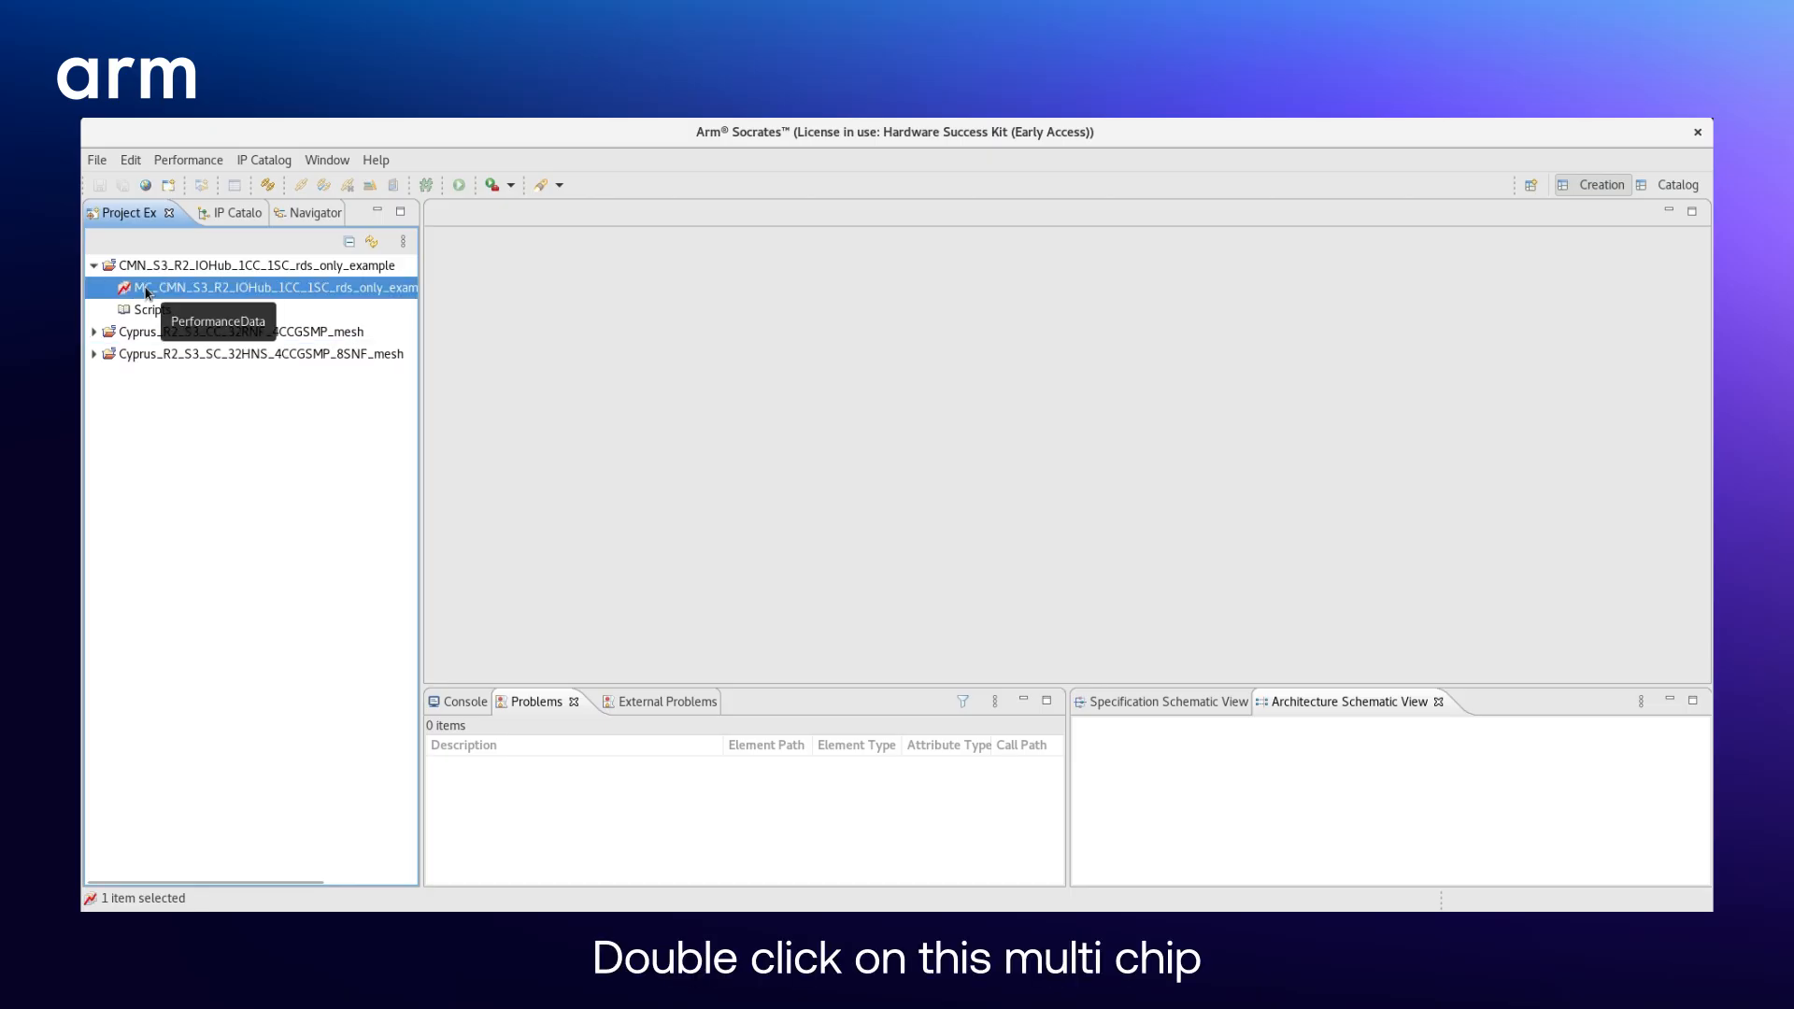
double_click(146, 289)
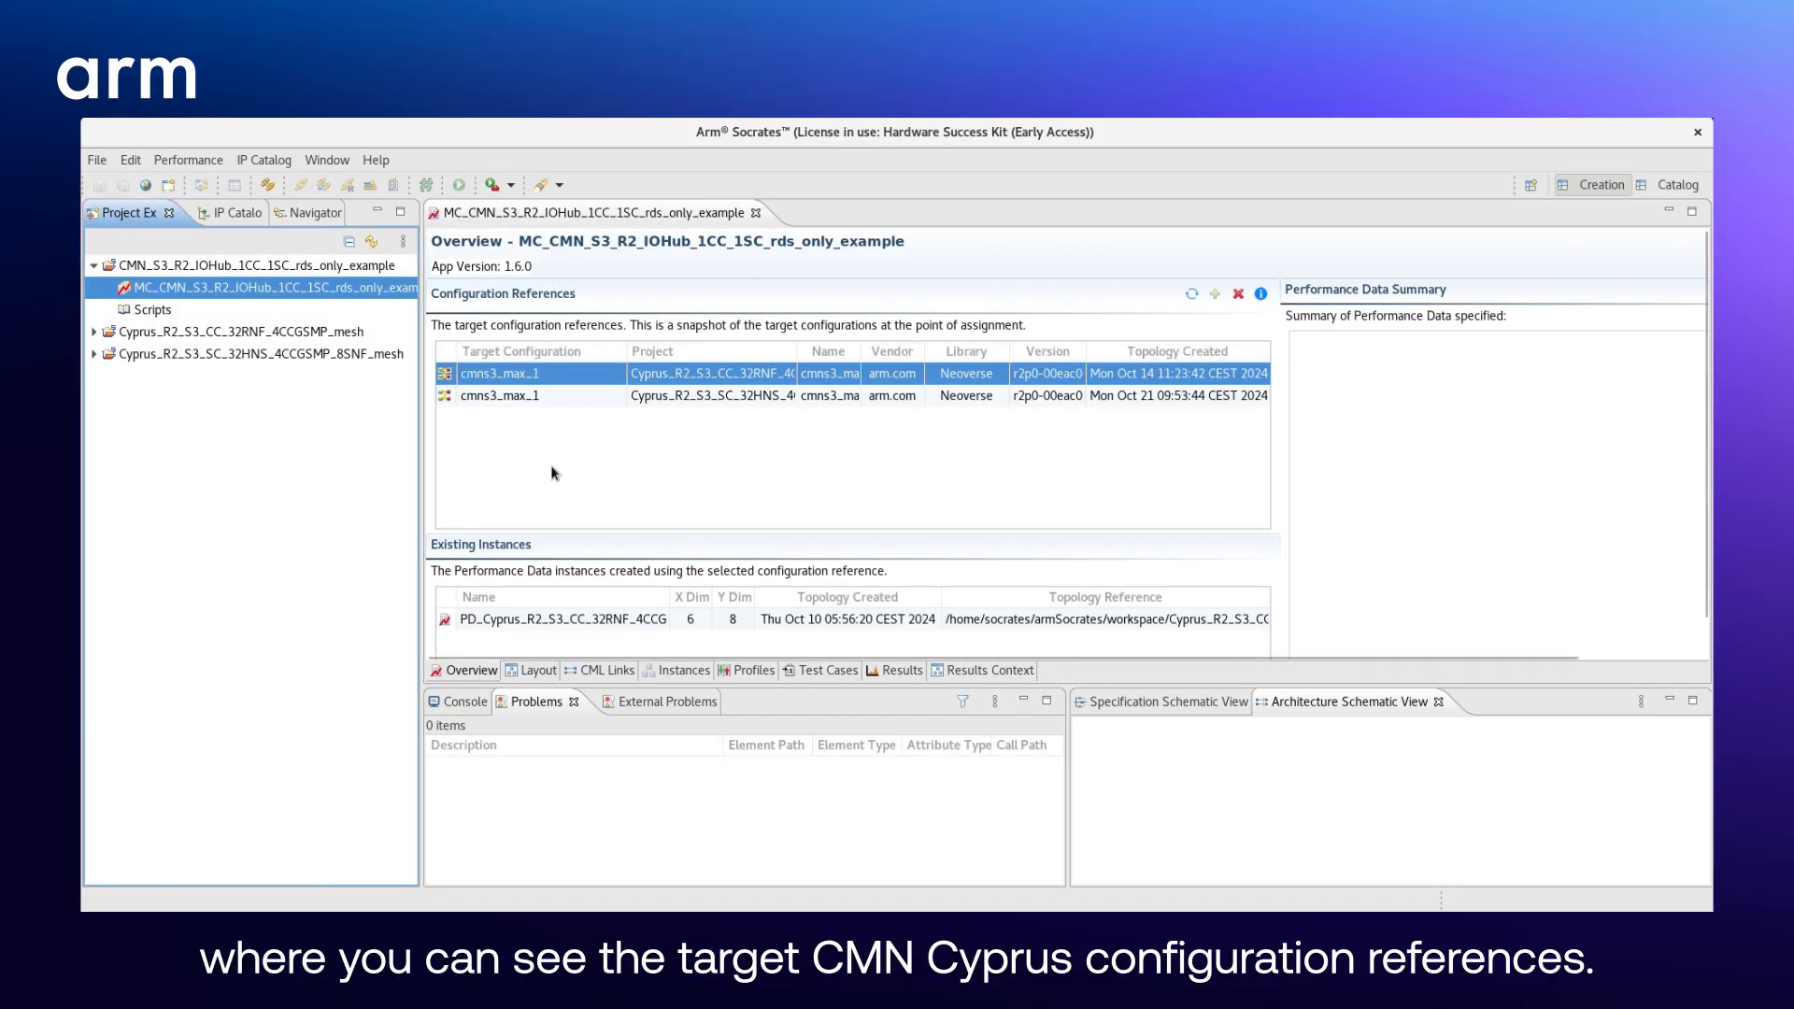
left_click(535, 398)
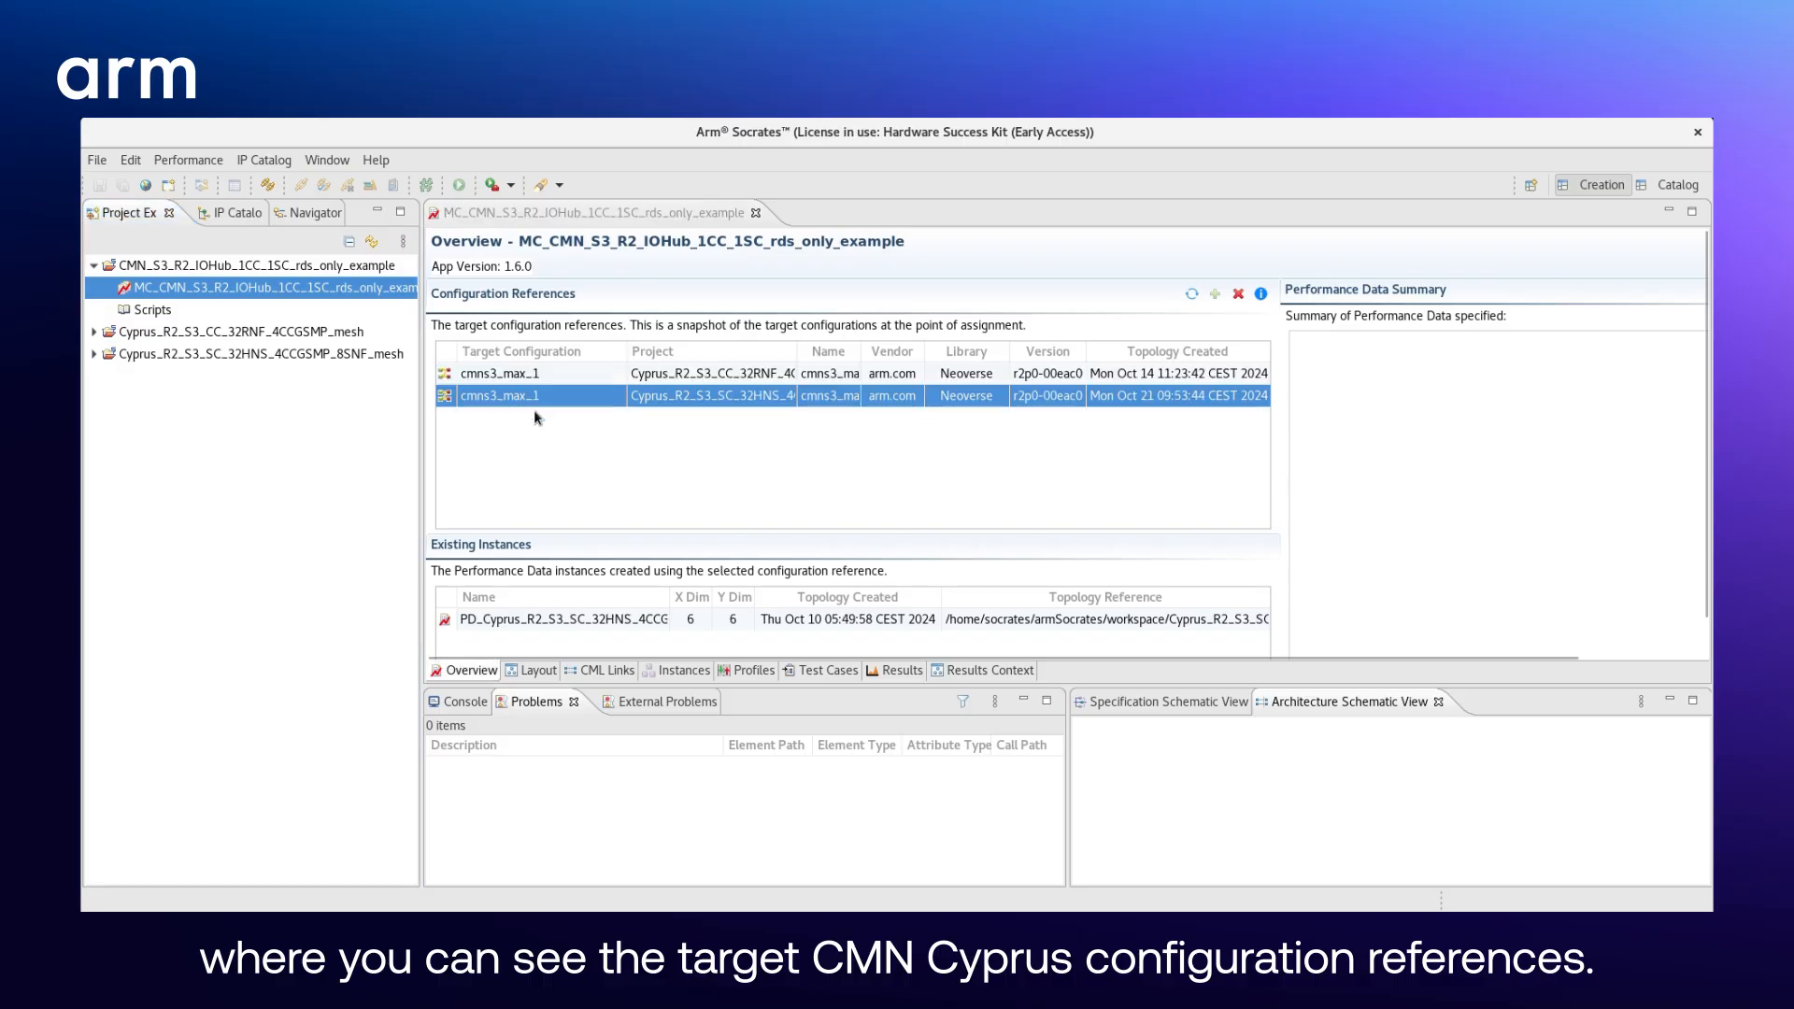
left_click(519, 618)
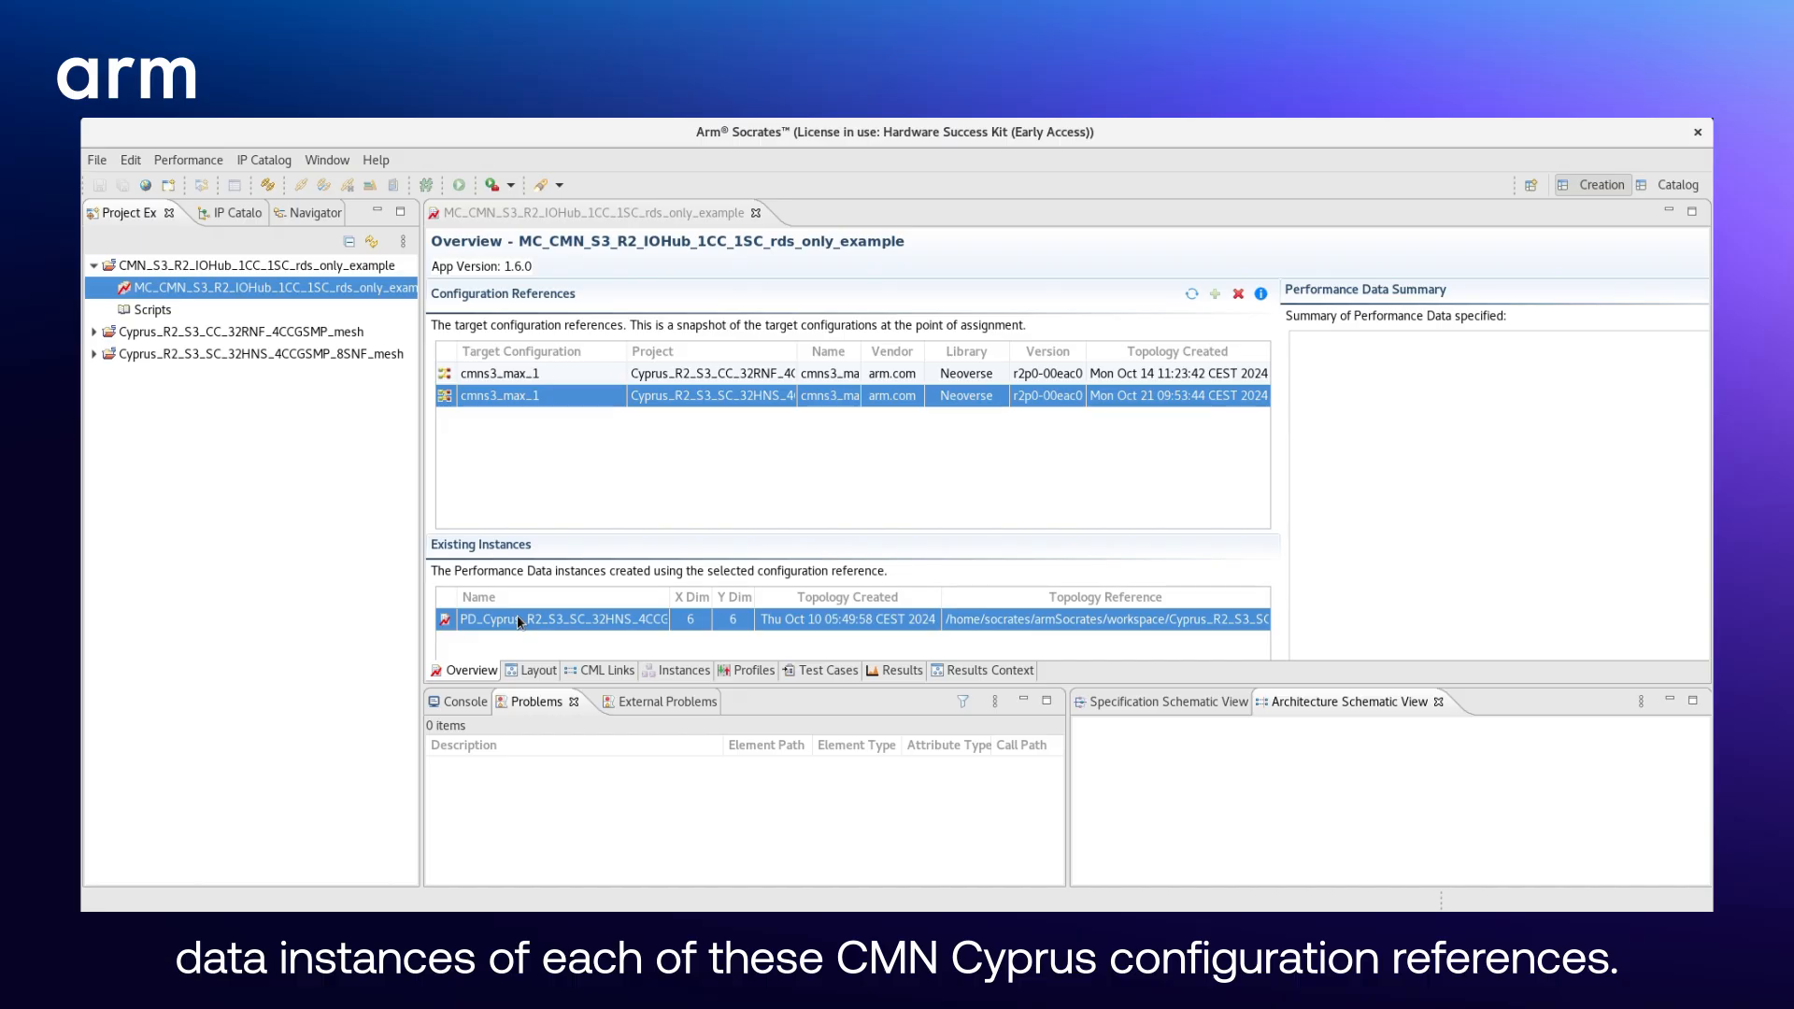
- Delete all four CML links between the CC and SC instances in the multi-chip layout
left_click(528, 672)
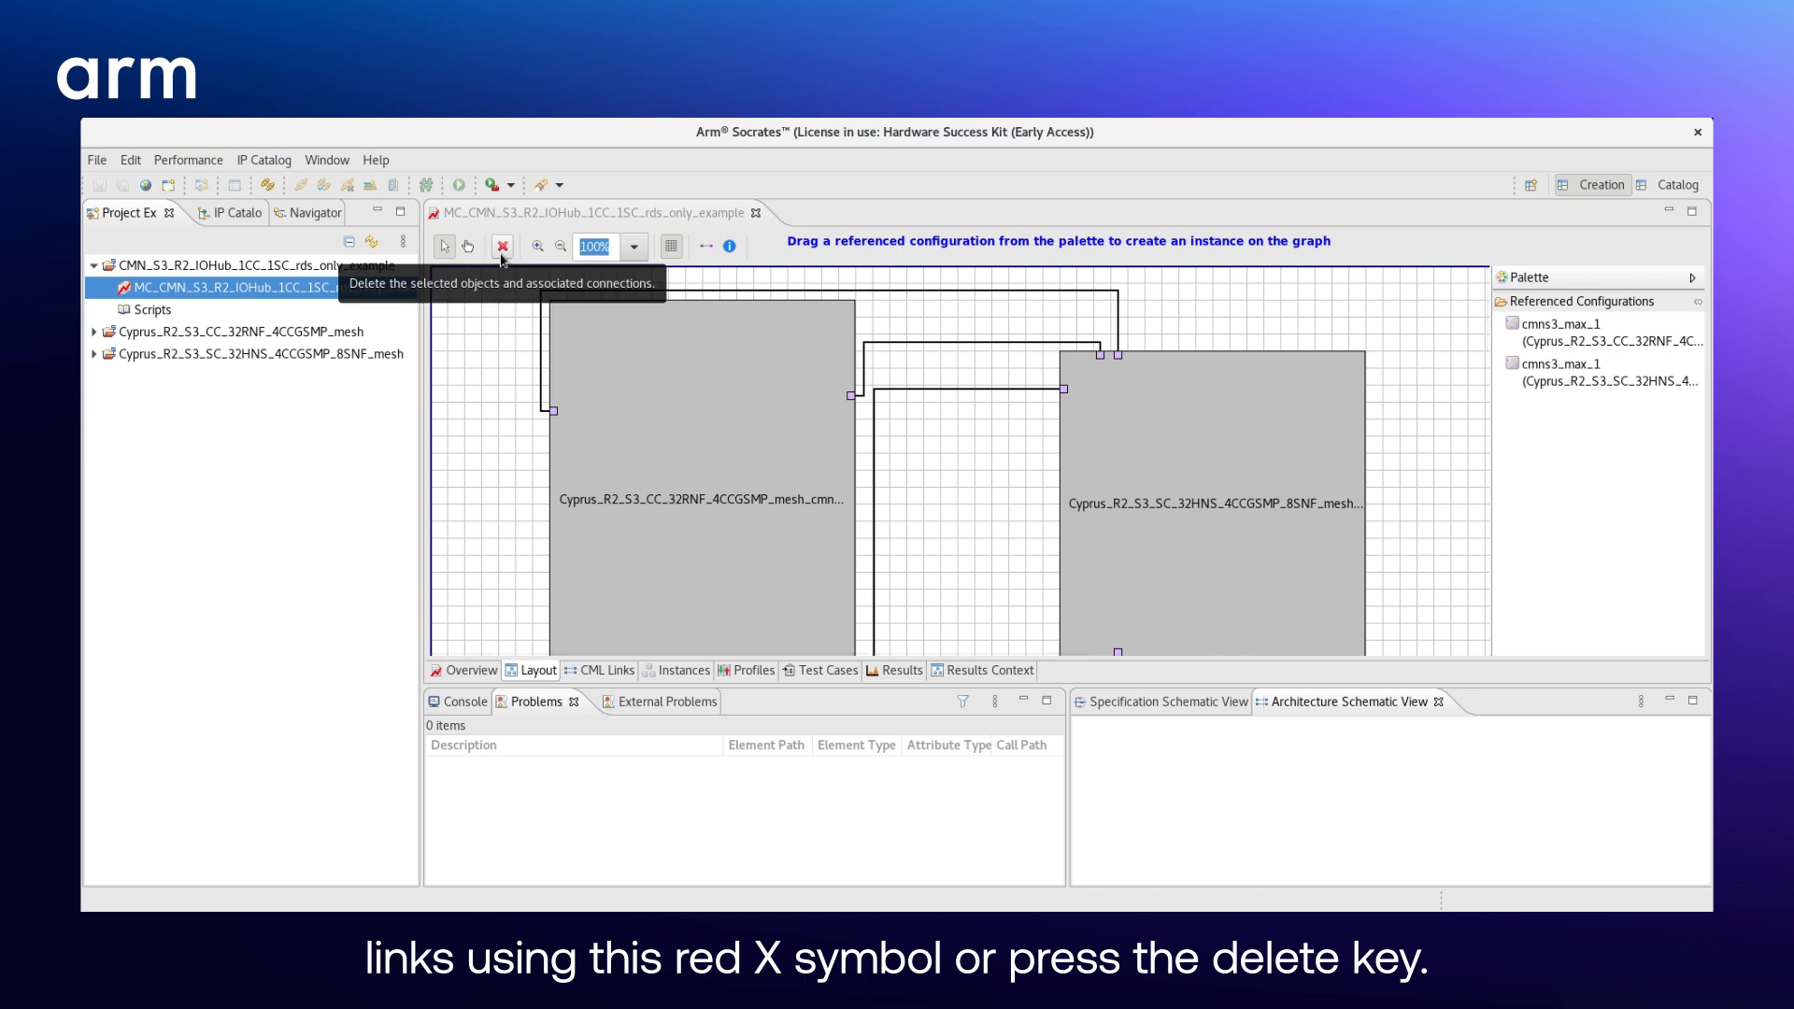
left_click(607, 291)
key("Delete")
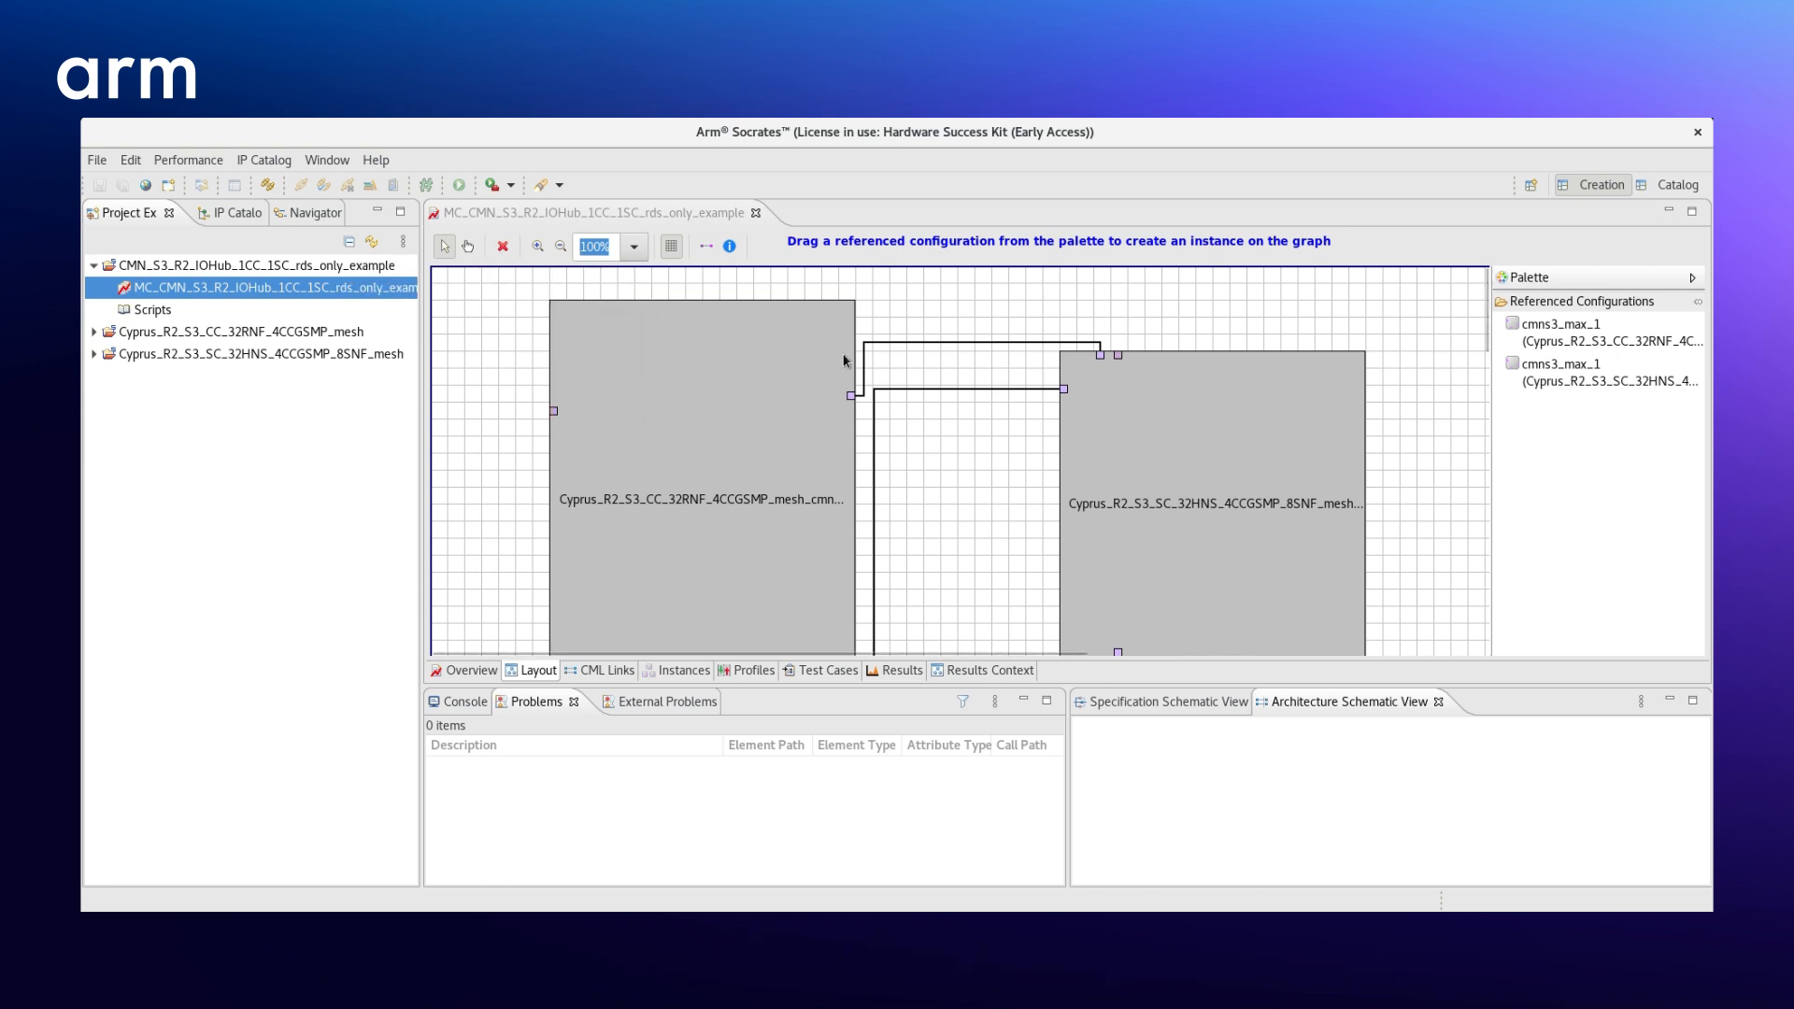
left_click(864, 350)
key("Delete")
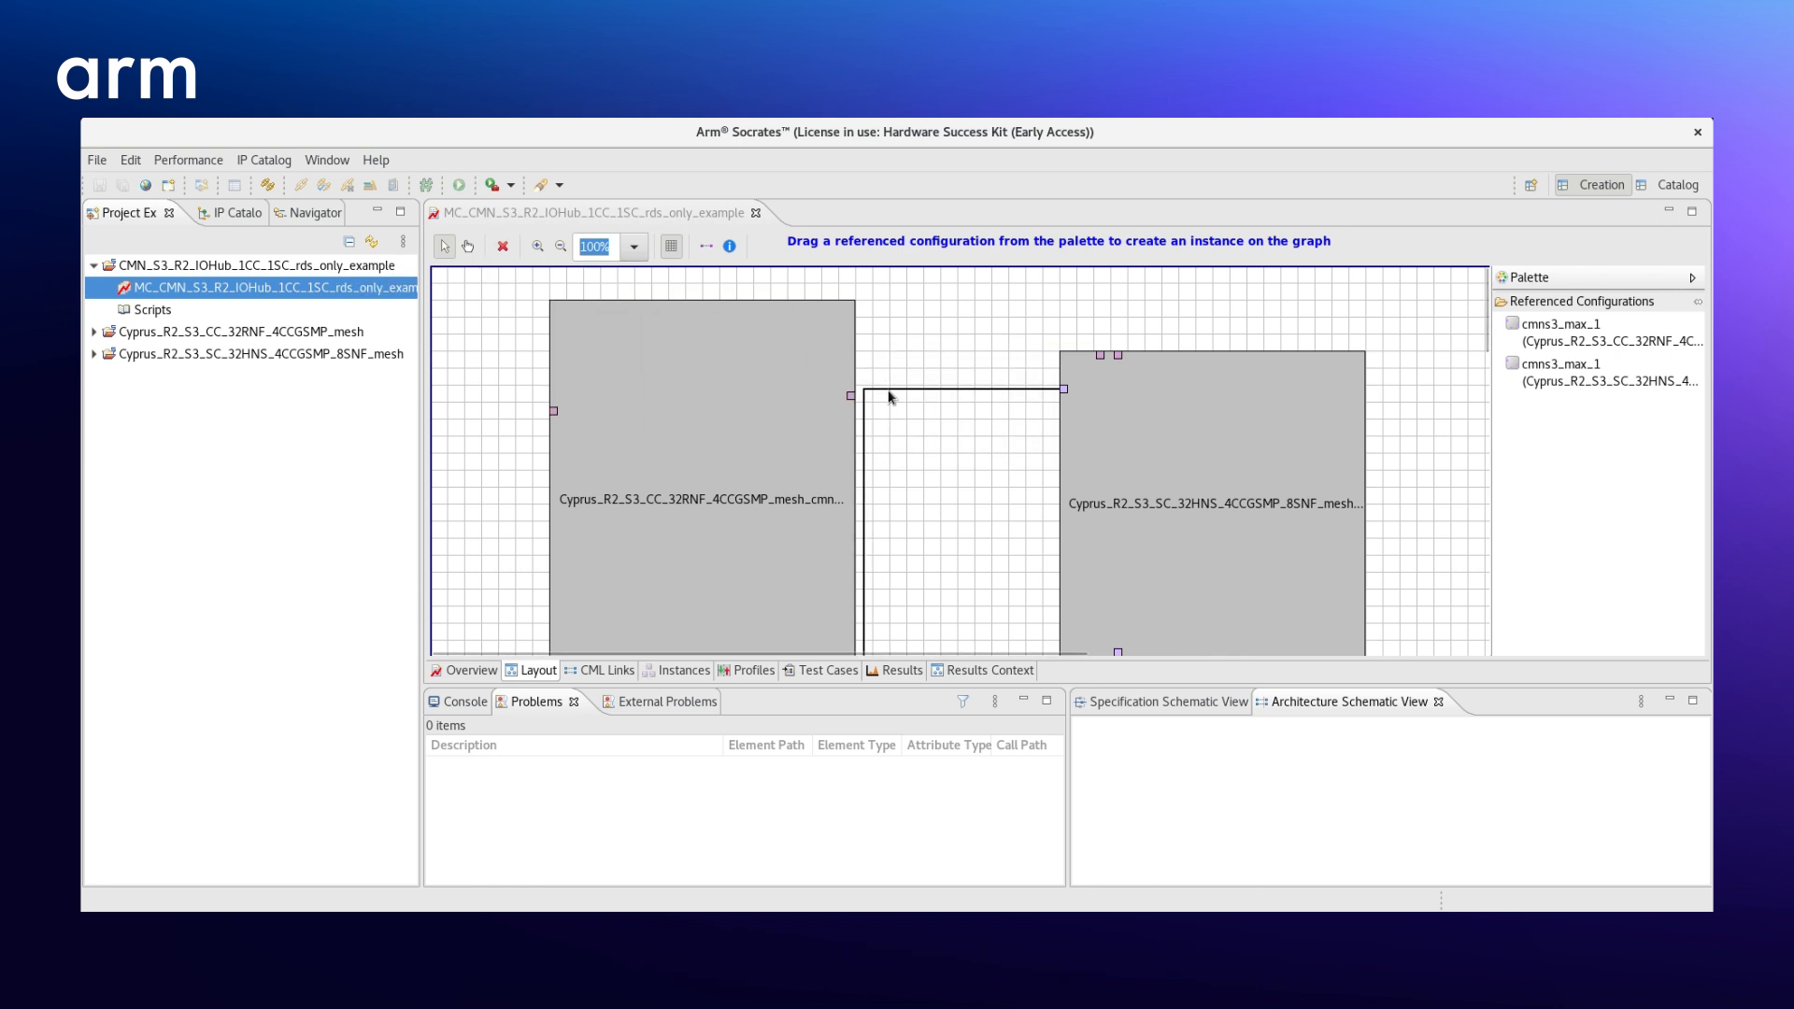
left_click(889, 391)
key("Delete")
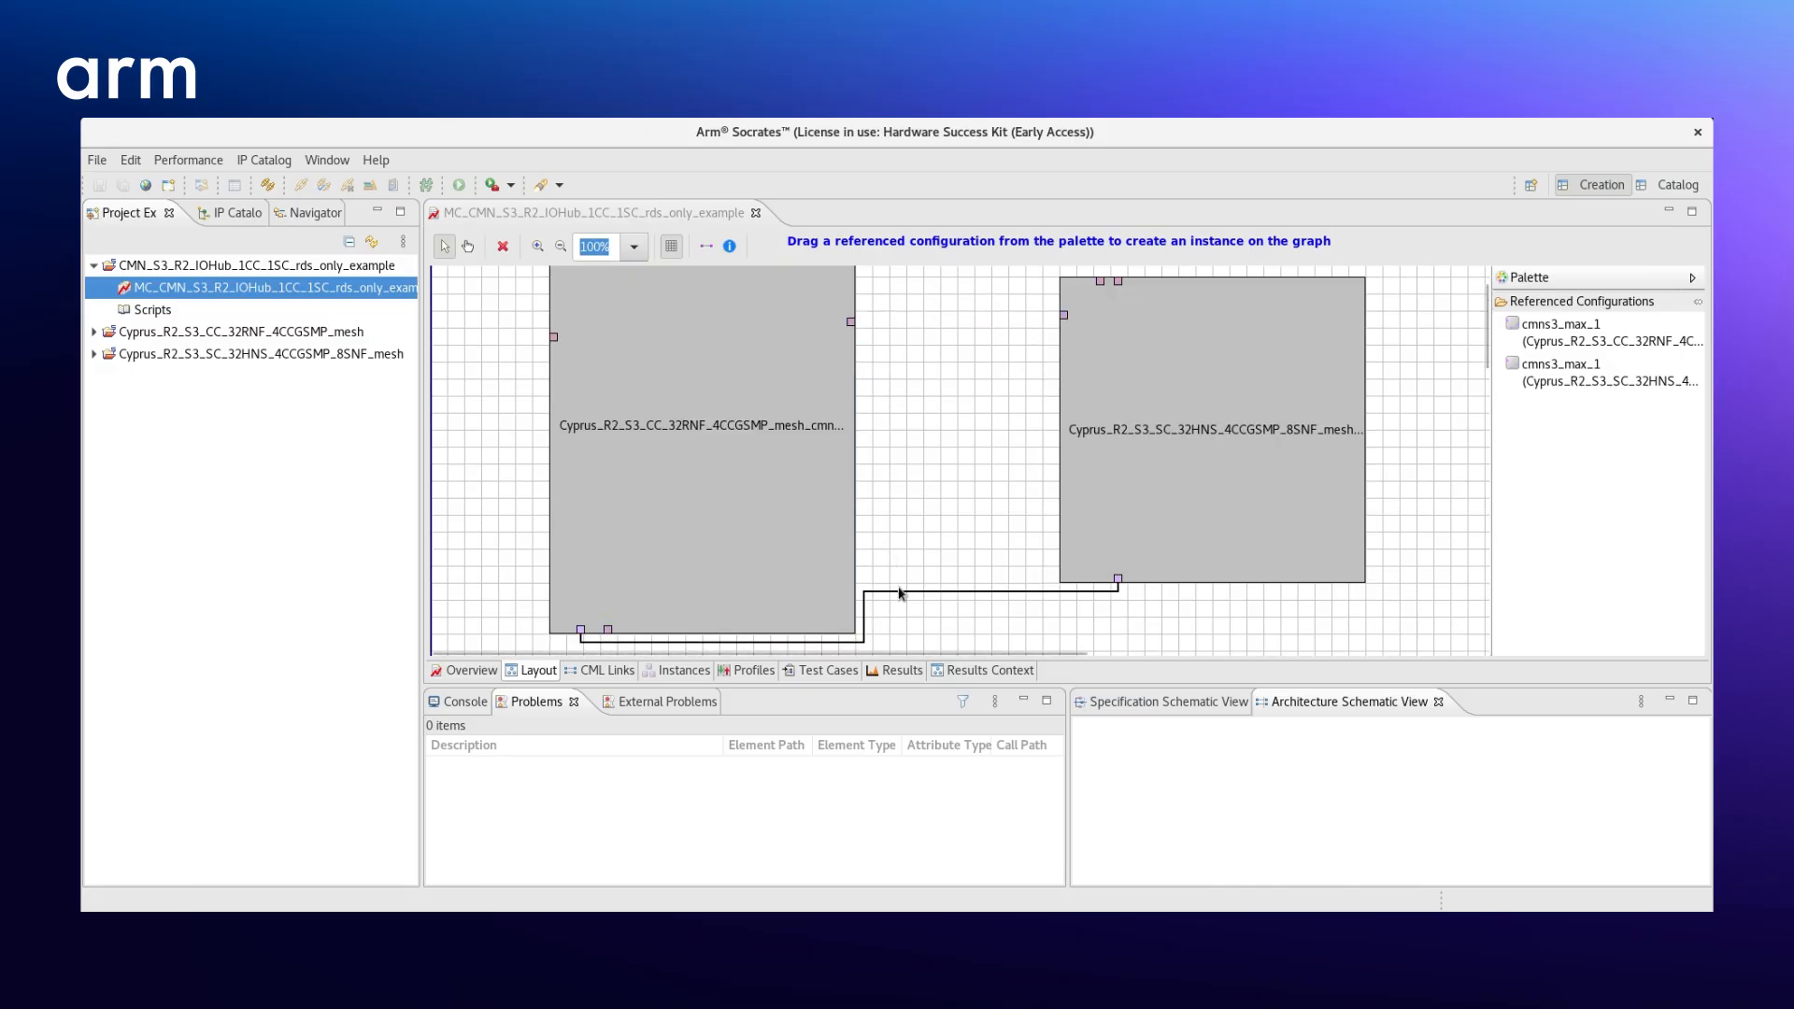
left_click(898, 591)
key("Delete")
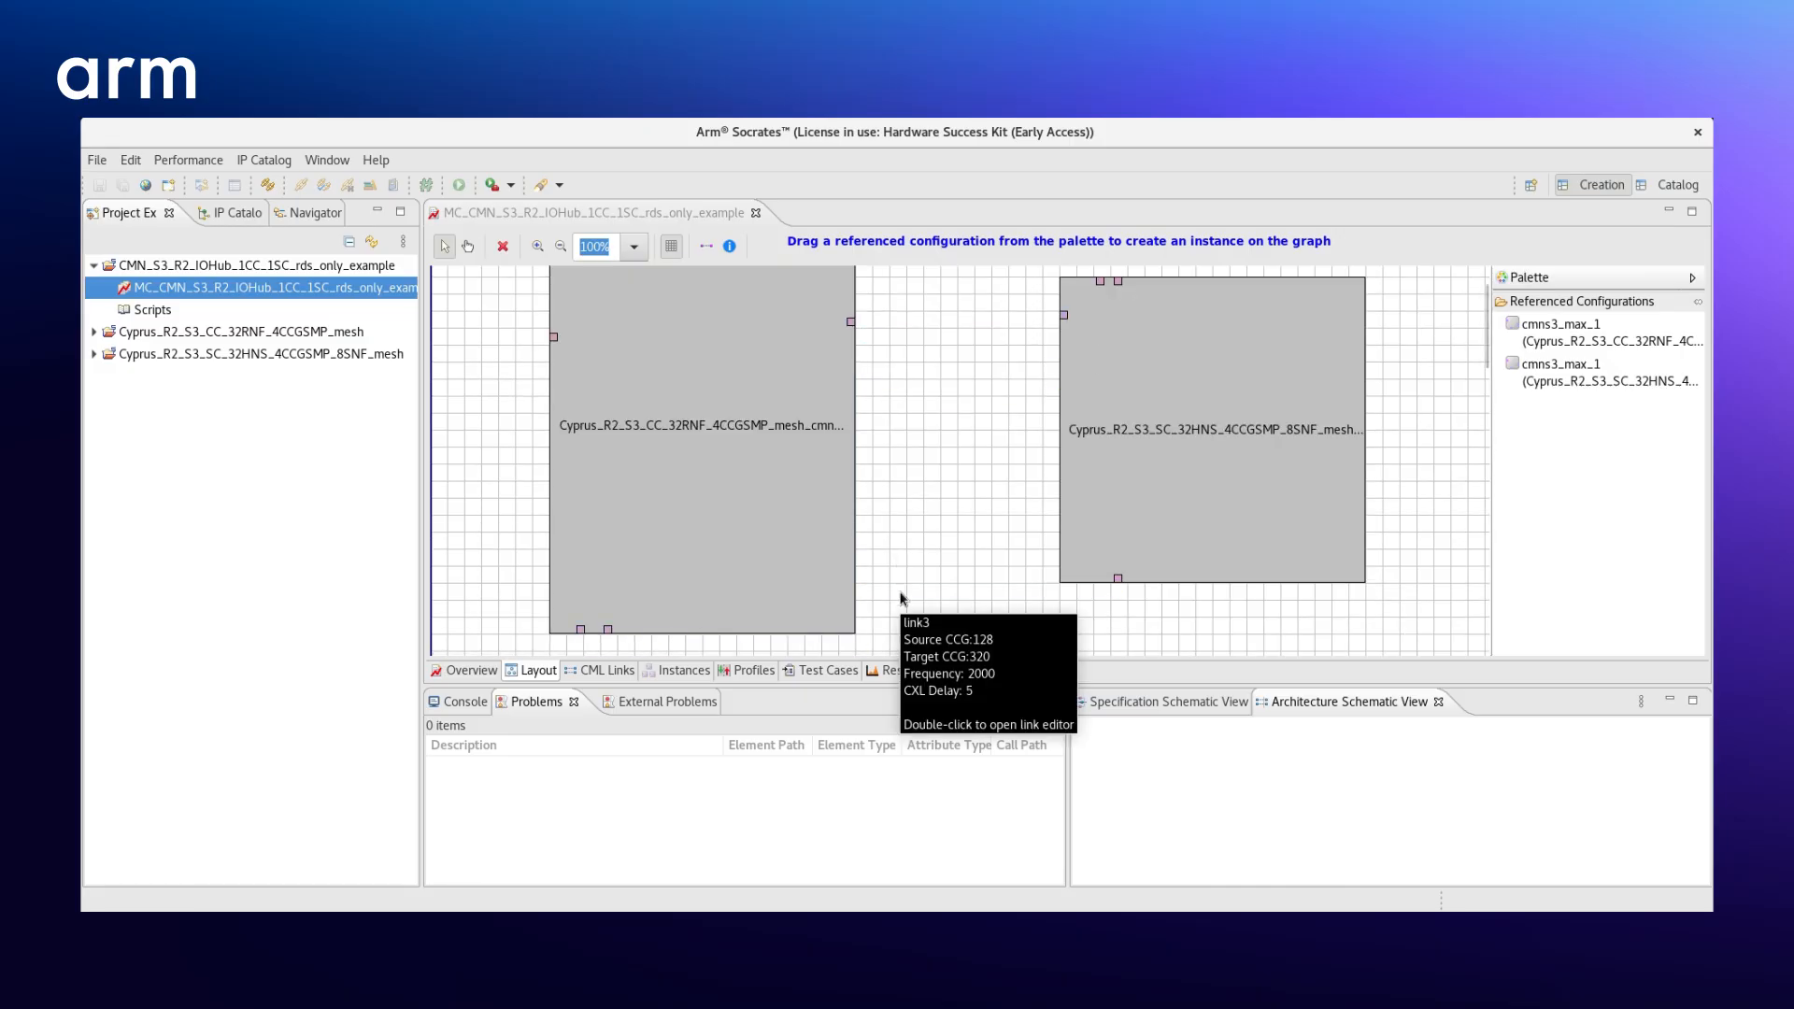
- Set the number of CCGs to 2 for cpa_group_0 in the CC instance's system address map
double_click(657, 493)
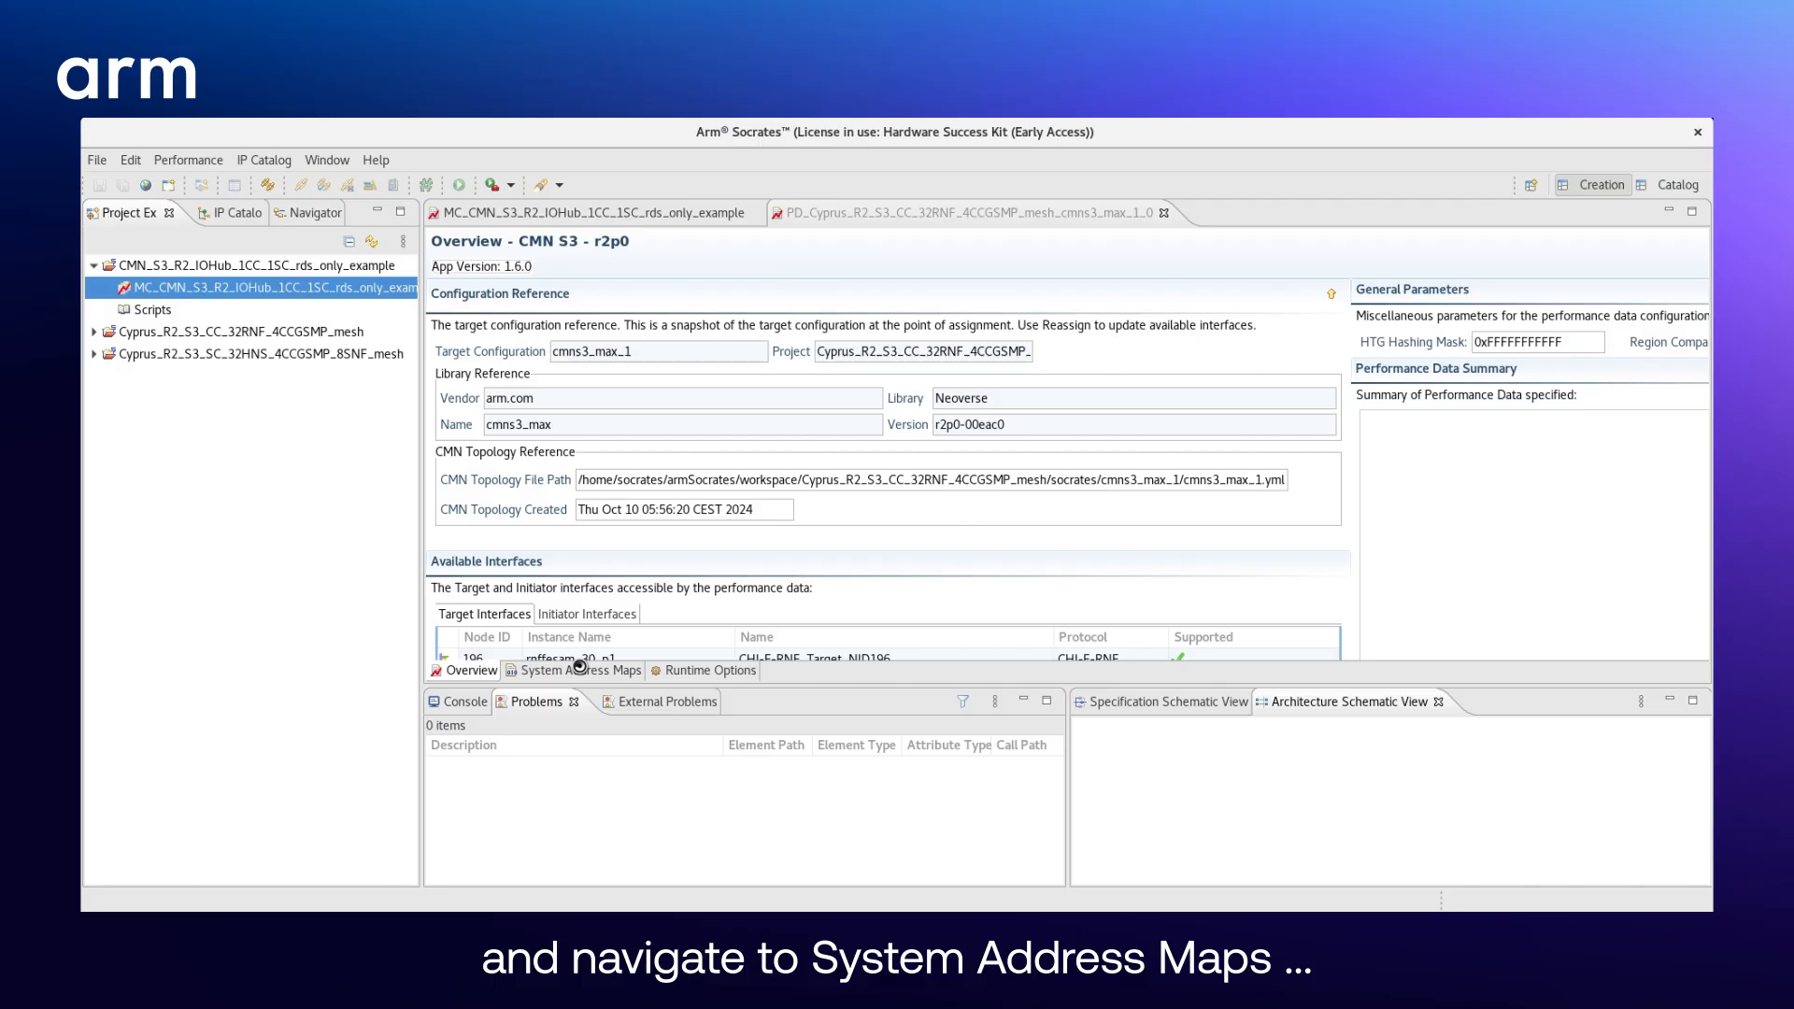
left_click(579, 670)
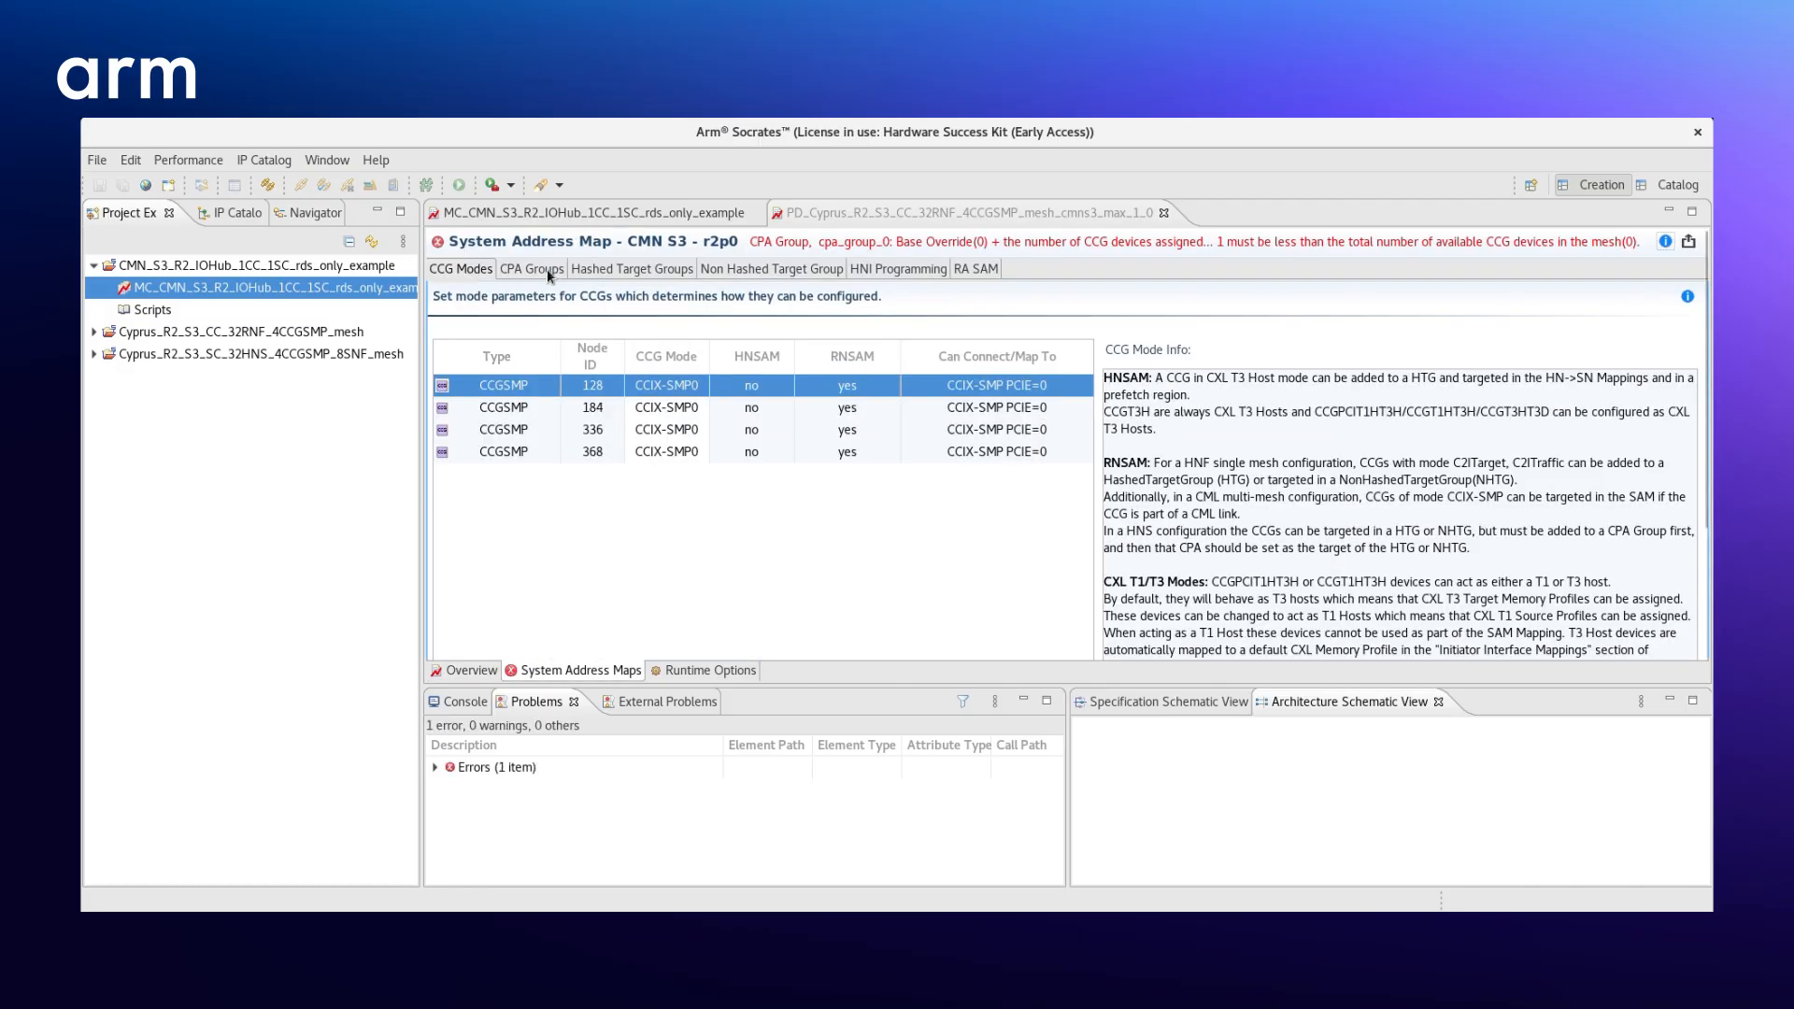
left_click(546, 267)
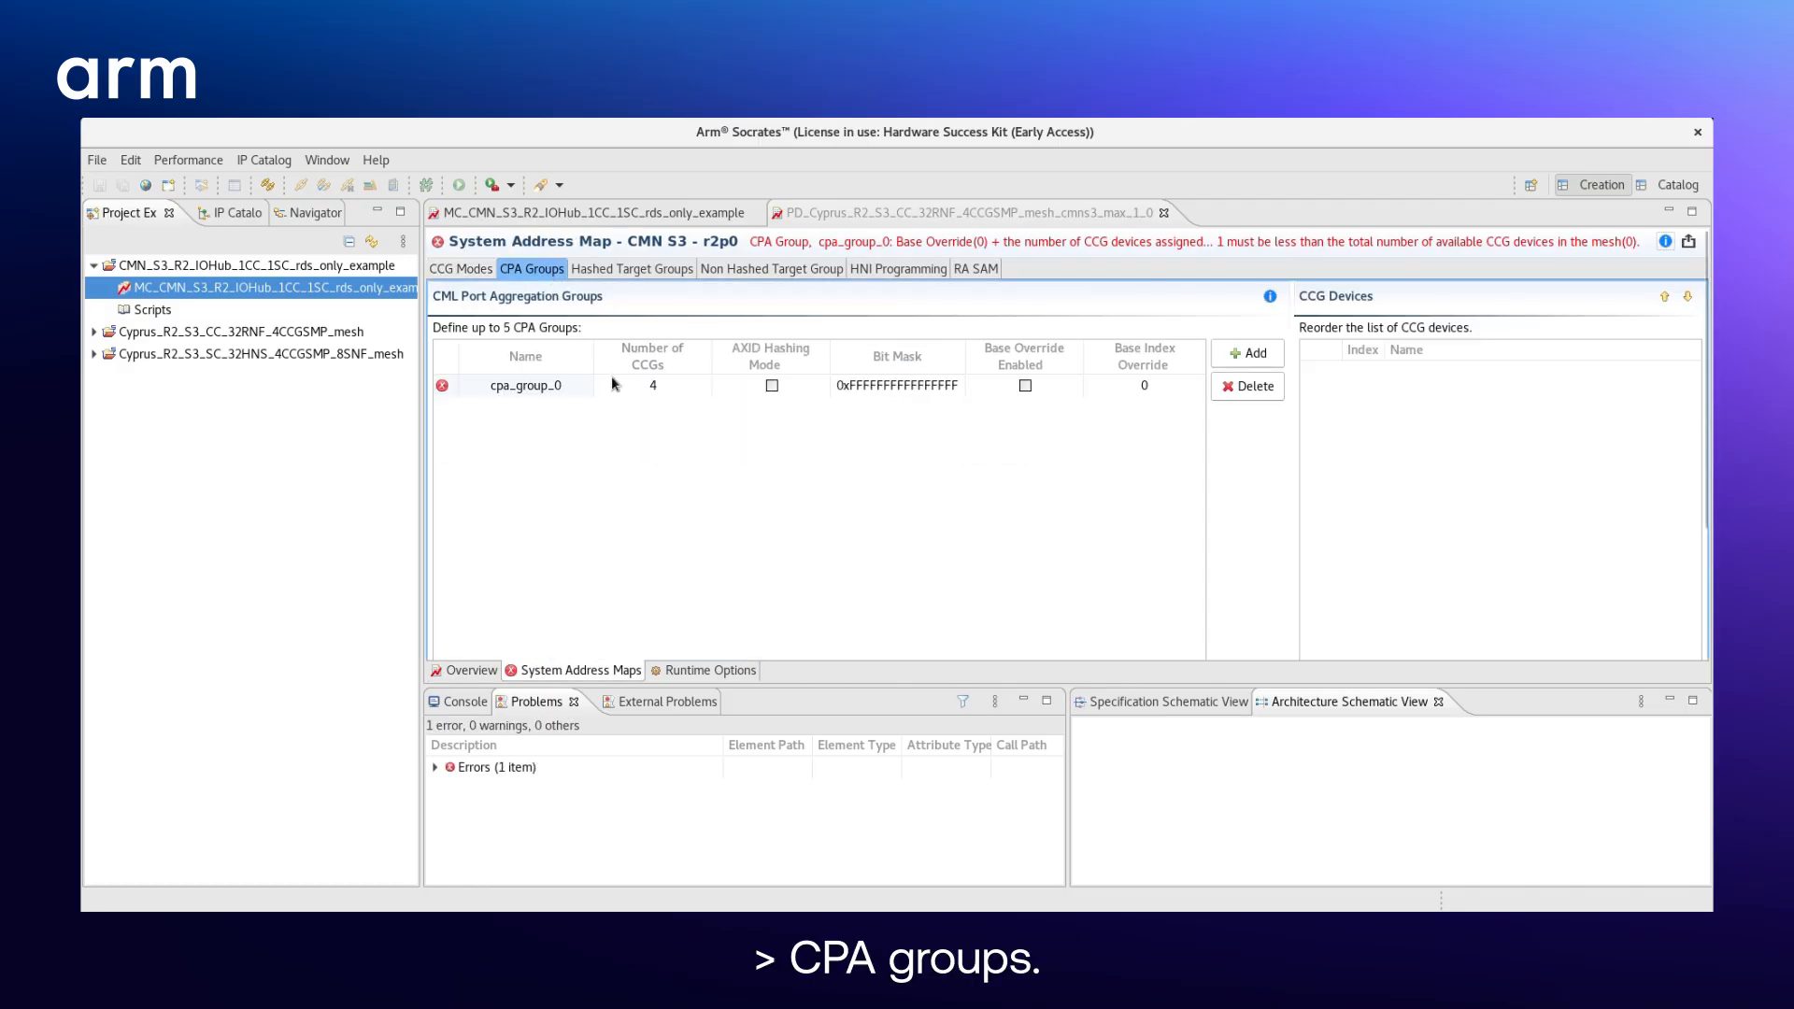
left_click(685, 386)
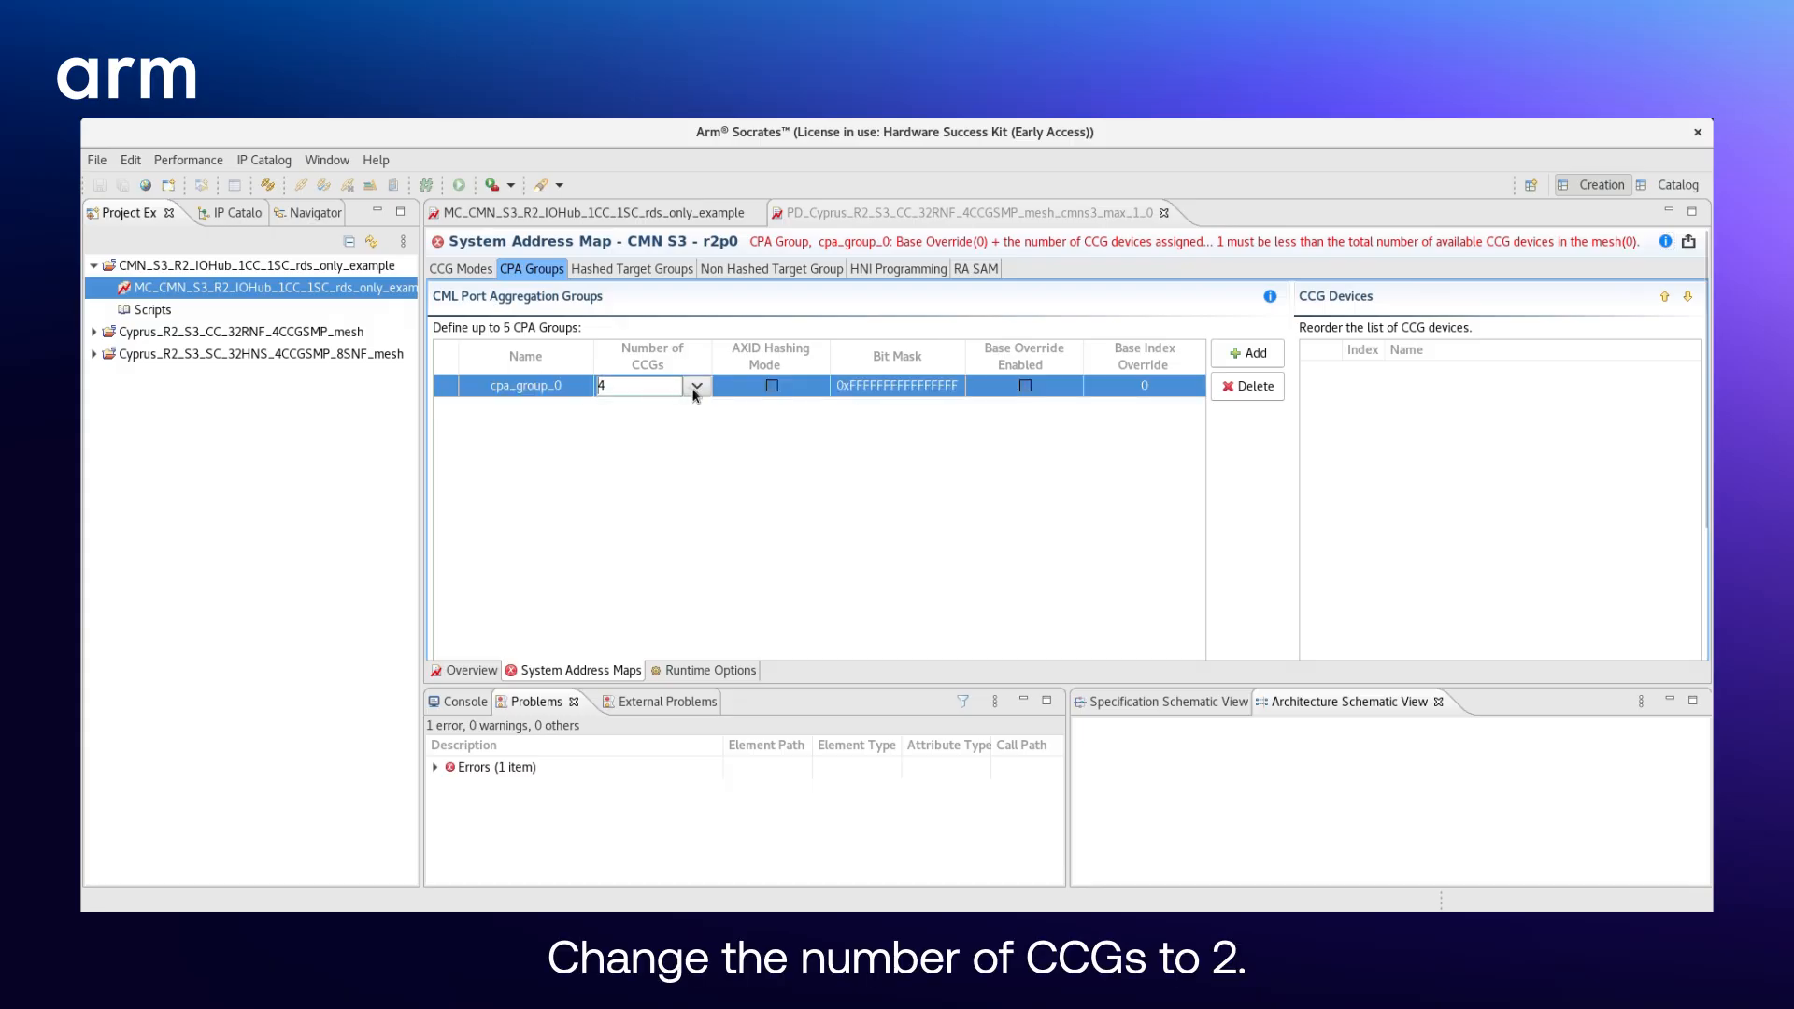
left_click(696, 386)
left_click(650, 413)
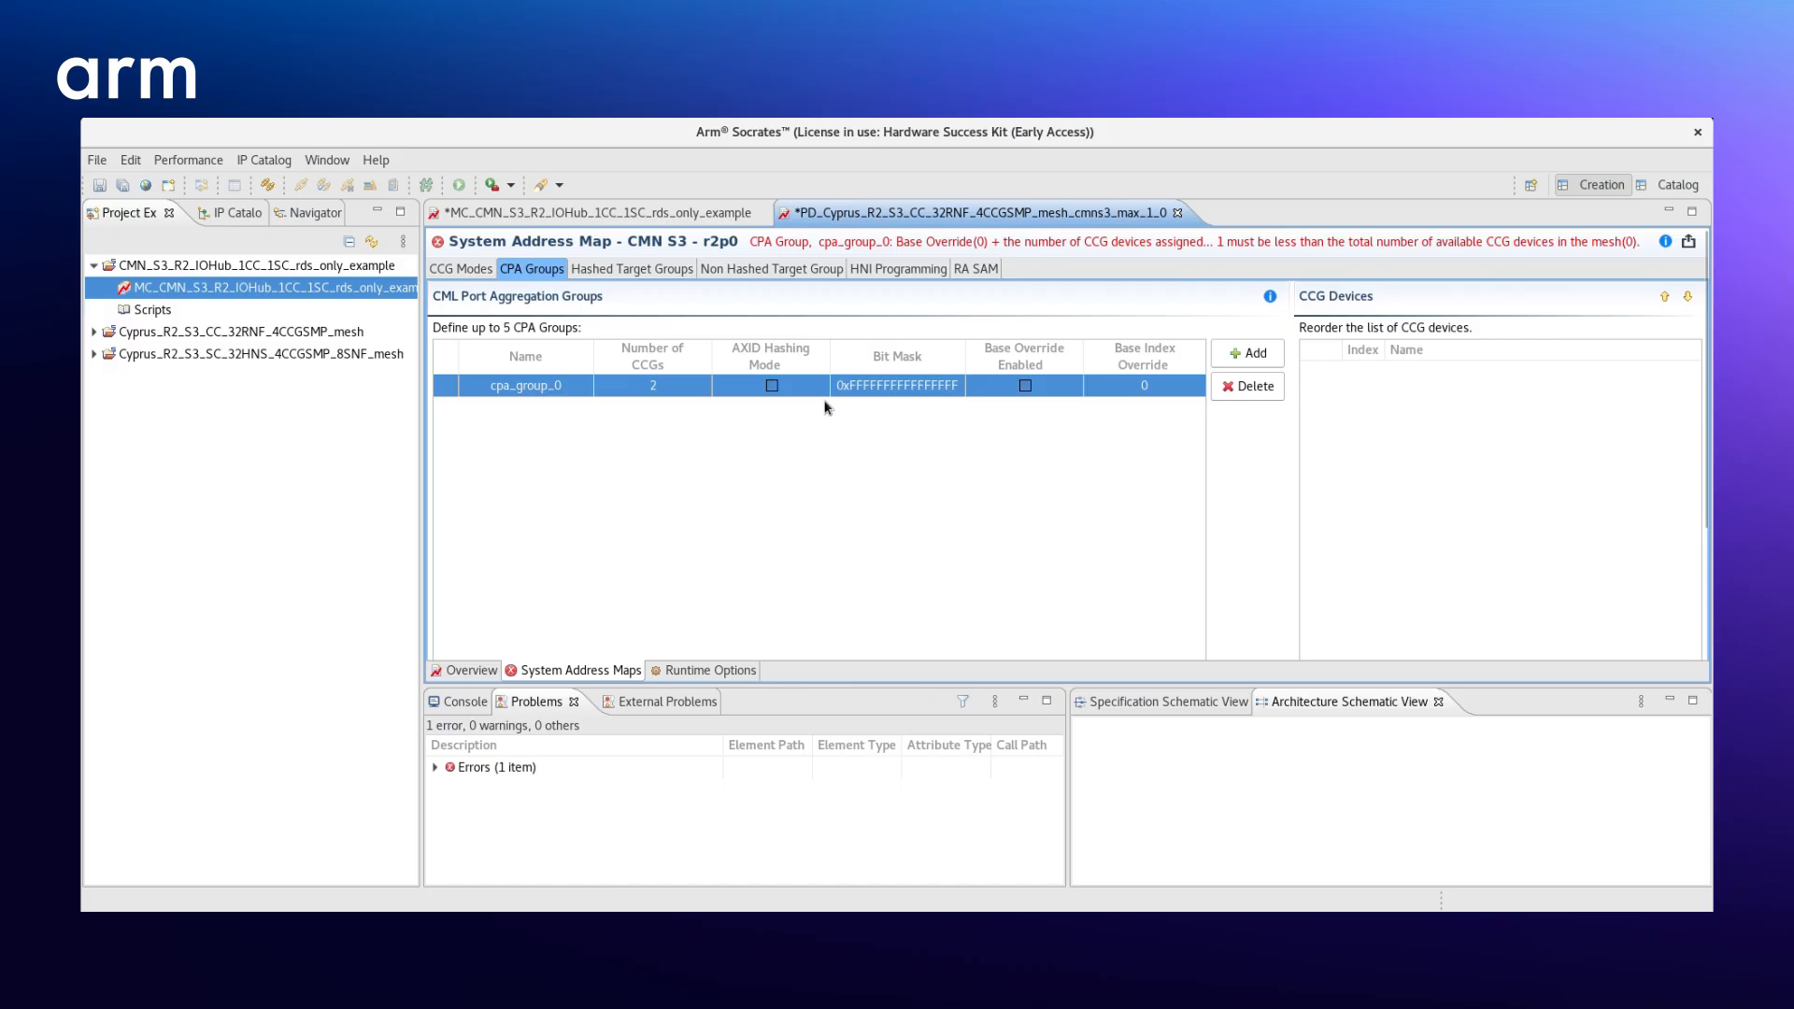
- Close the CC instance editor and save its changes along with the parent multi-chip configuration
left_click(1177, 213)
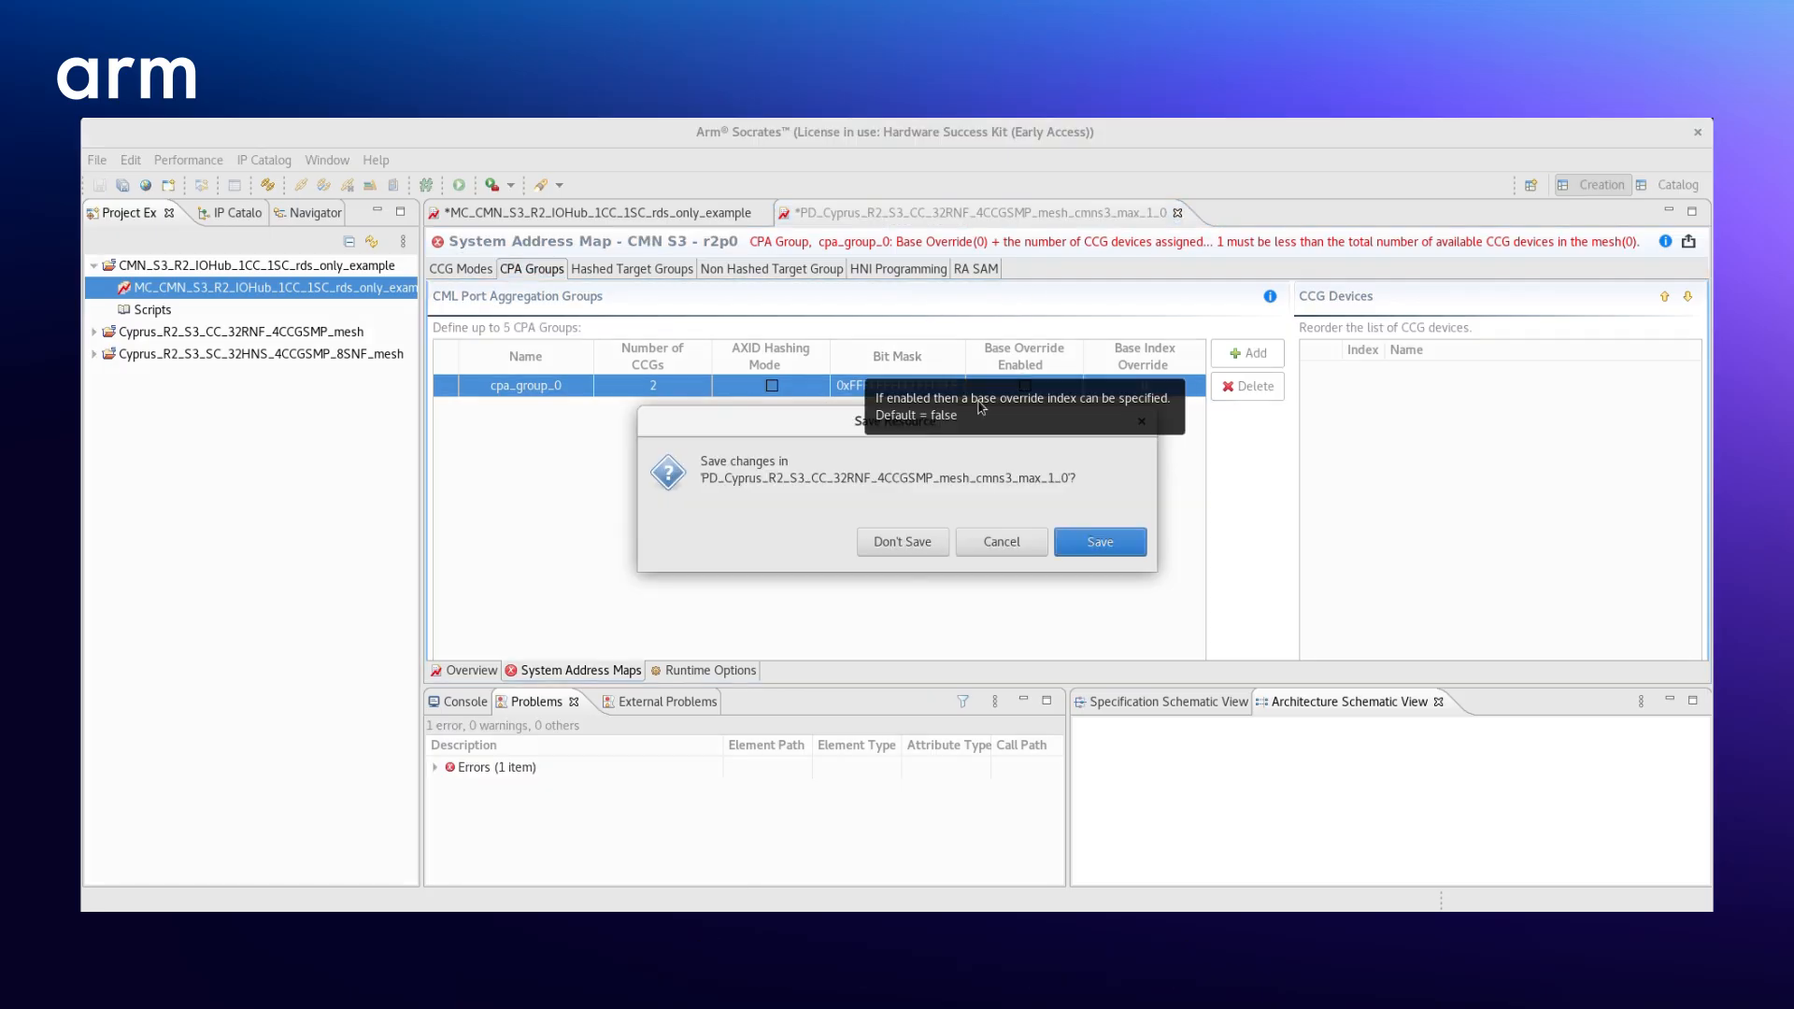
left_click(1064, 550)
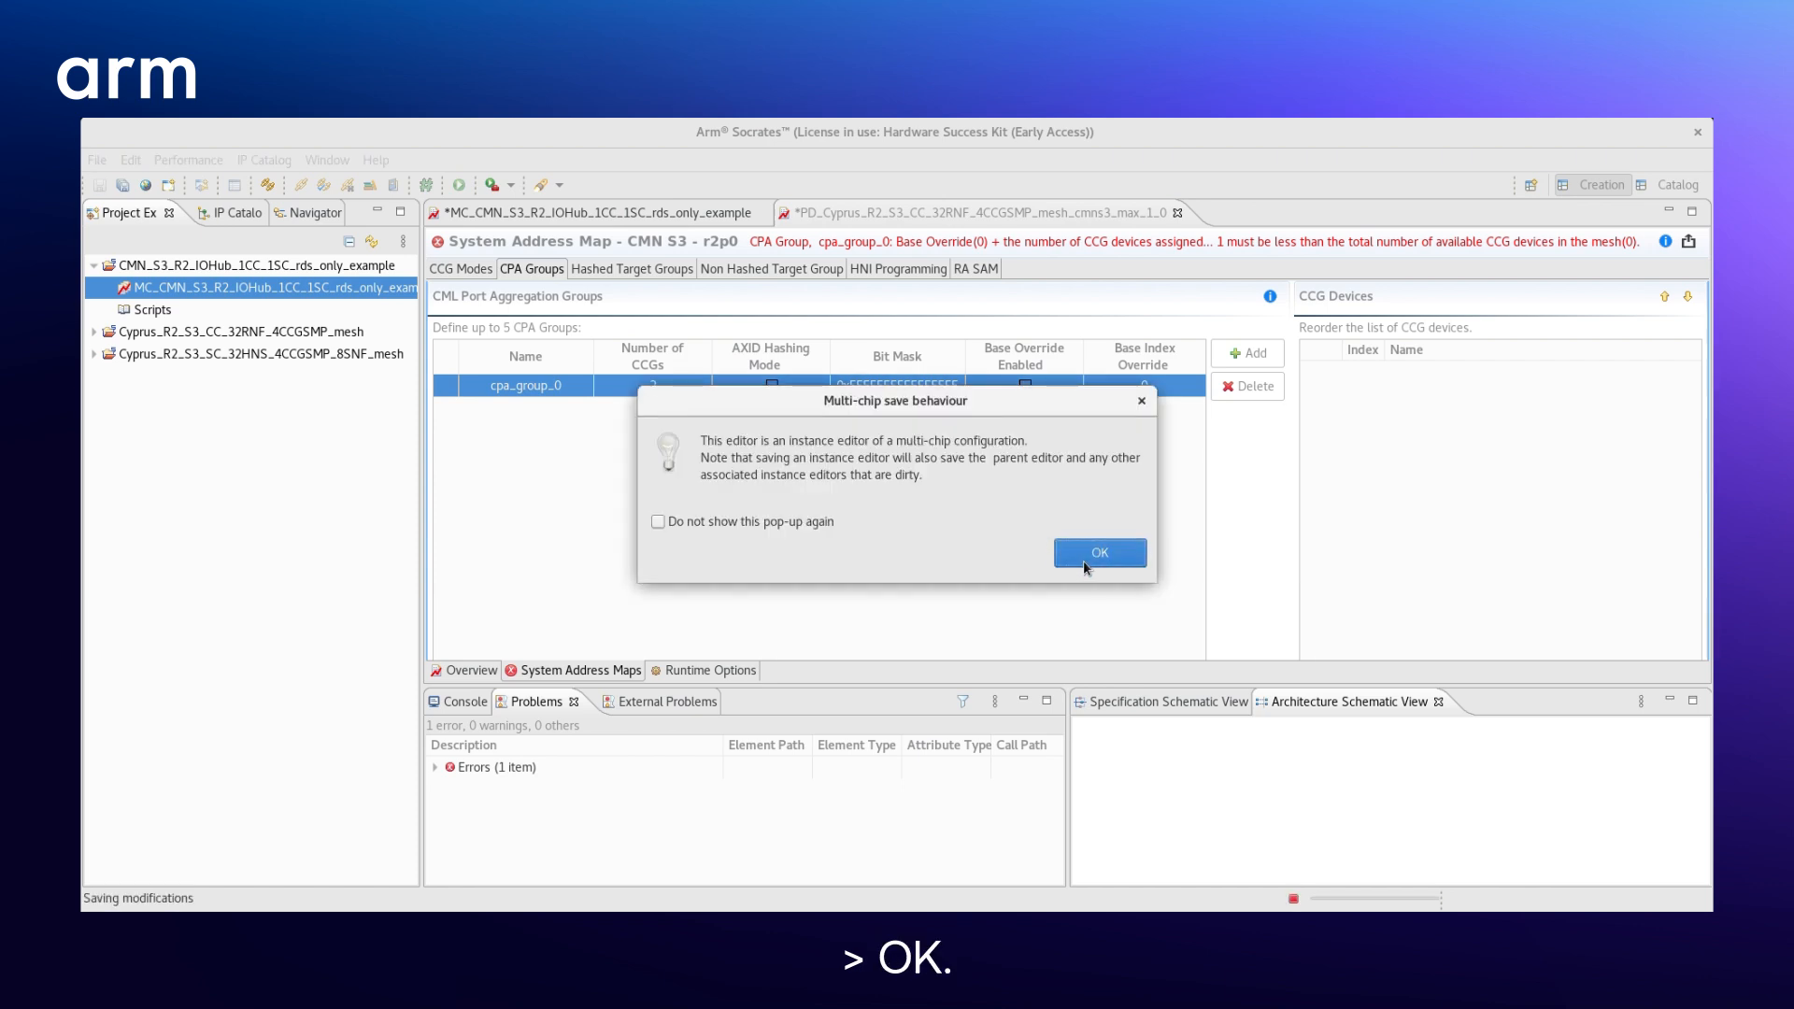
left_click(1084, 557)
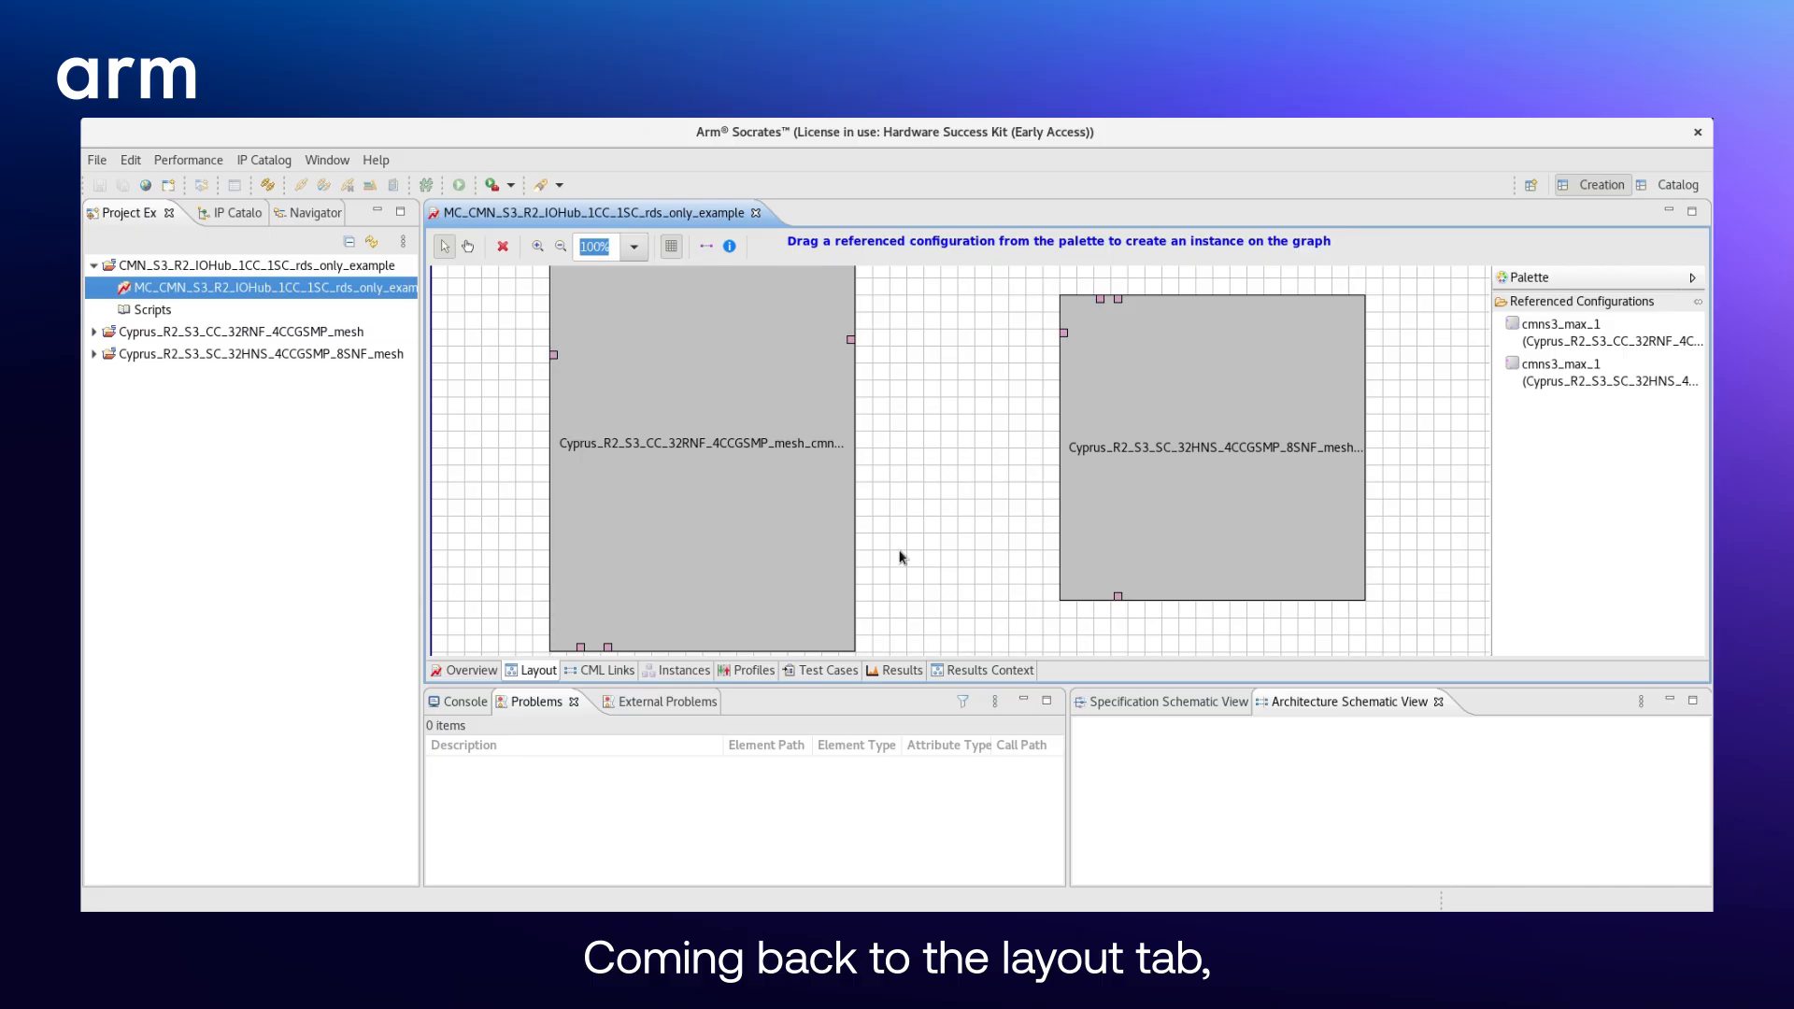
- Create a copy of the CC instance, place it on the far side of the SC instance, and shift the SC instance between both
right_click(700, 520)
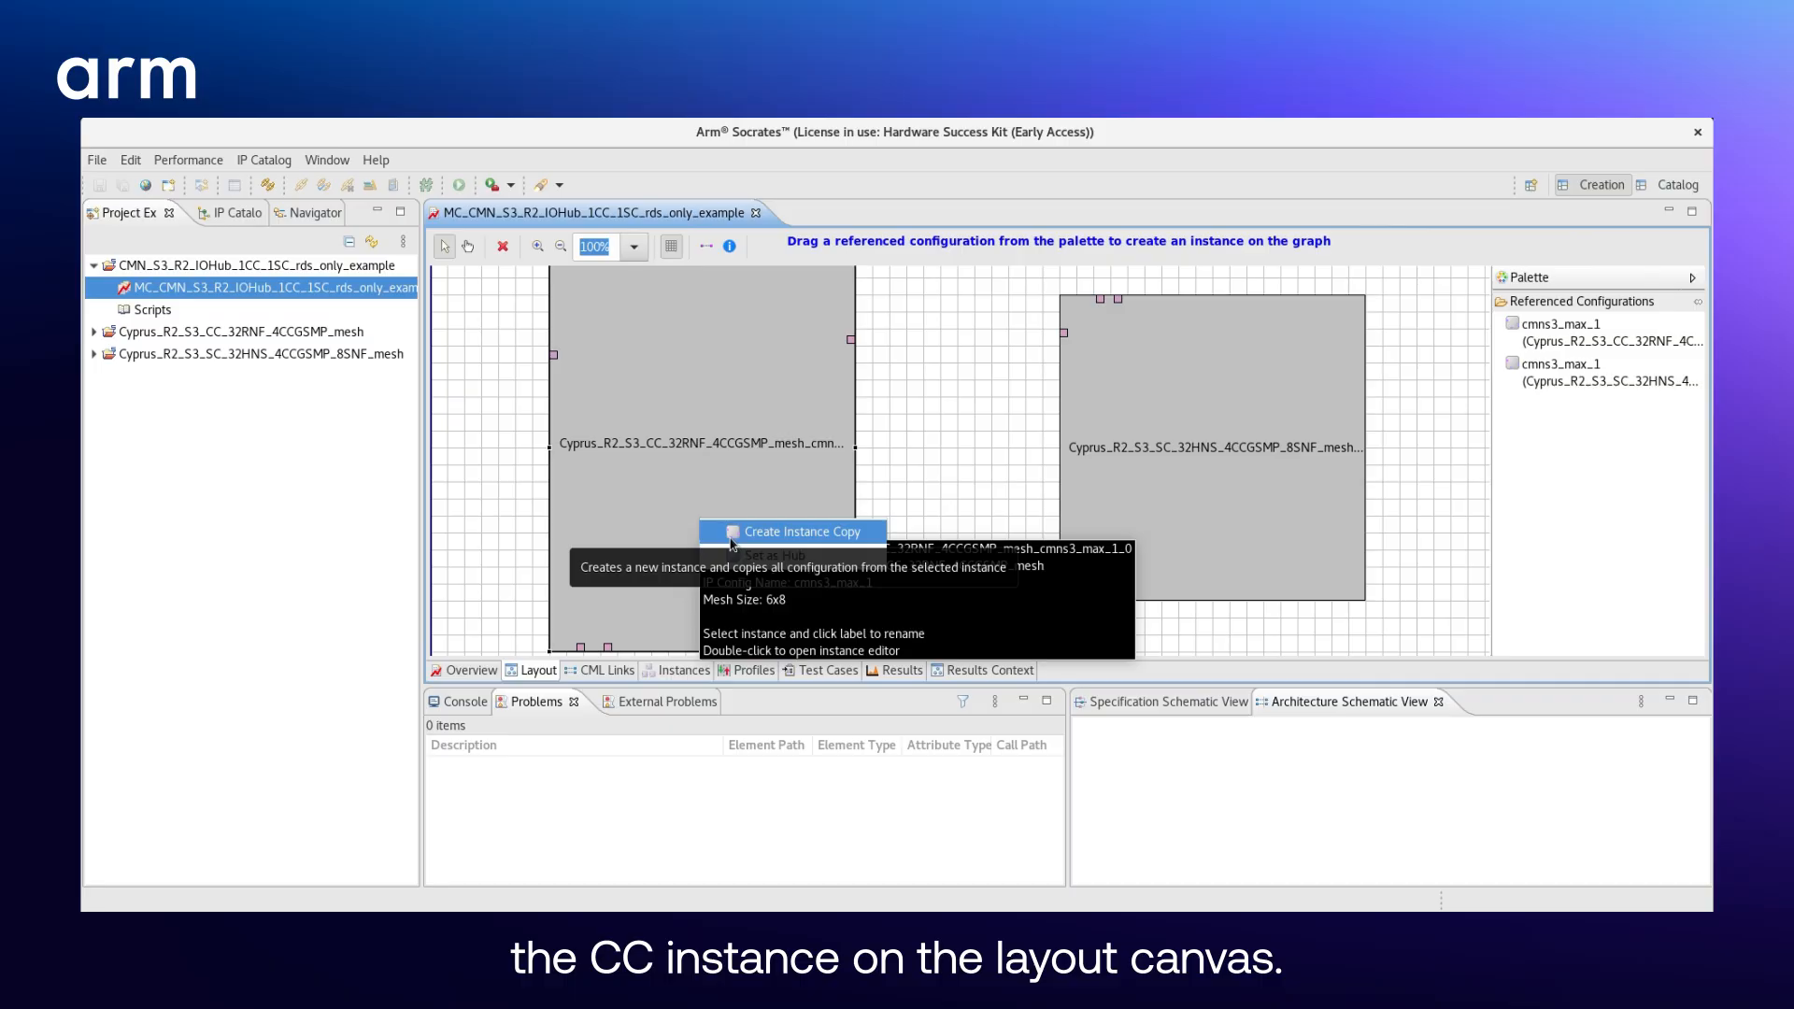
left_click(731, 540)
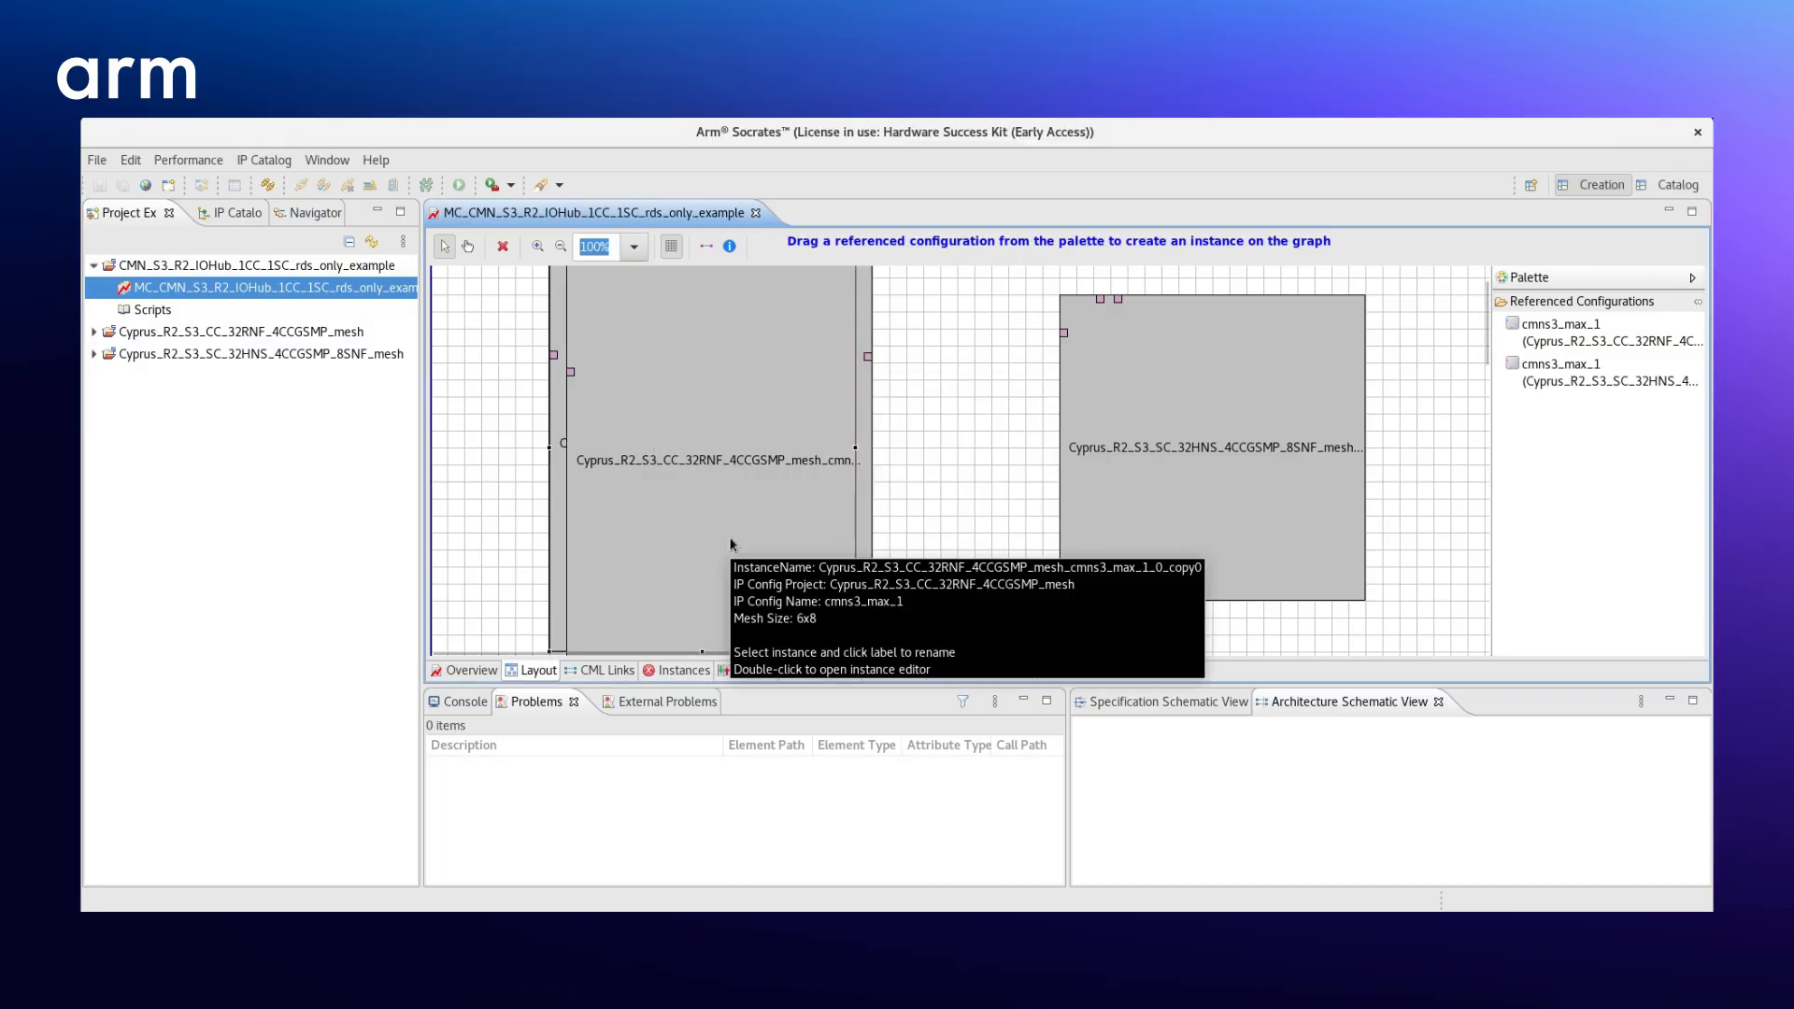
left_click_drag(730, 543, 1484, 520)
left_click_drag(1182, 463, 1089, 464)
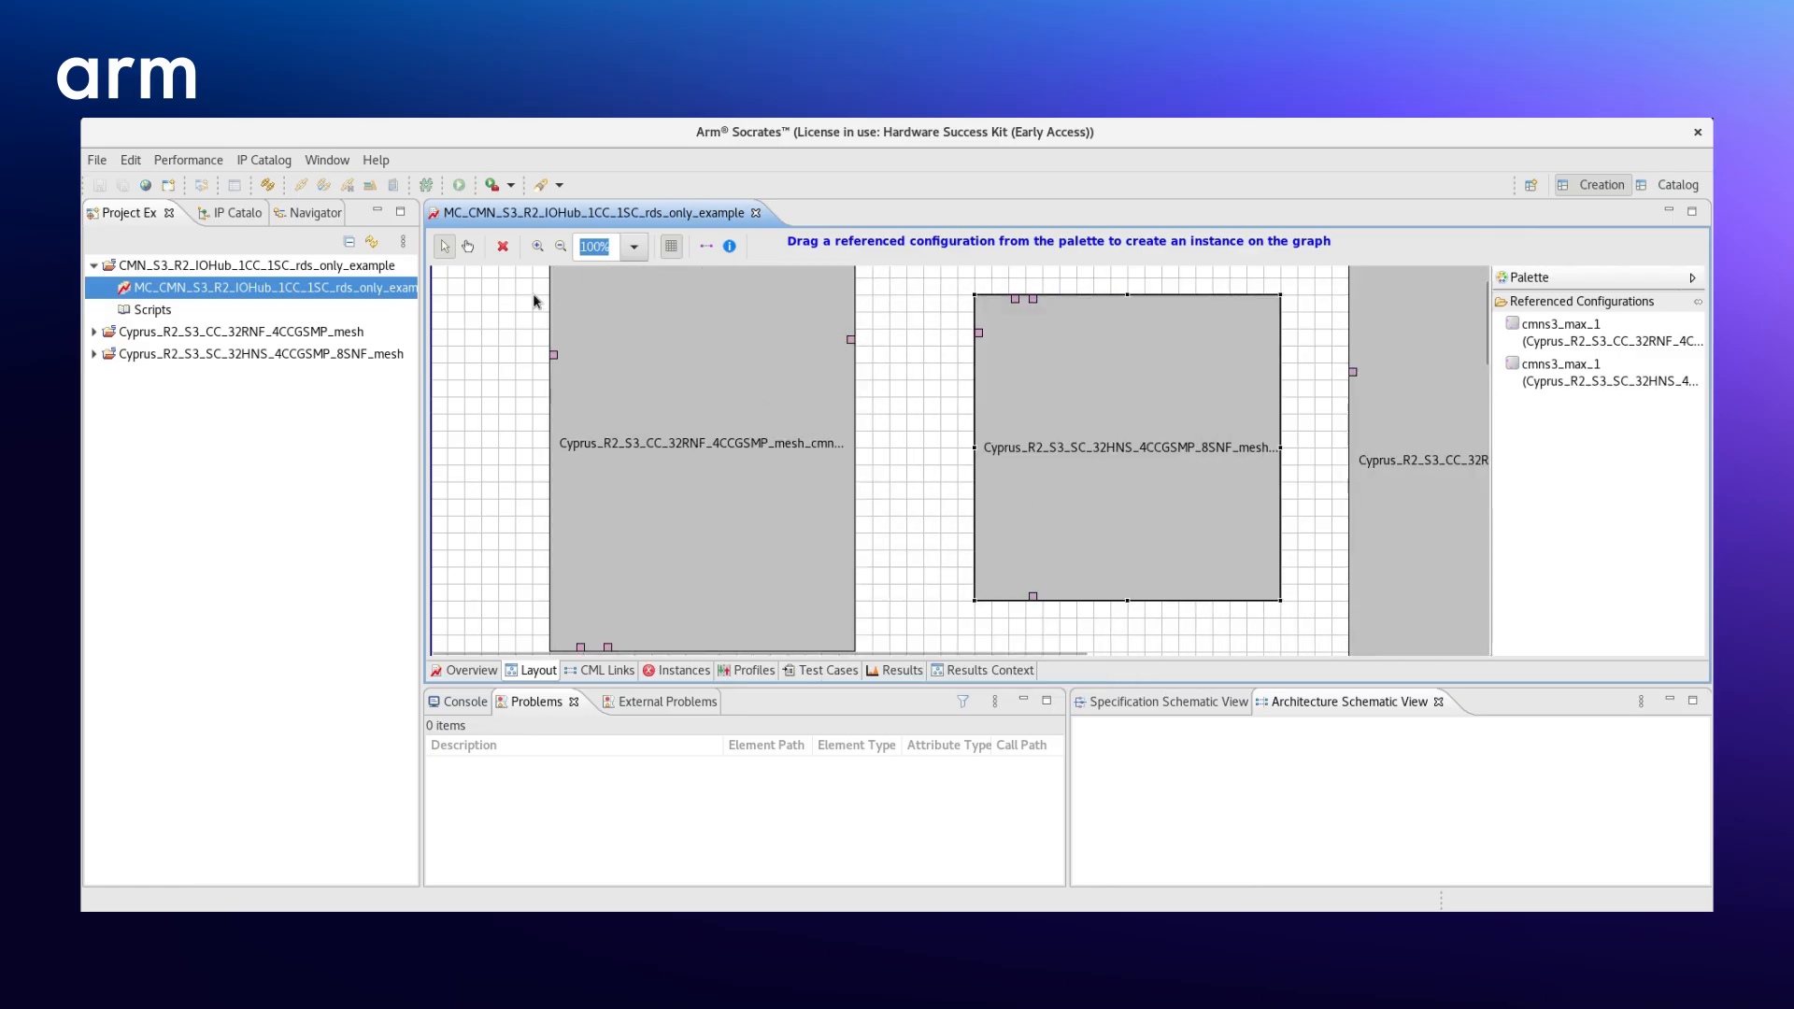
left_click(561, 245)
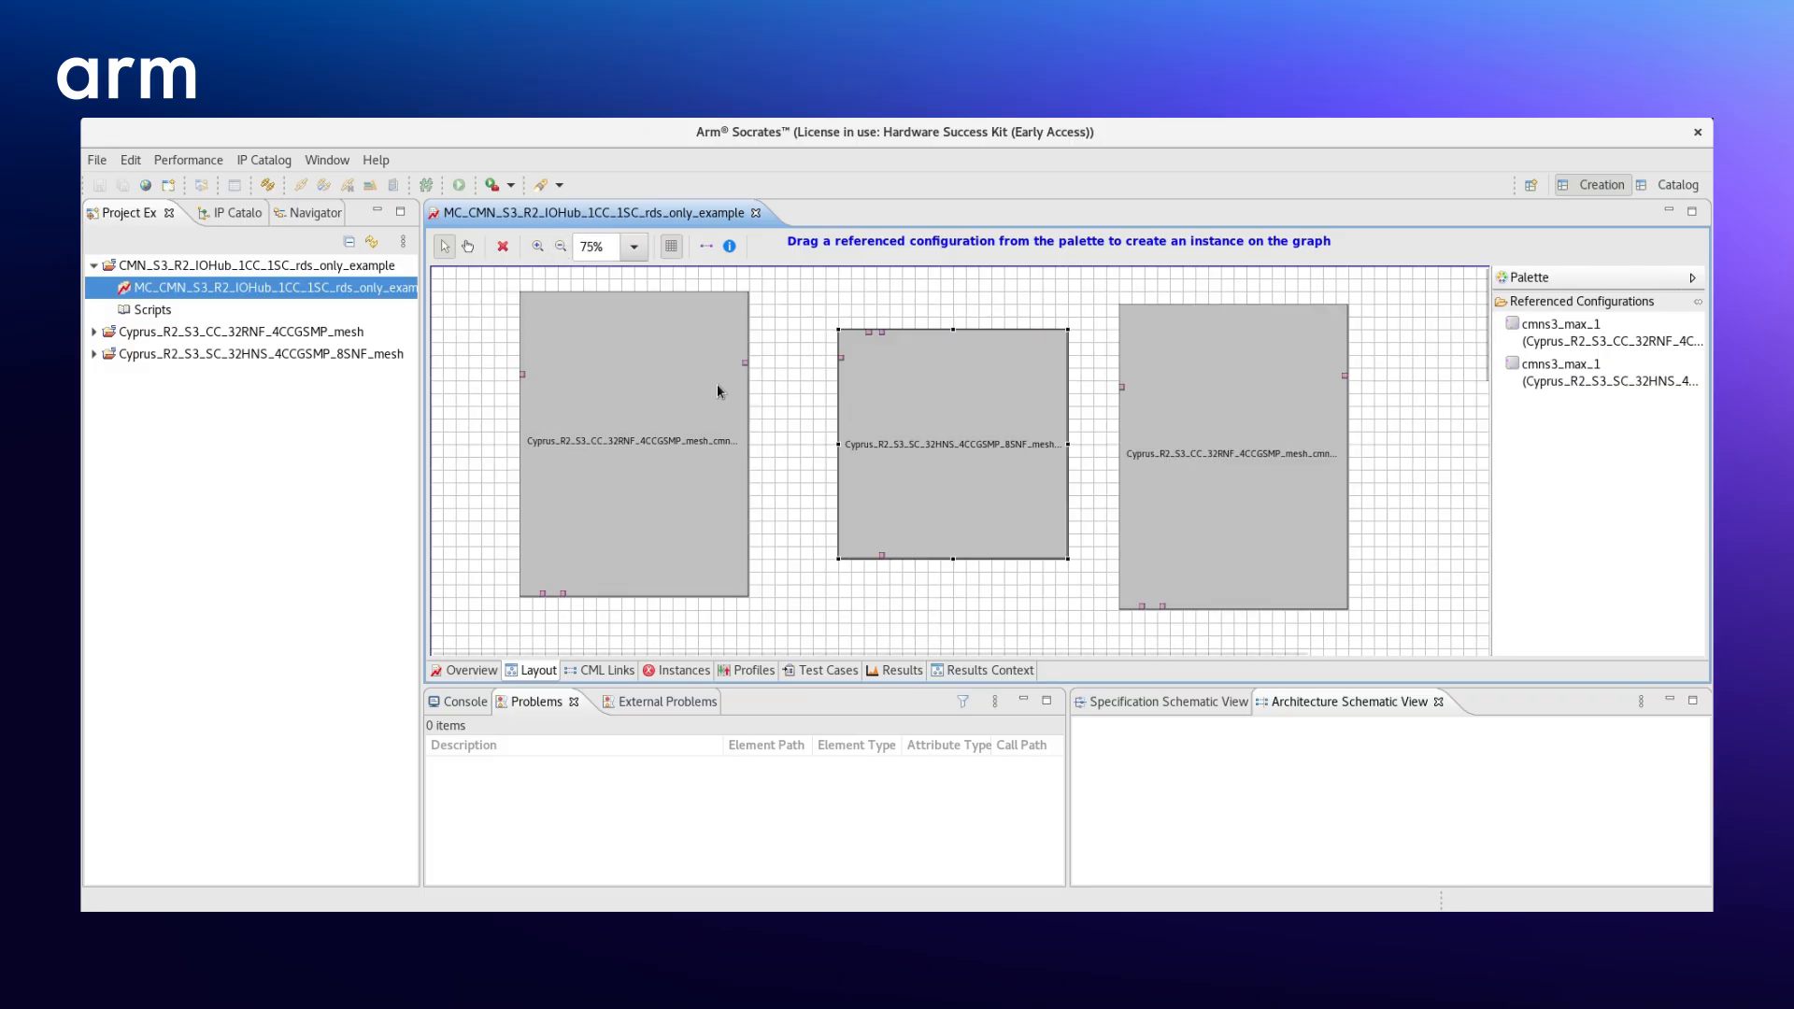
left_click(793, 404)
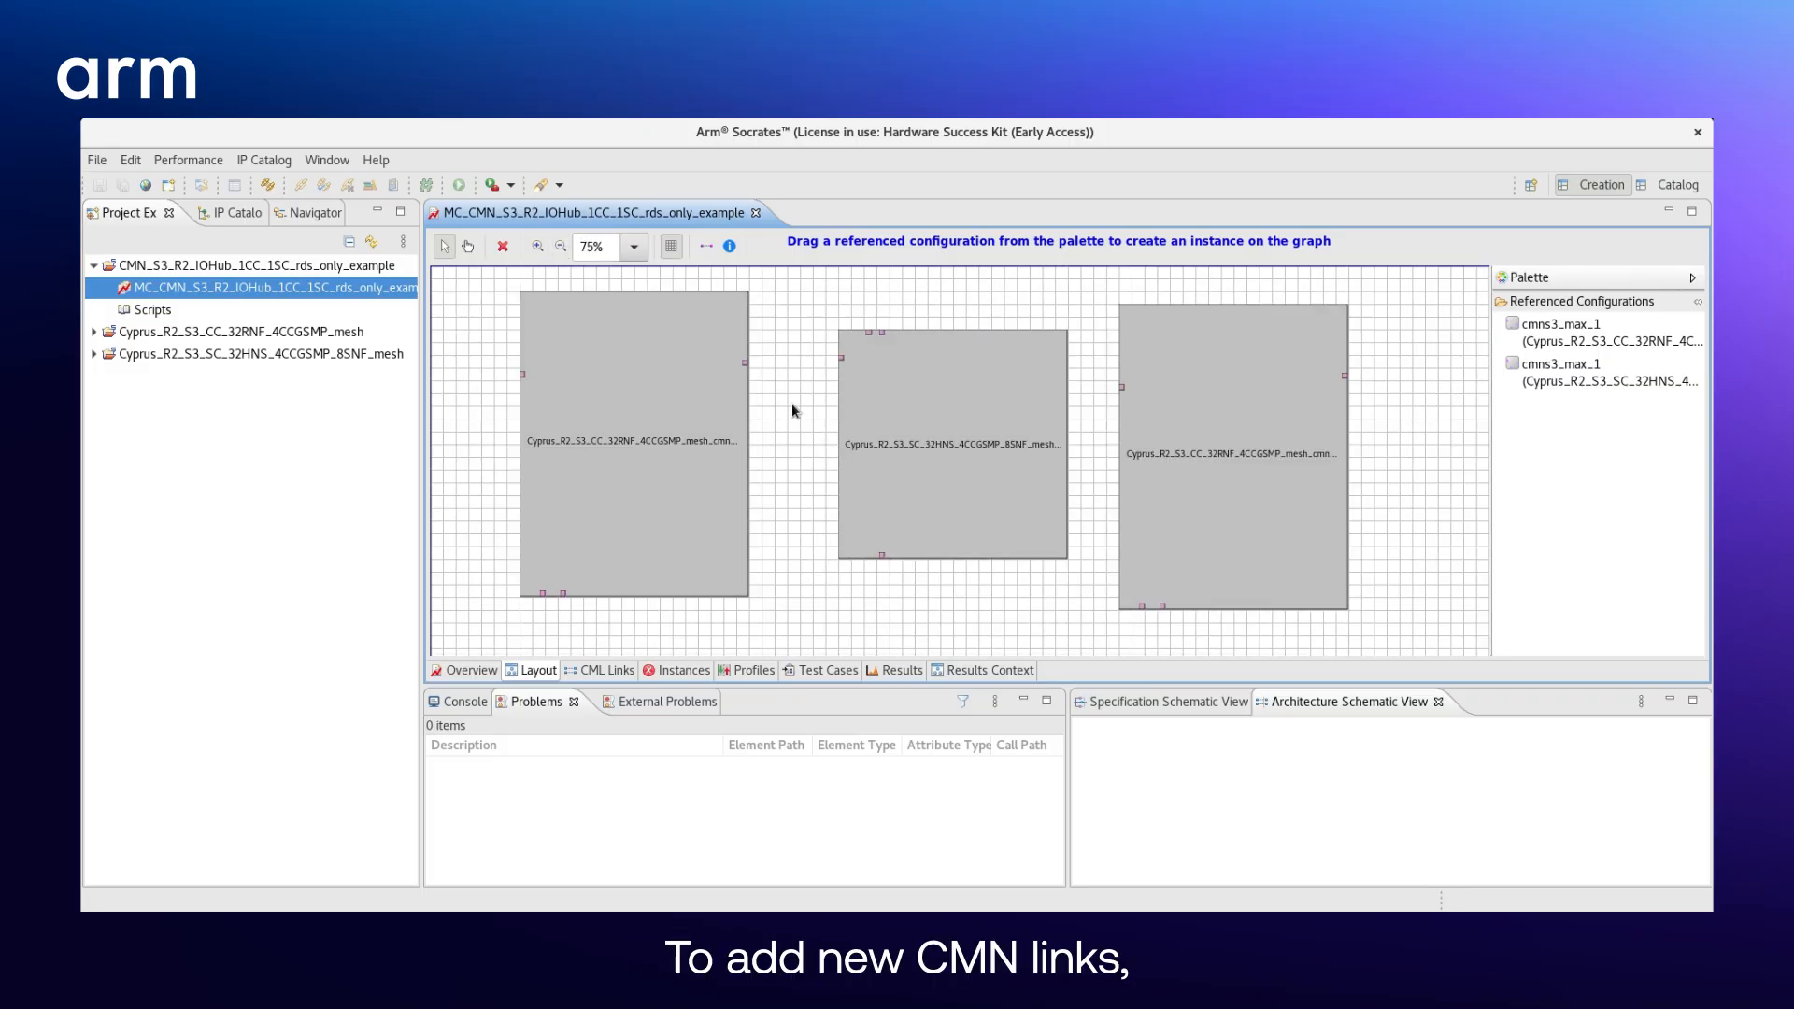
- Connect the original CC instance's right-edge and left-edge CCGs to the two CCGs on the SC instance's upper edge
left_click(707, 247)
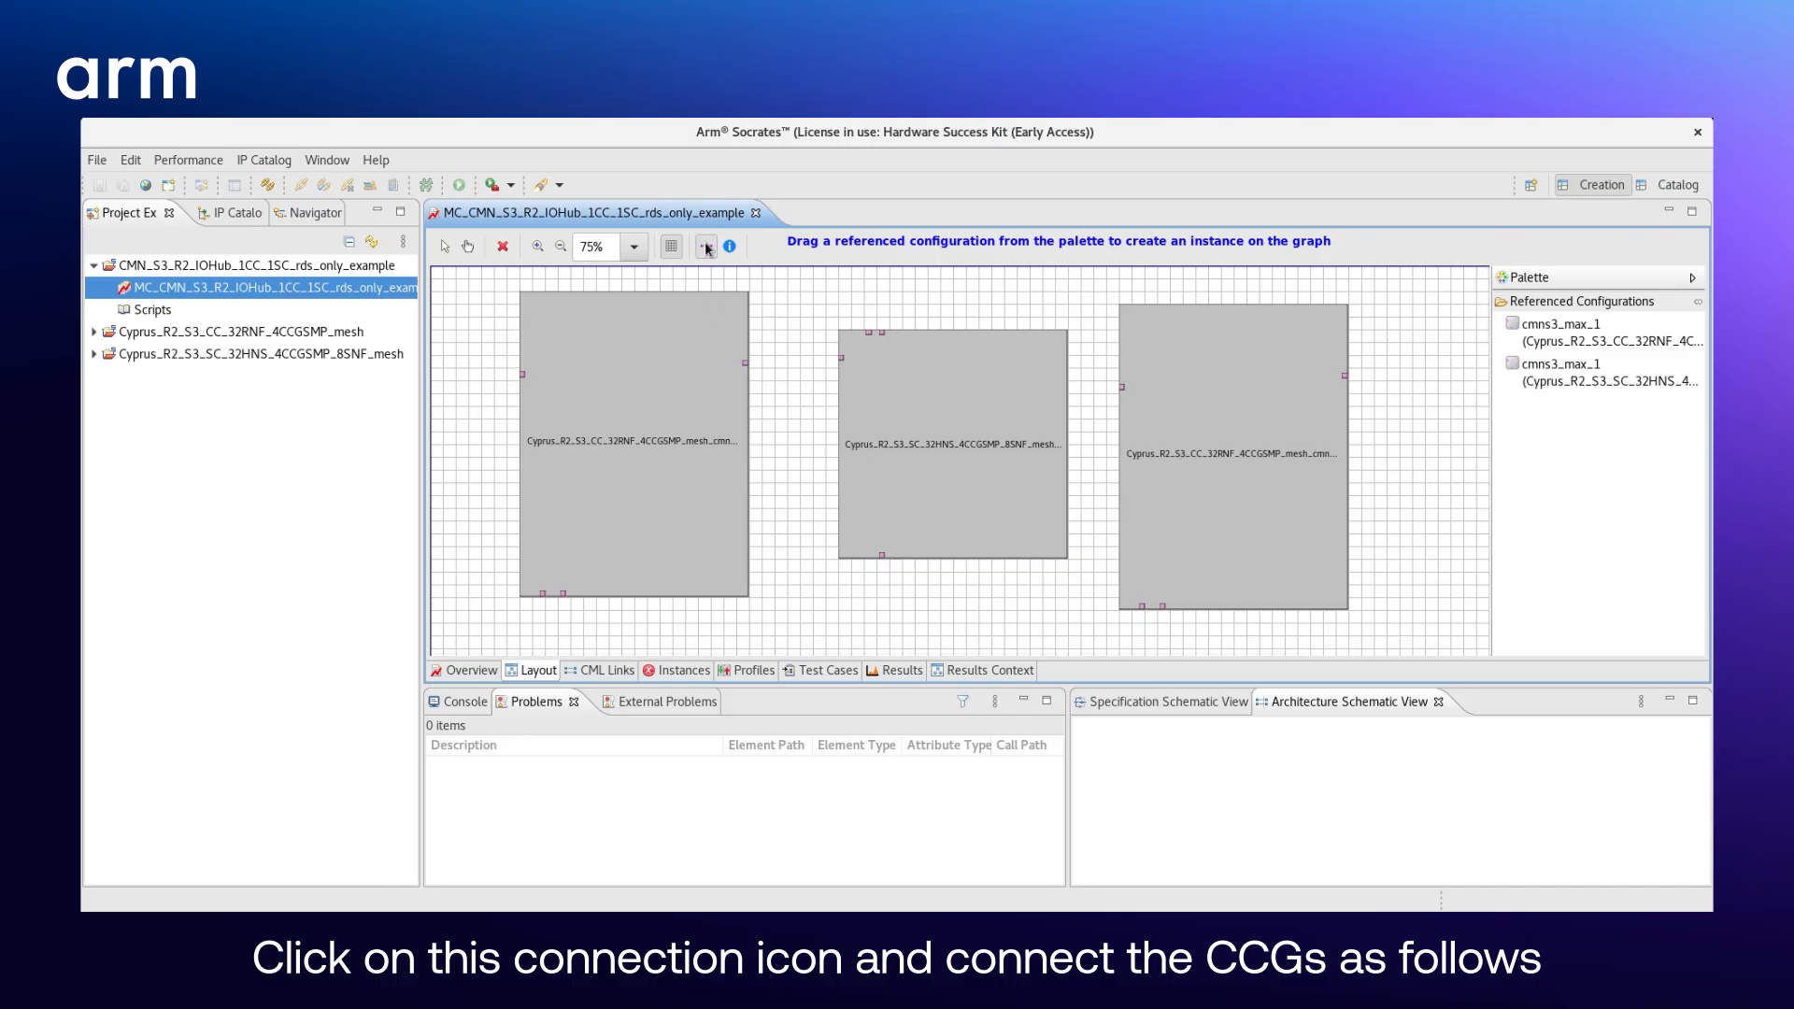
left_click(746, 364)
left_click(870, 333)
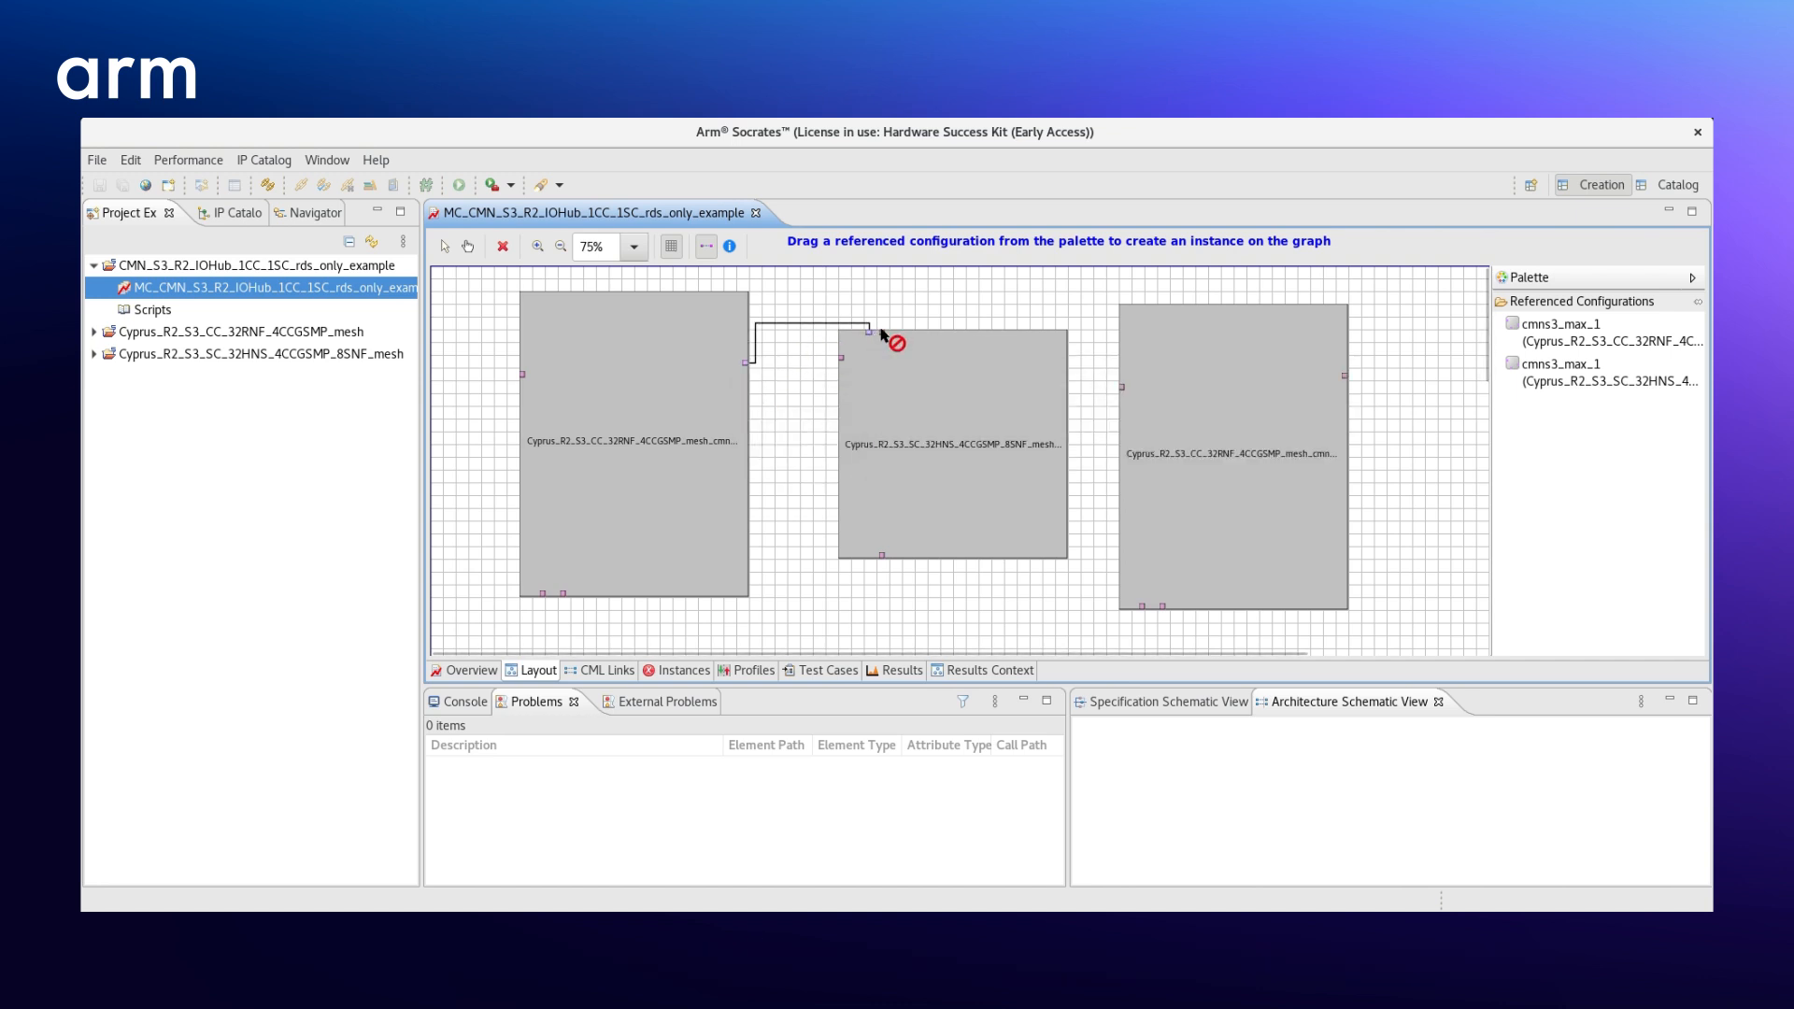
left_click(882, 337)
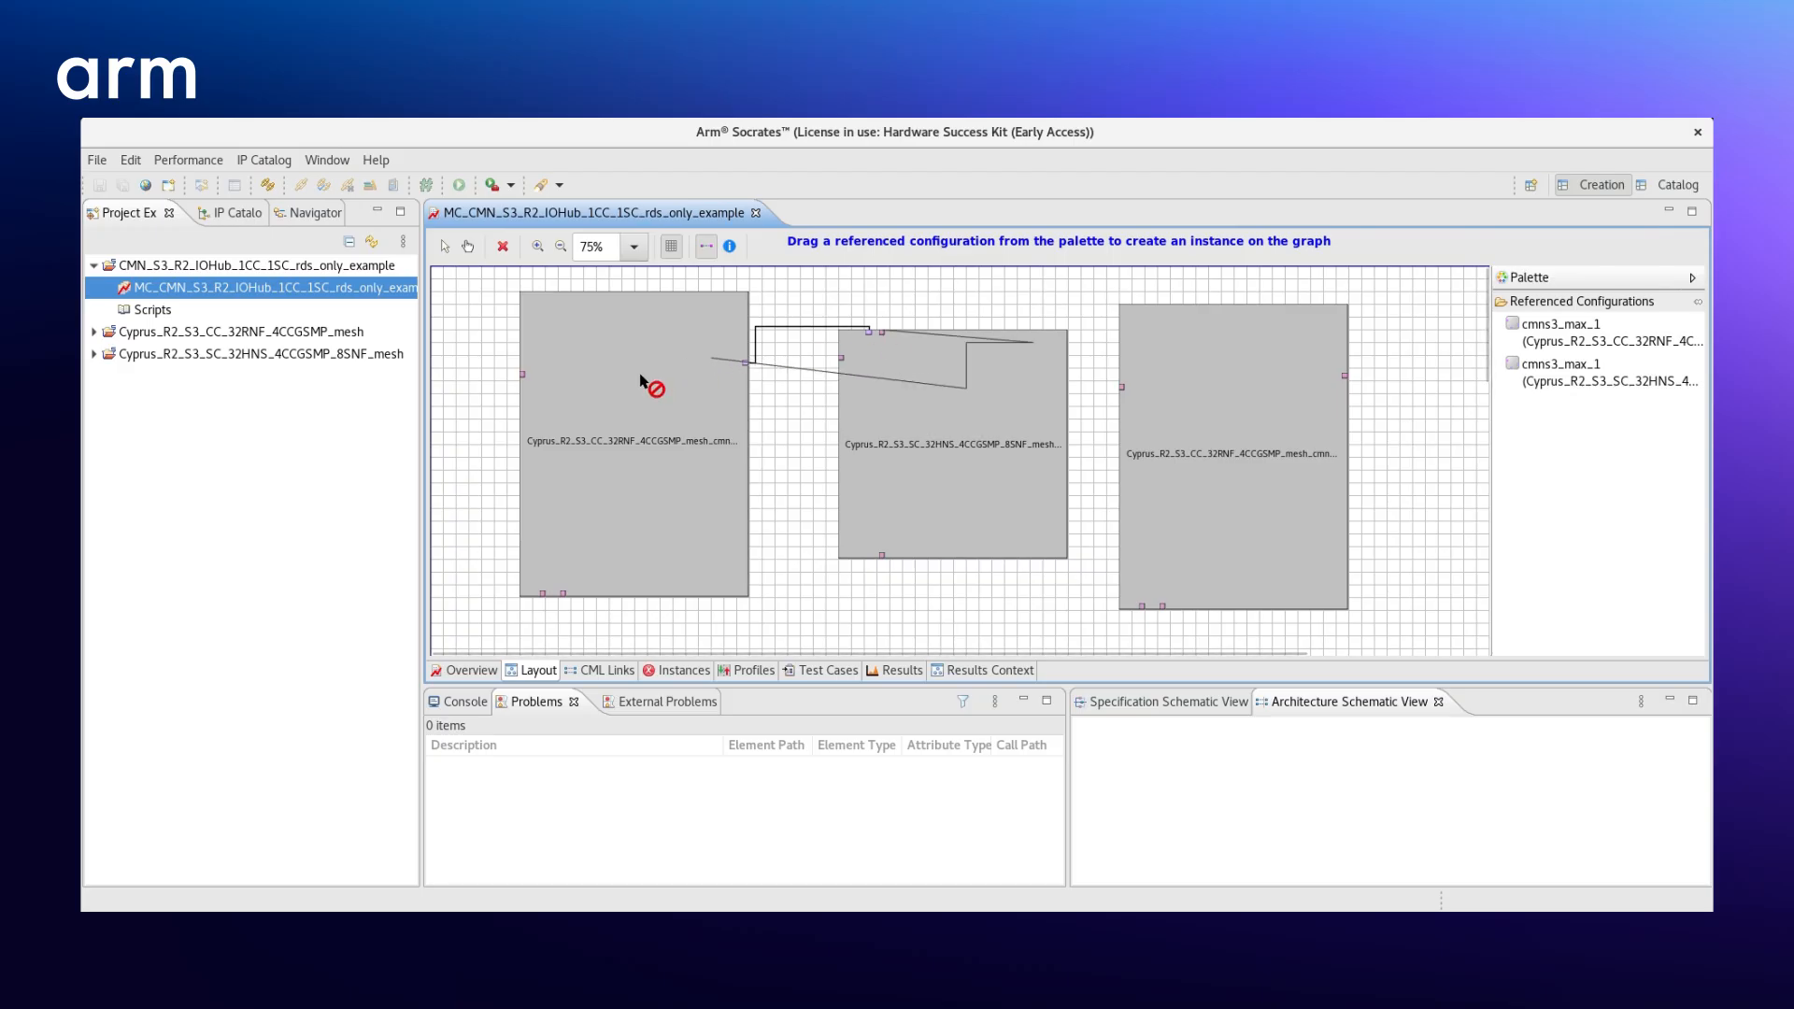
left_click(522, 375)
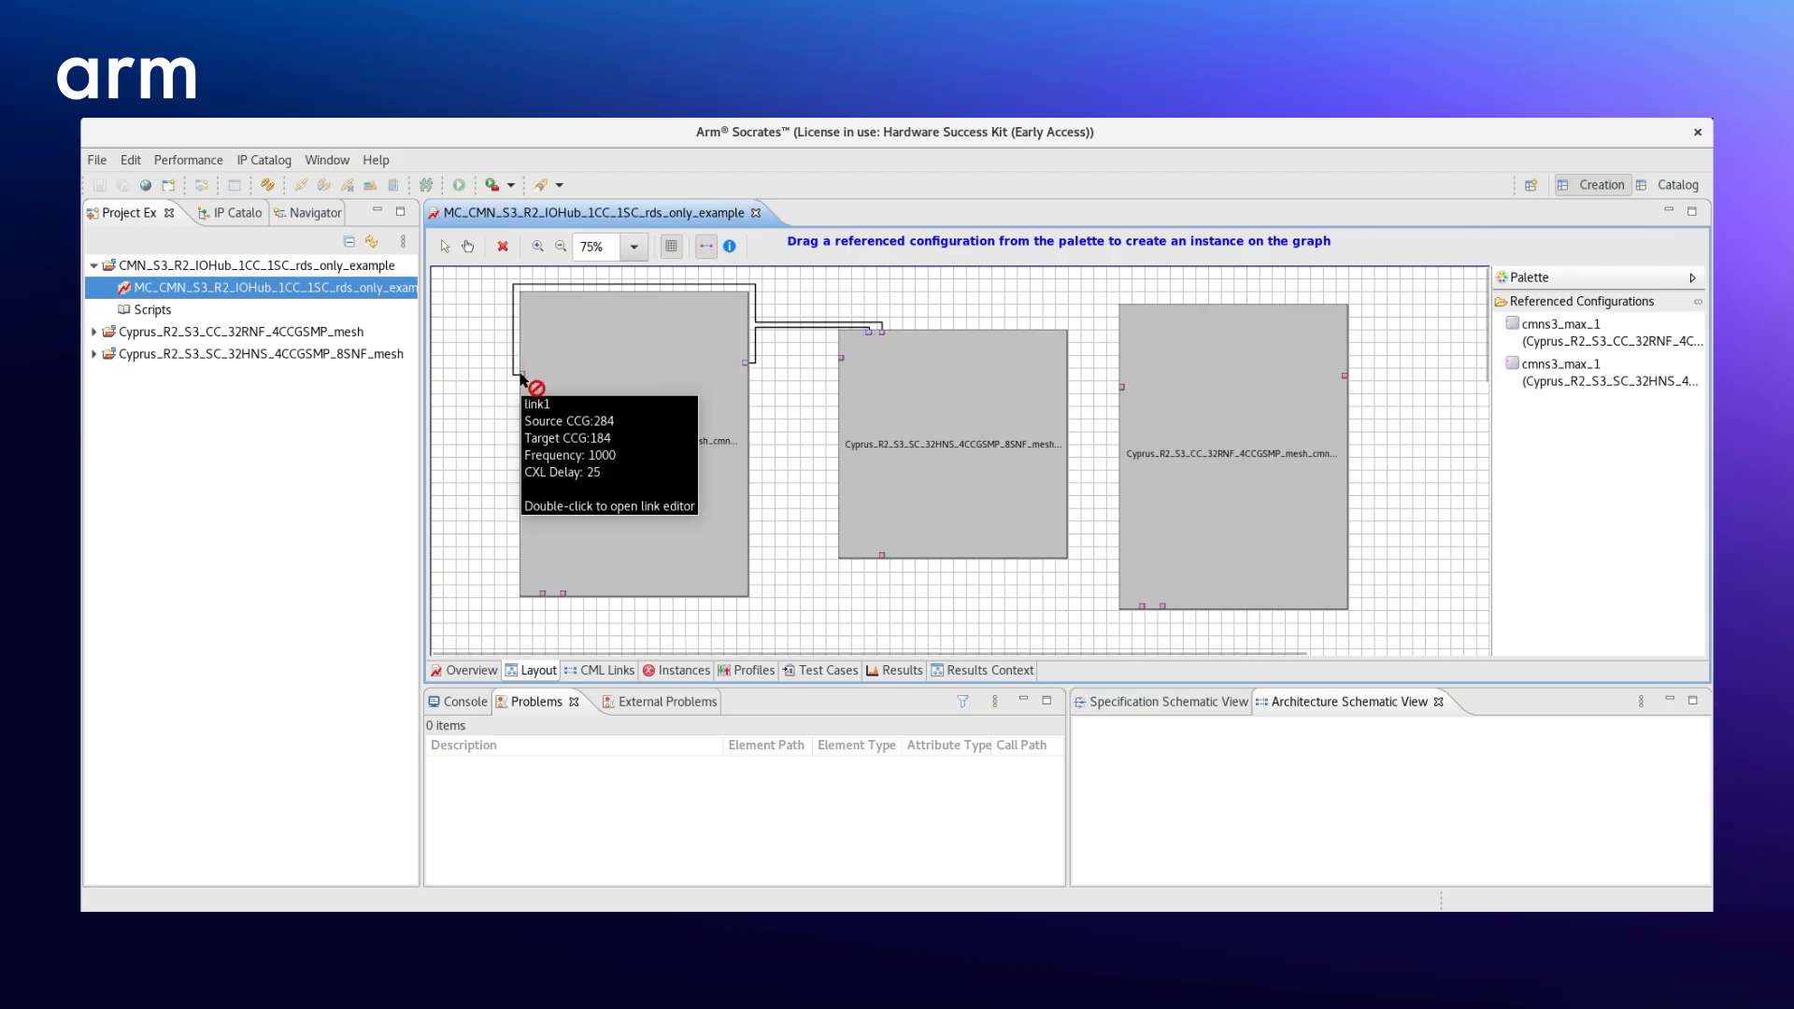
- Connect the SC instance's lower-edge and left-edge CCGs to the two CCGs on the copied CC instance's lower edge
left_click(882, 561)
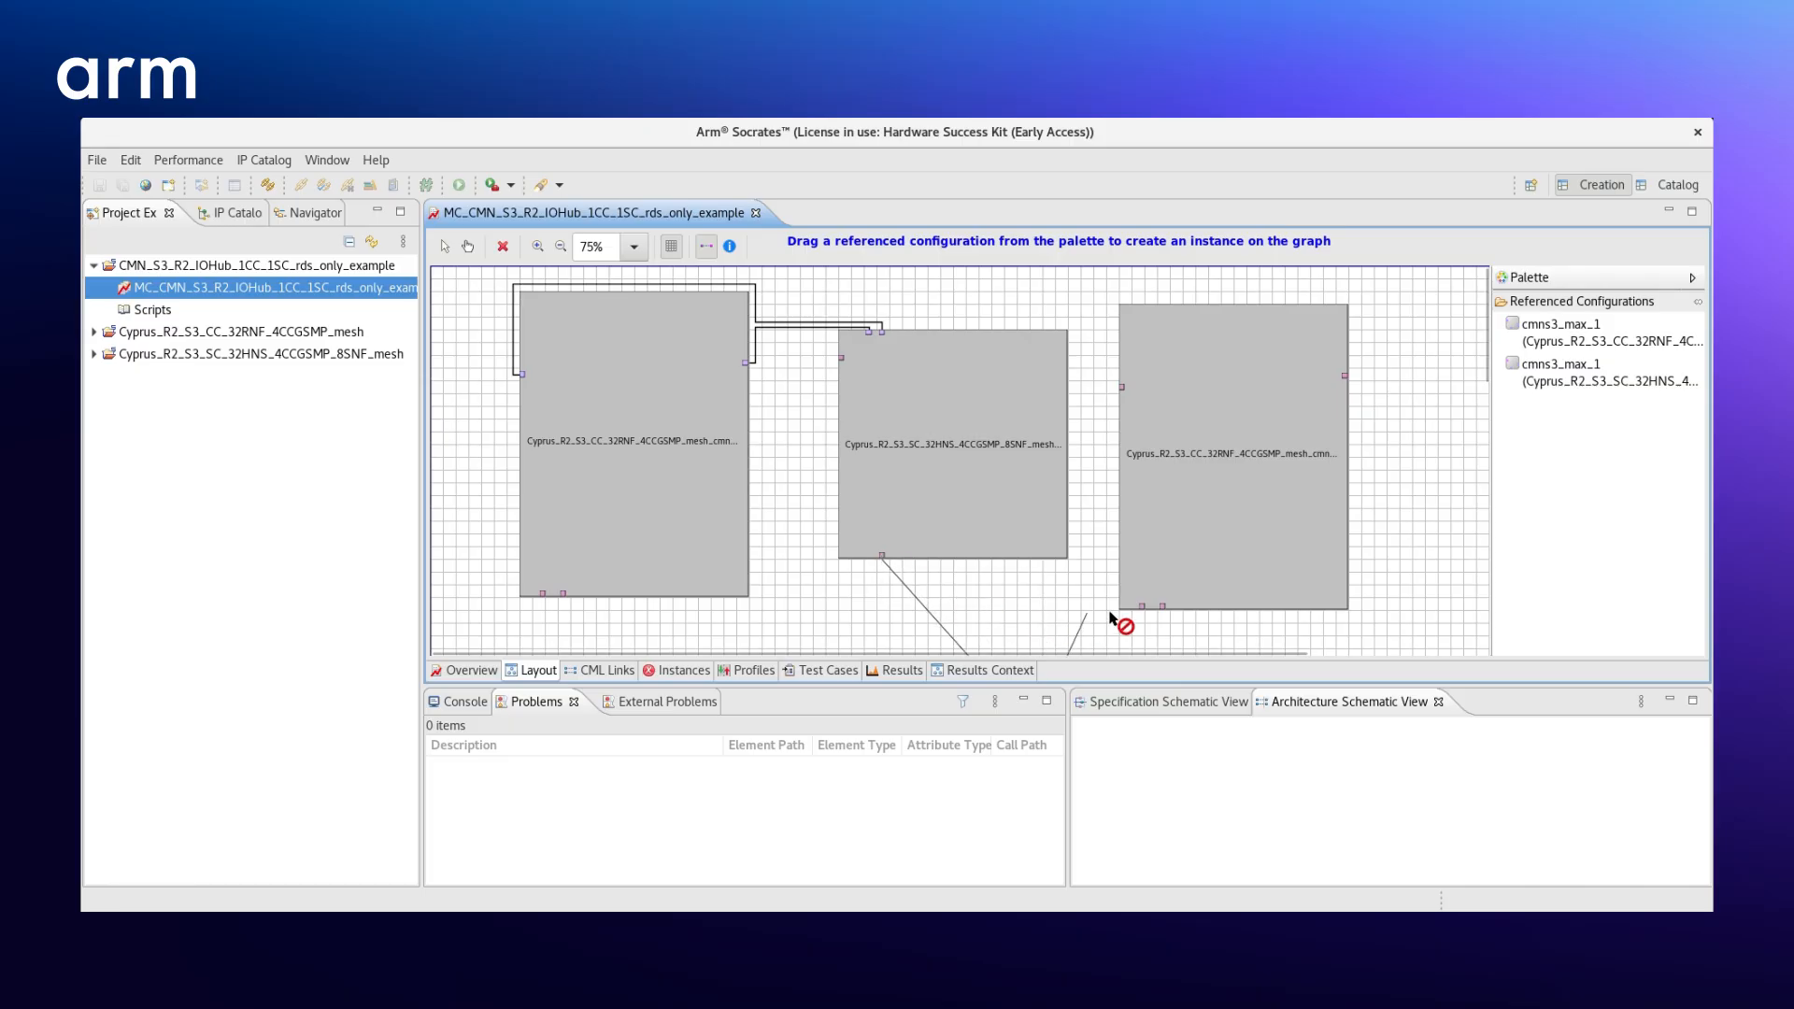
left_click(1143, 607)
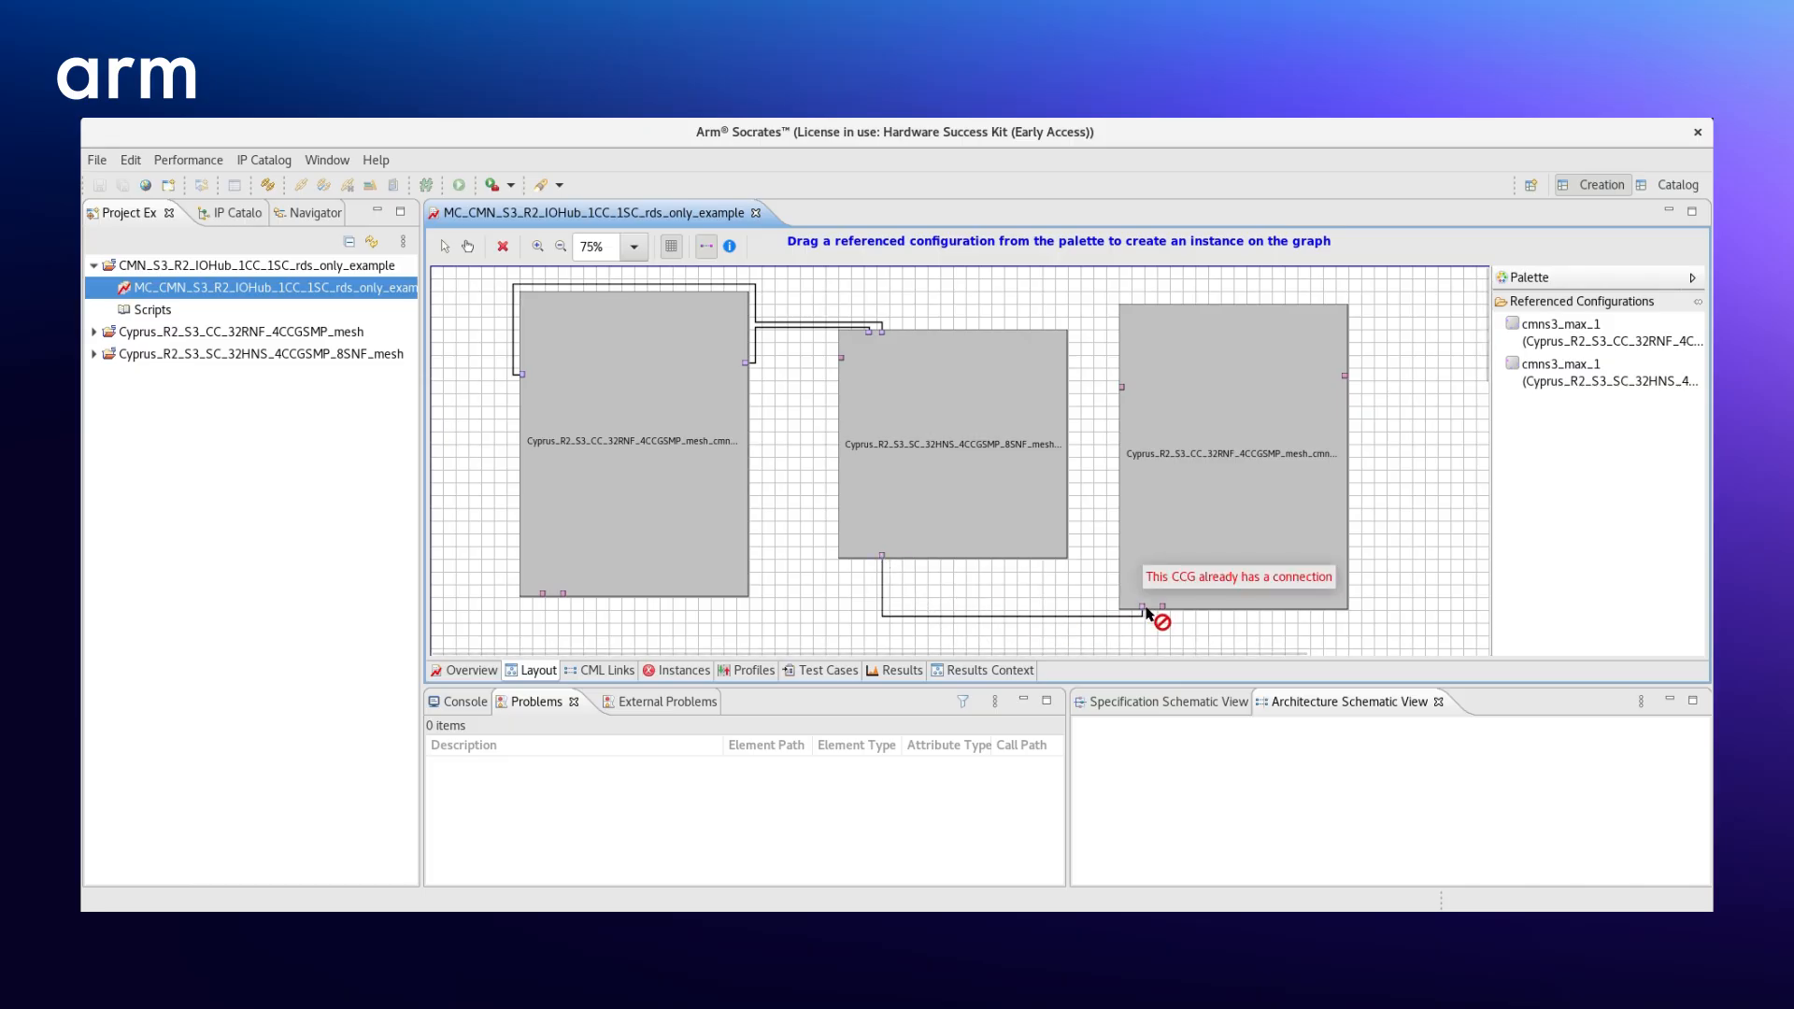
left_click(1161, 608)
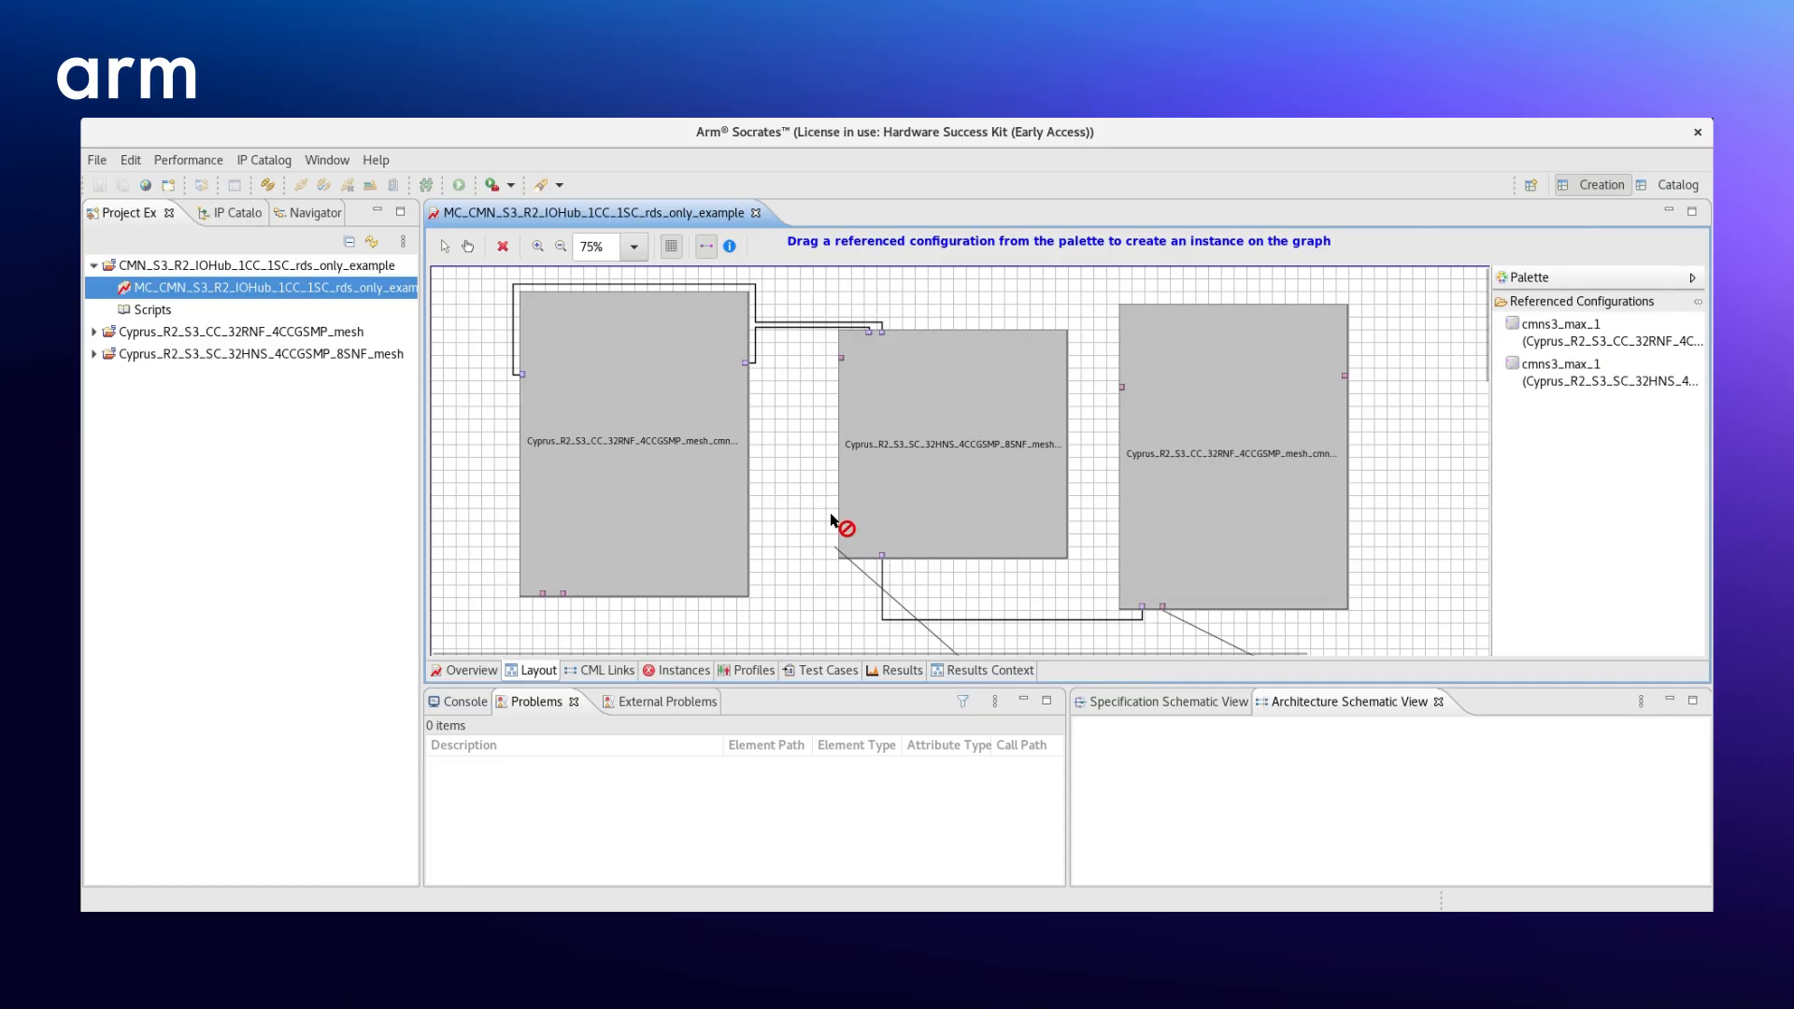
left_click(841, 361)
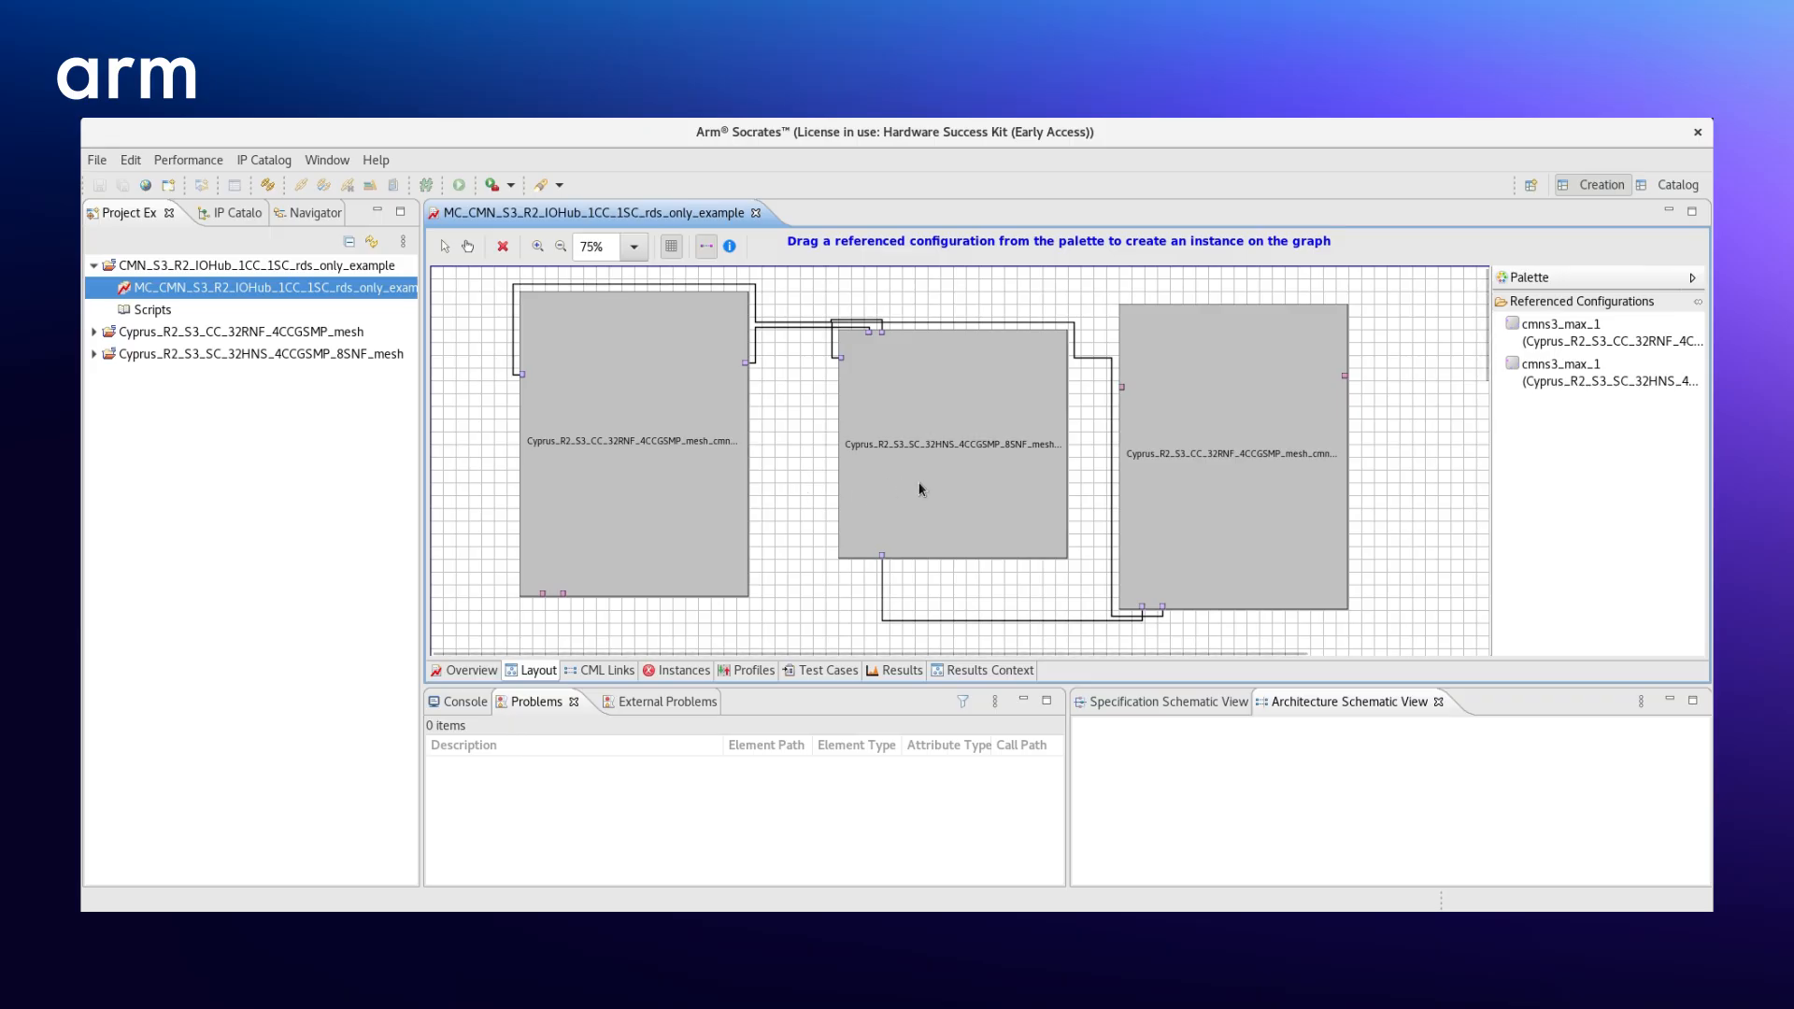
- Set the SC instance as the hub that all other instances in the layout connect to
mouse_move(920, 488)
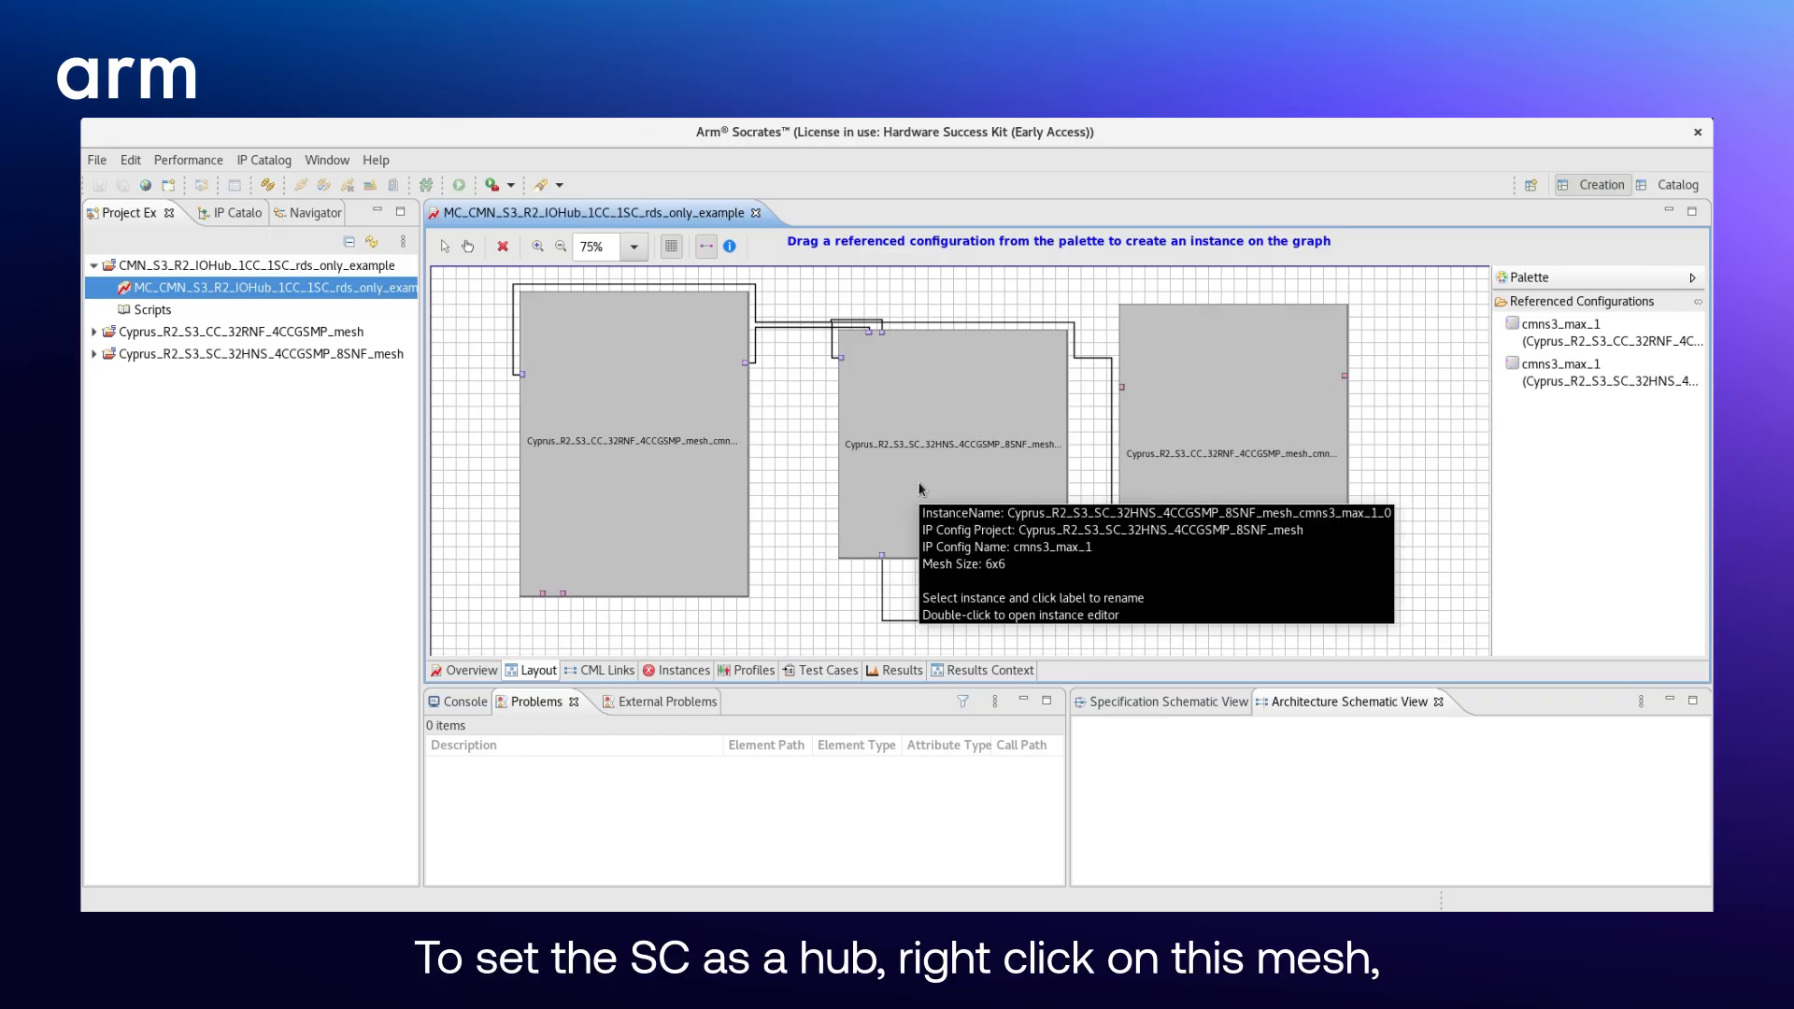
right_click(920, 489)
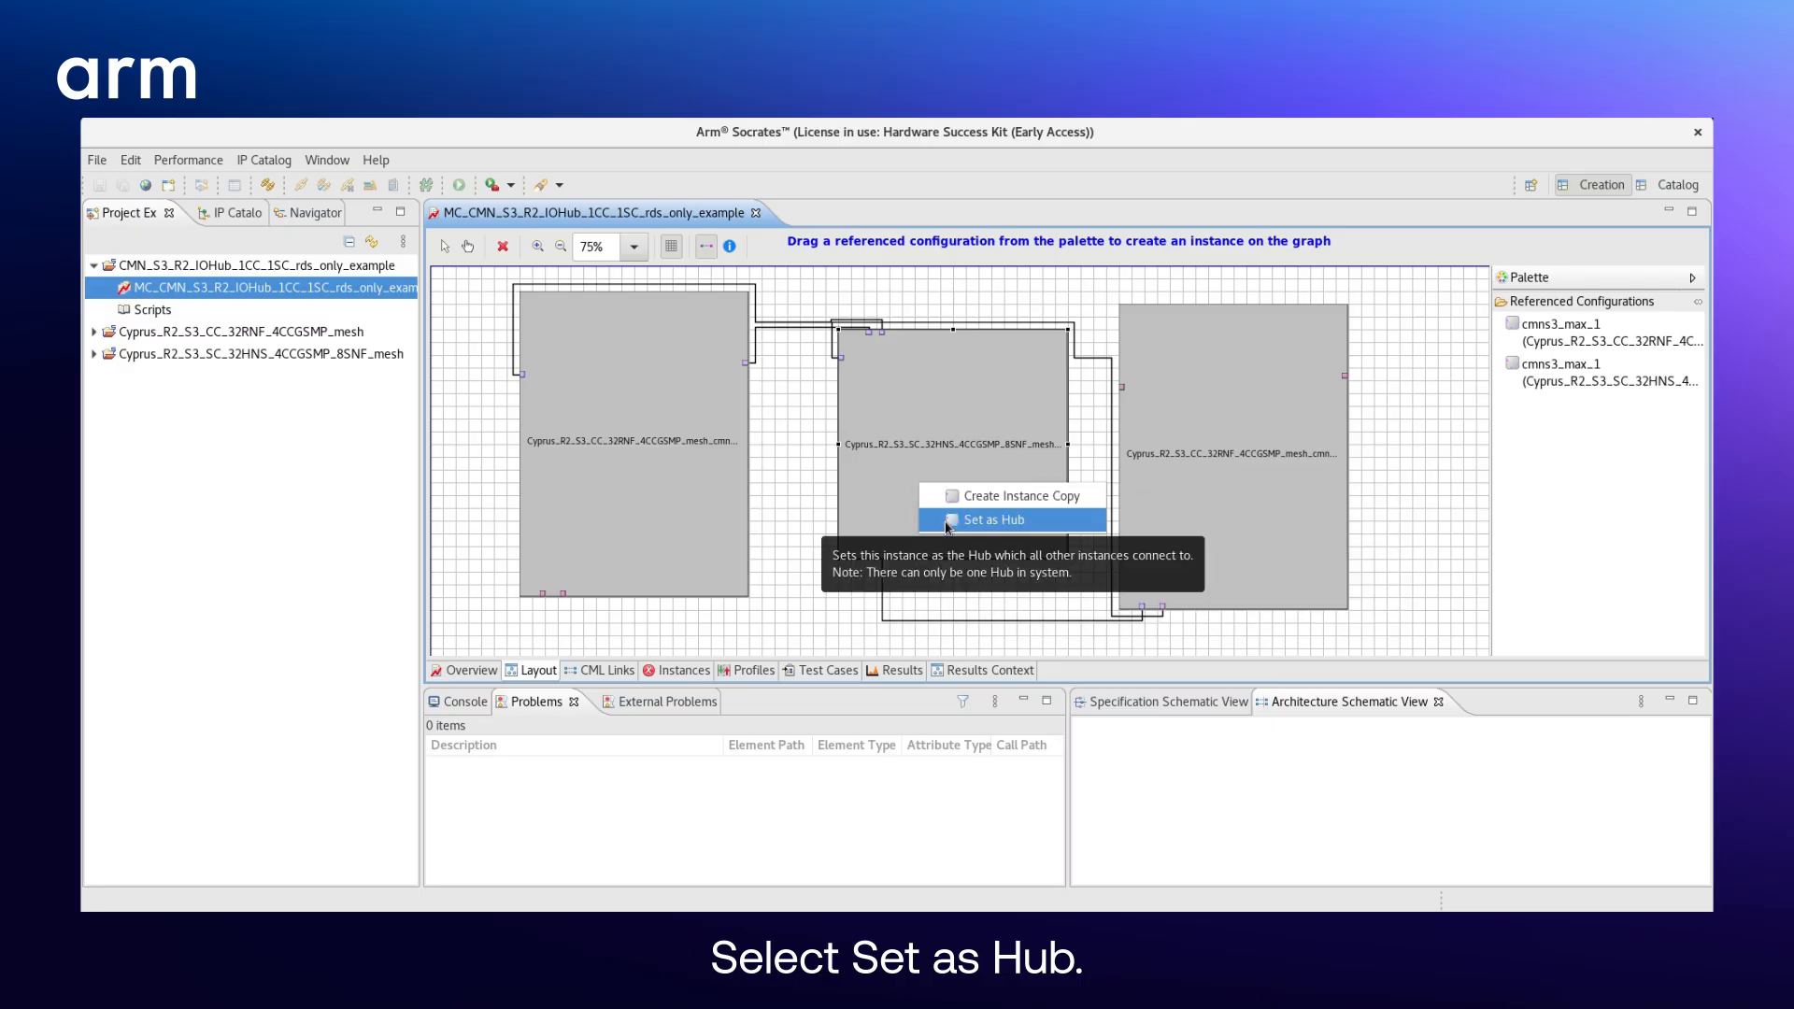
left_click(947, 522)
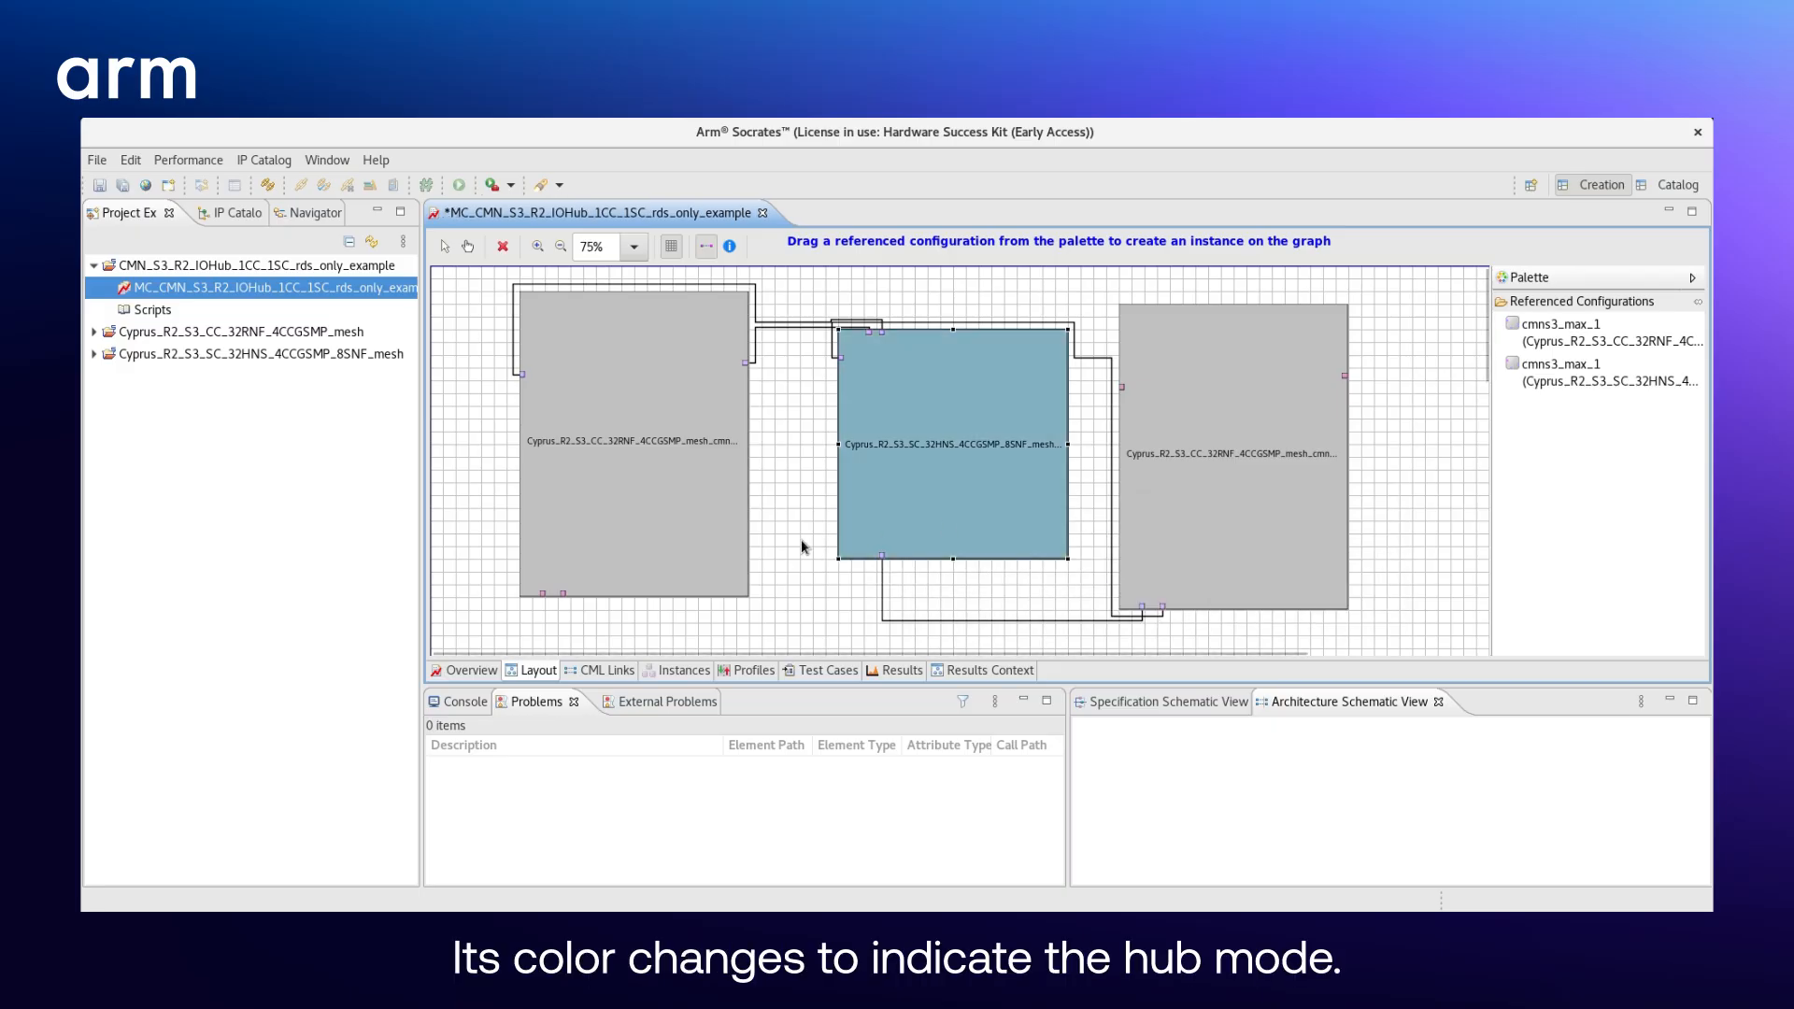
left_click(798, 467)
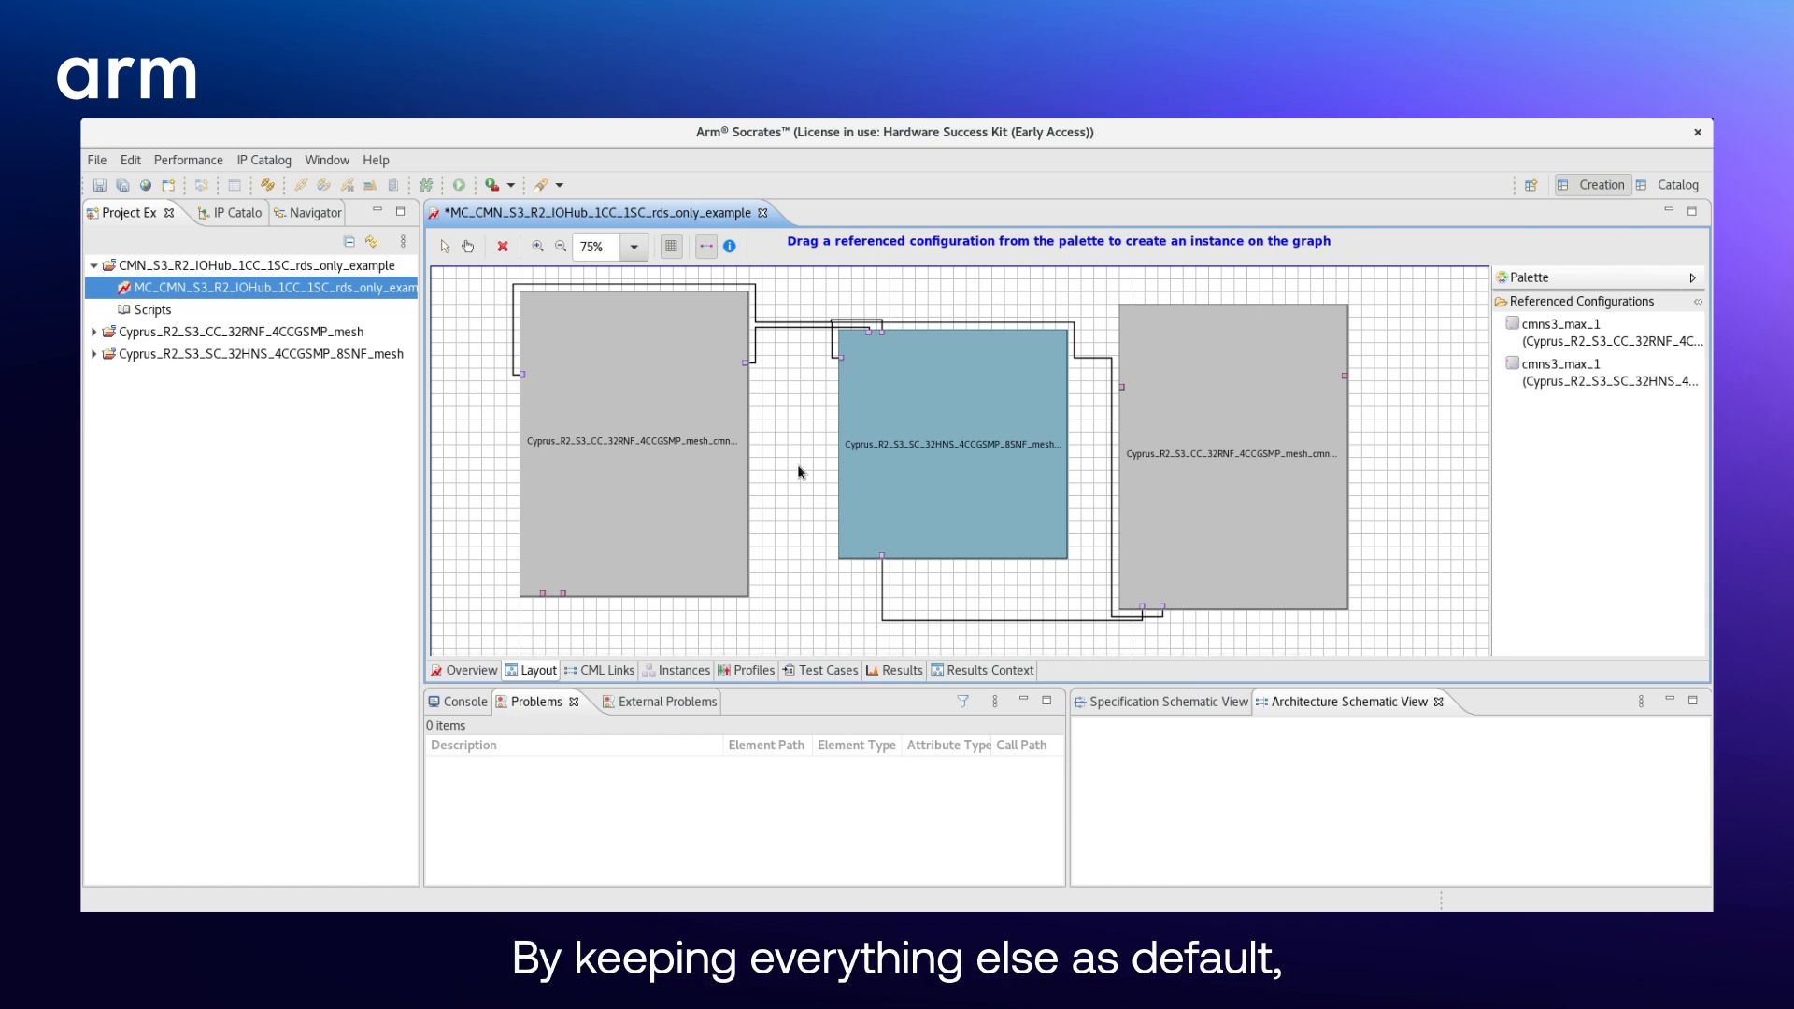
- In the options of the coherent read-only test case, set the copied CC instance's clock frequency to 2000
left_click(806, 673)
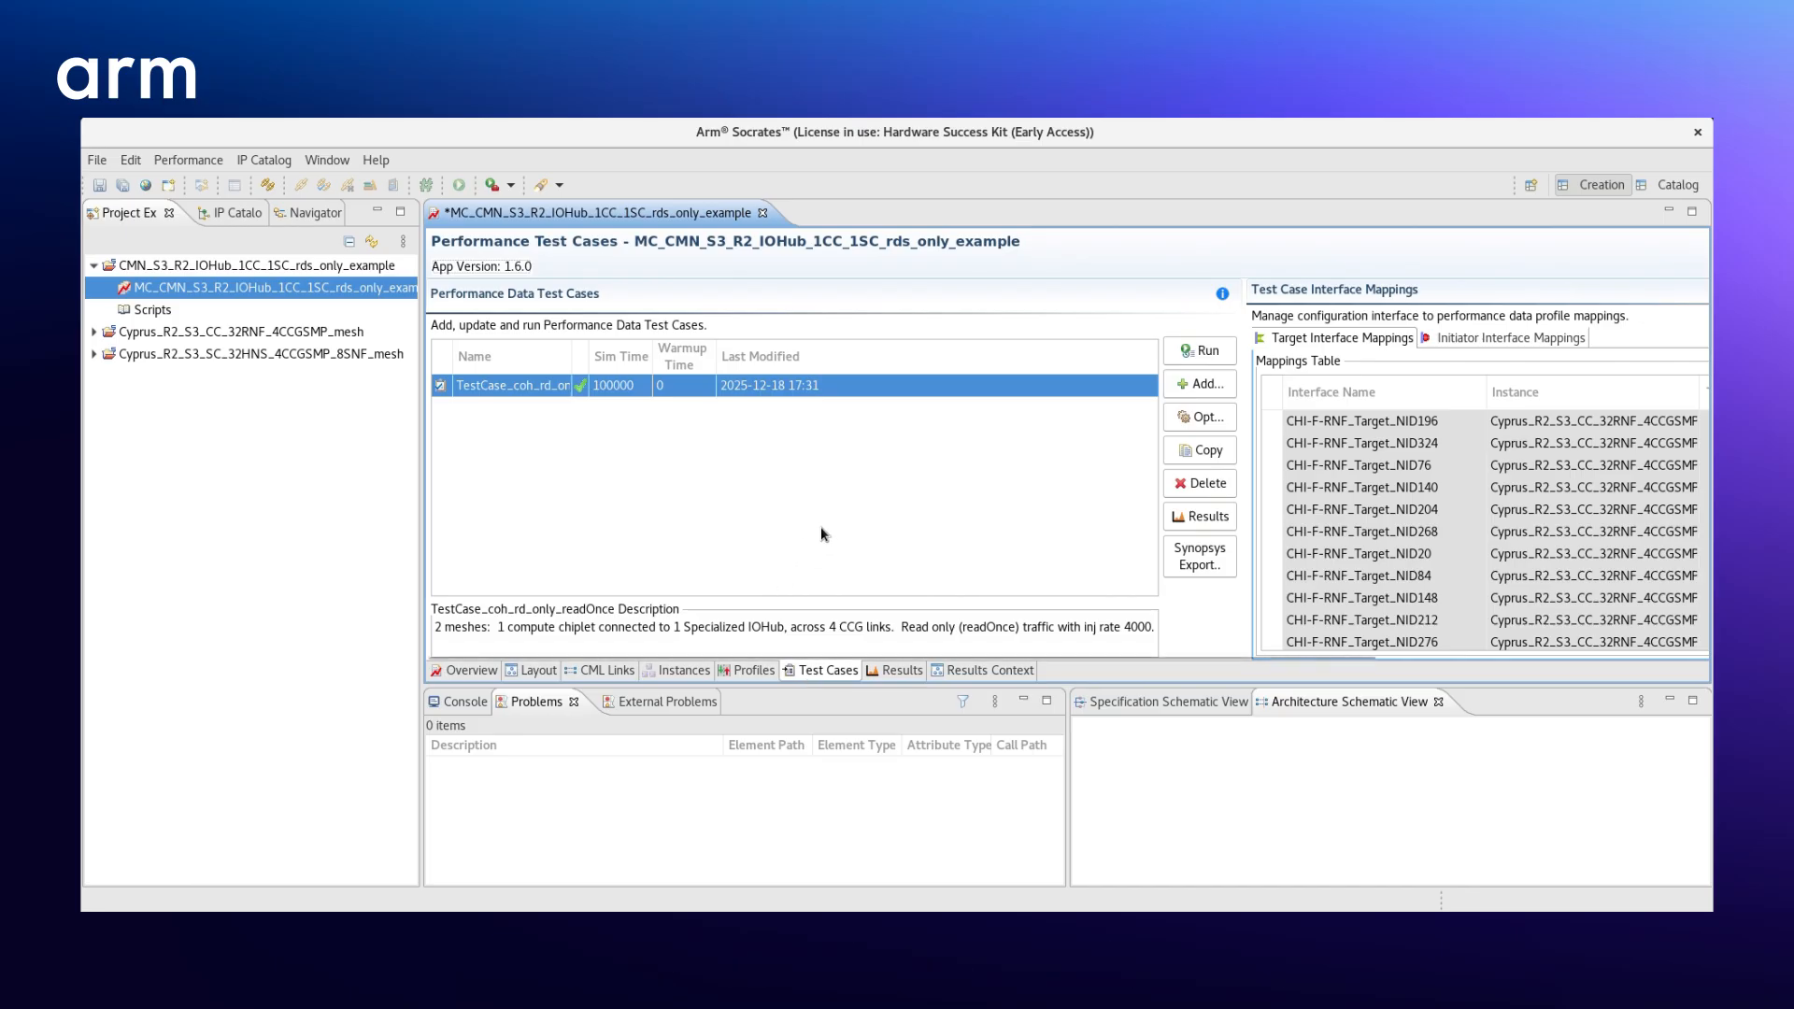
left_click(1194, 419)
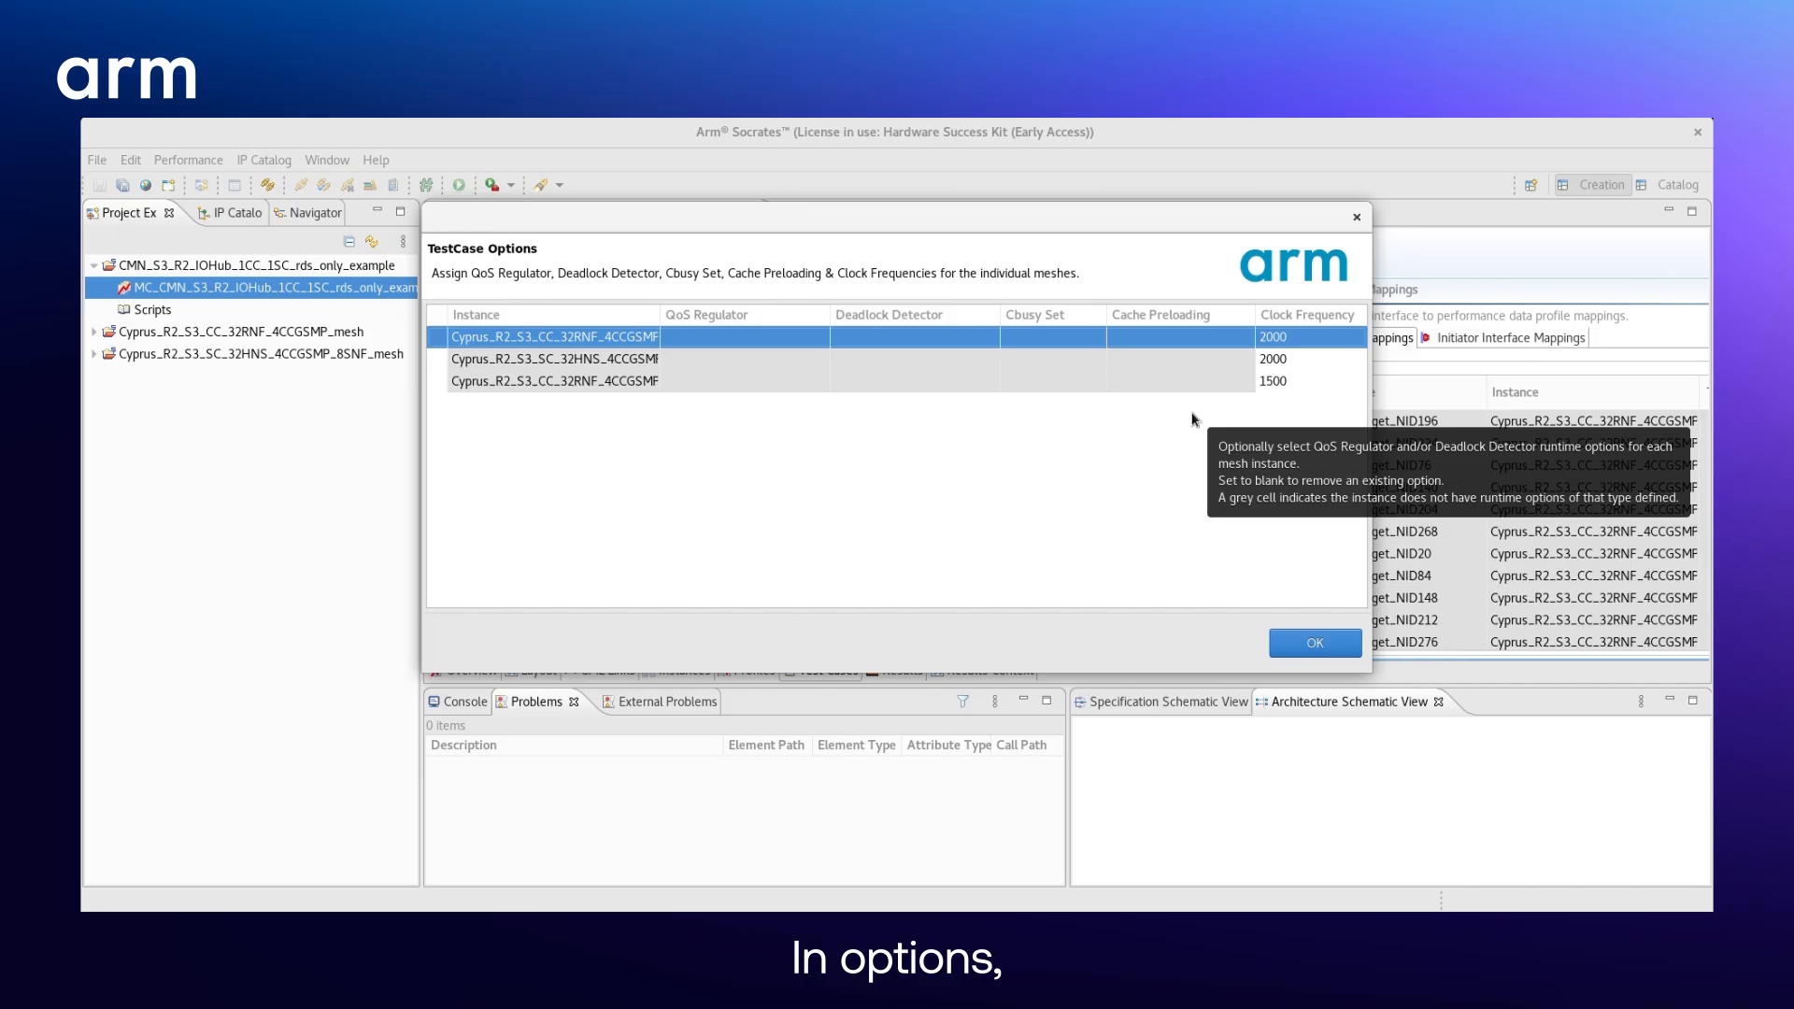
left_click(1292, 382)
type("2000")
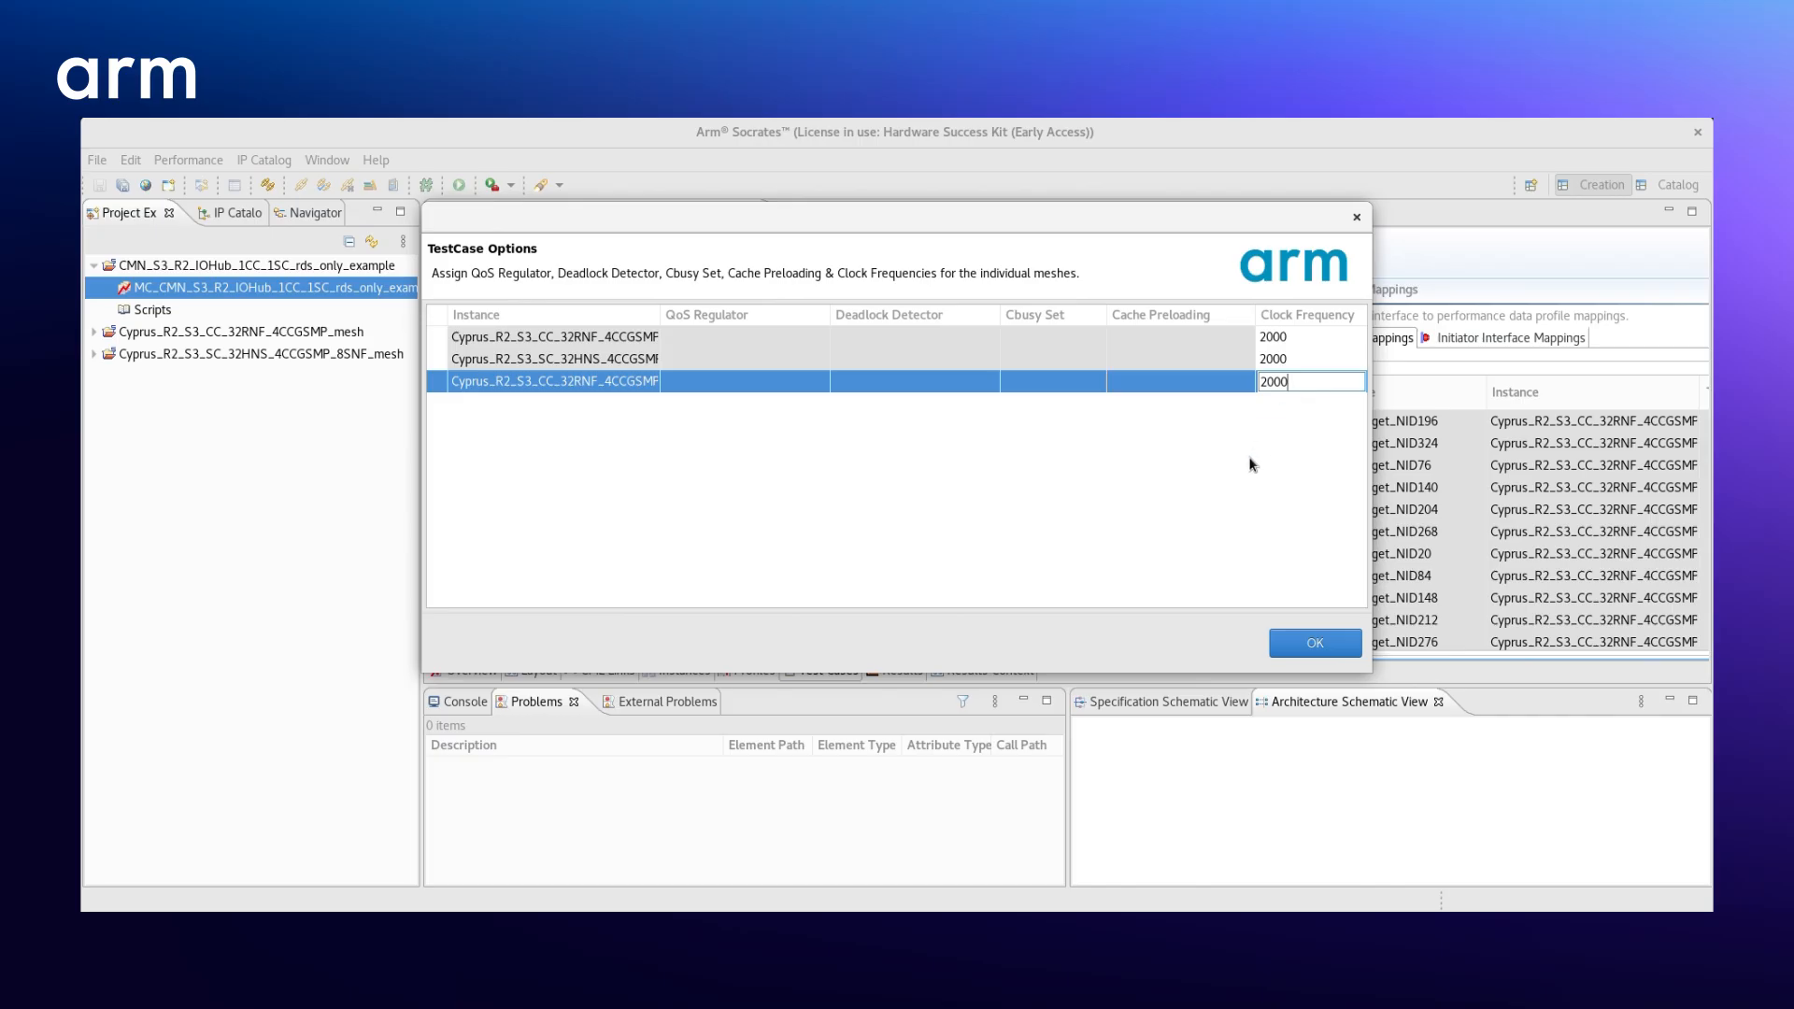
key("Return")
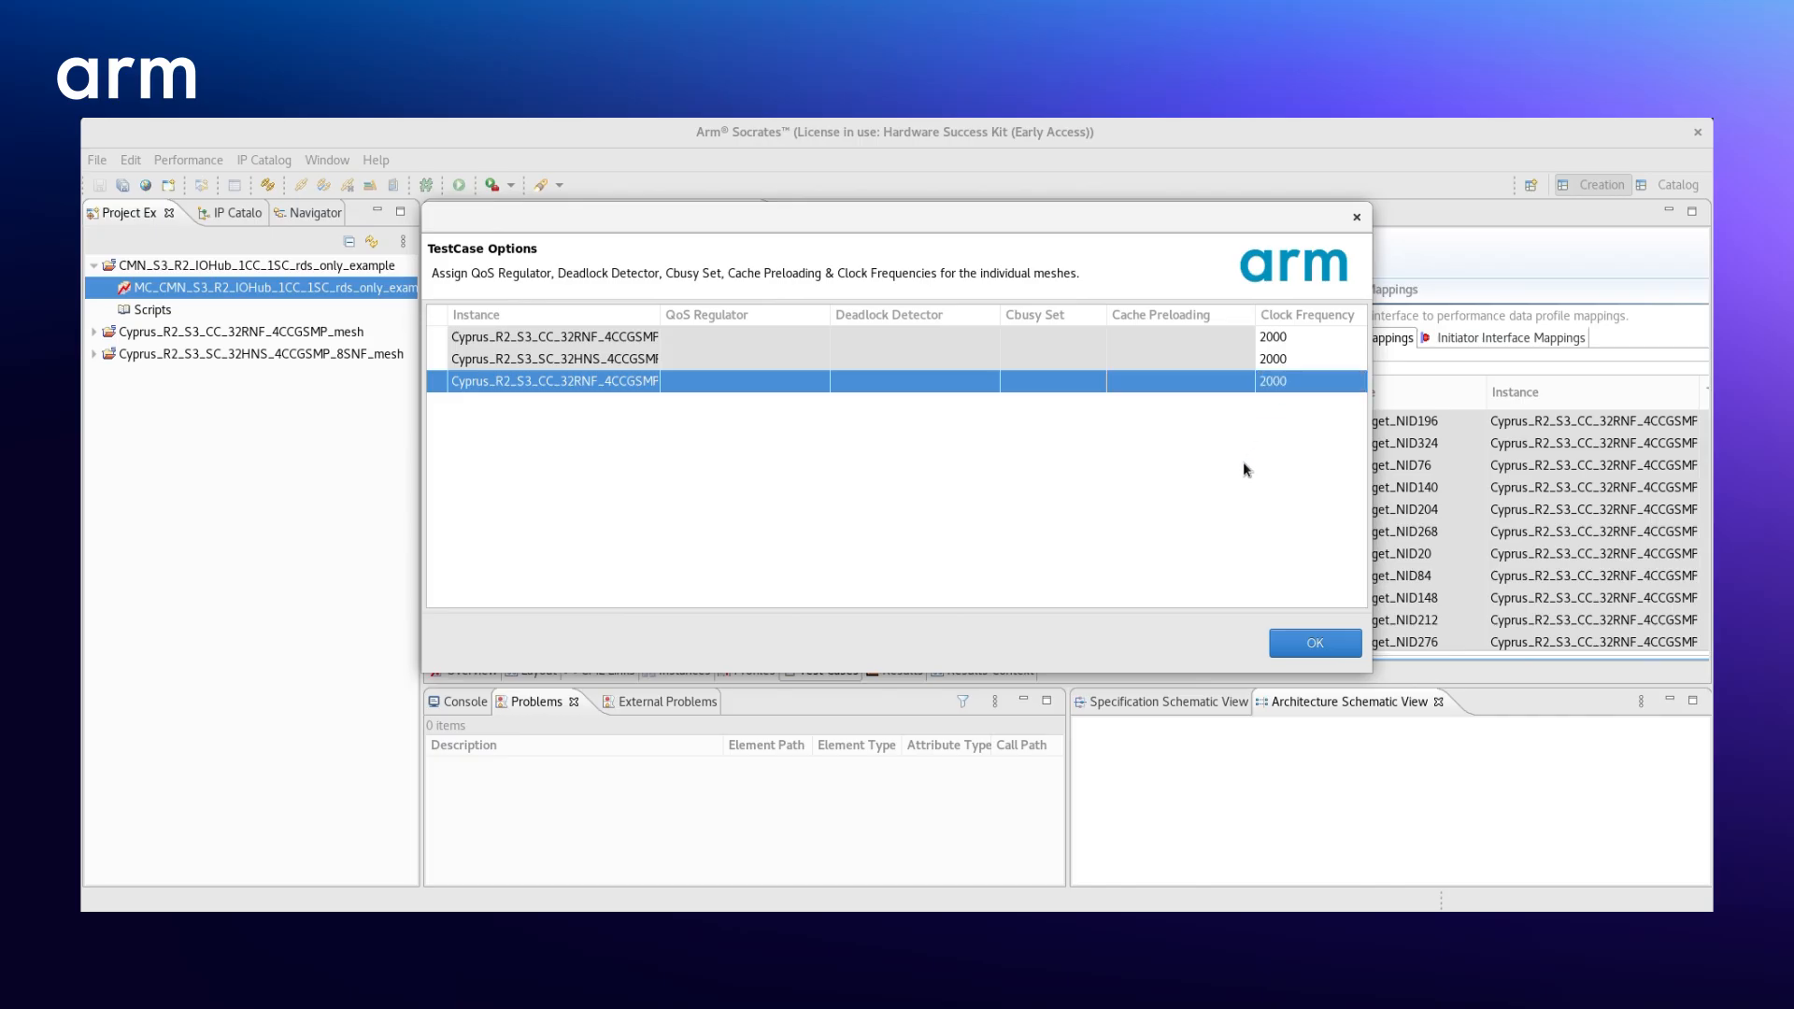
left_click(1293, 646)
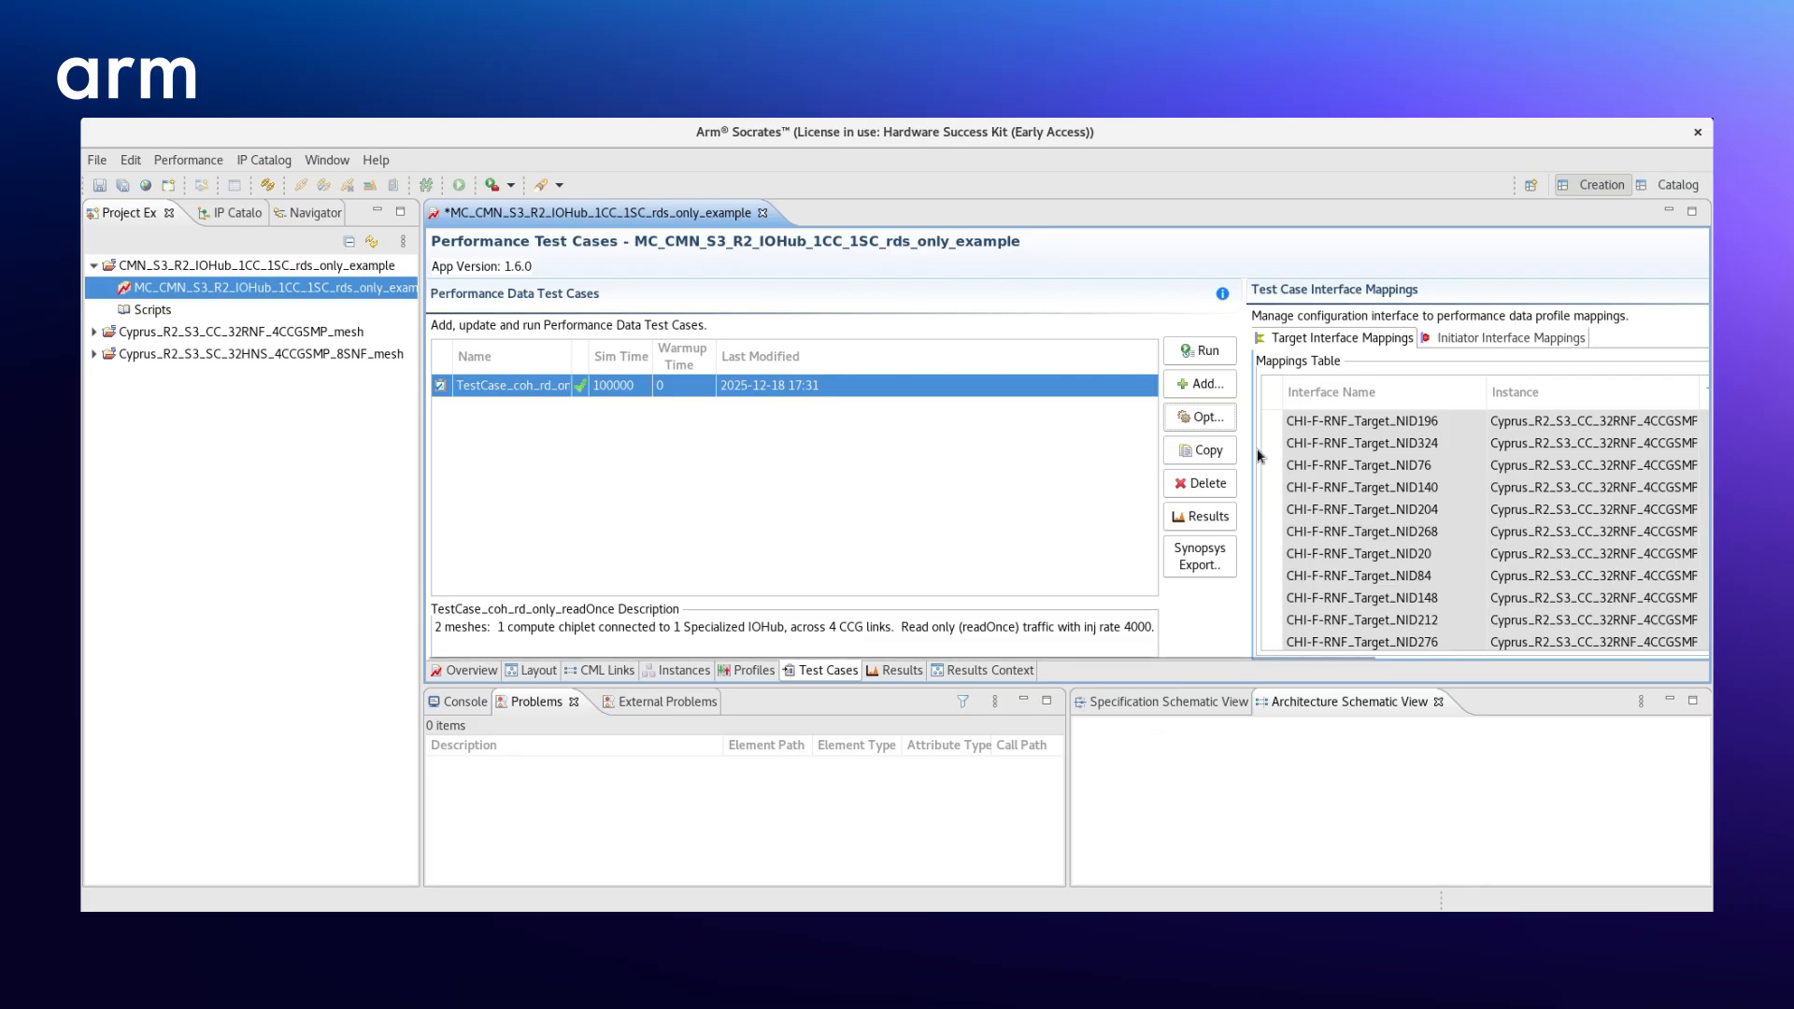
- Assign the CHI_TrafficProfile_rd_only_readOnce profile to all CHI-F-RNF target interfaces of the copied CC instance, and check the mappings
left_click(1308, 484)
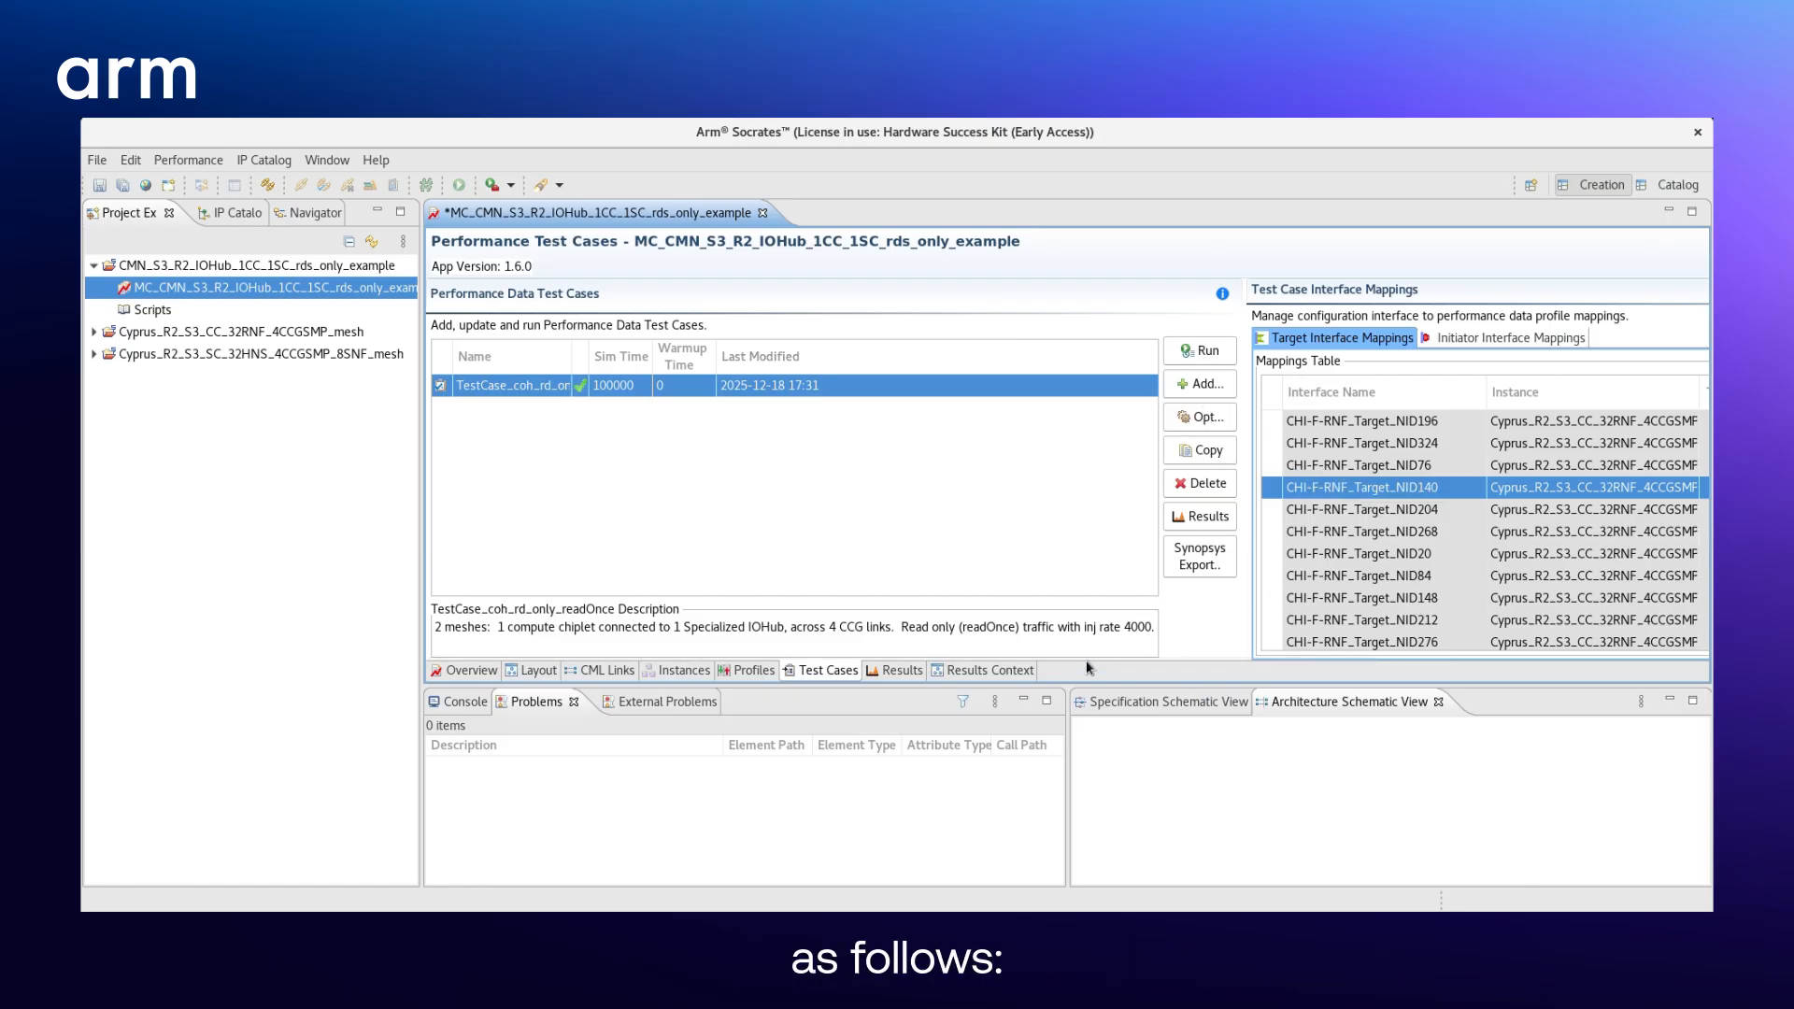
left_click_drag(1084, 652, 1478, 664)
scroll(1326, 551, "down", 5)
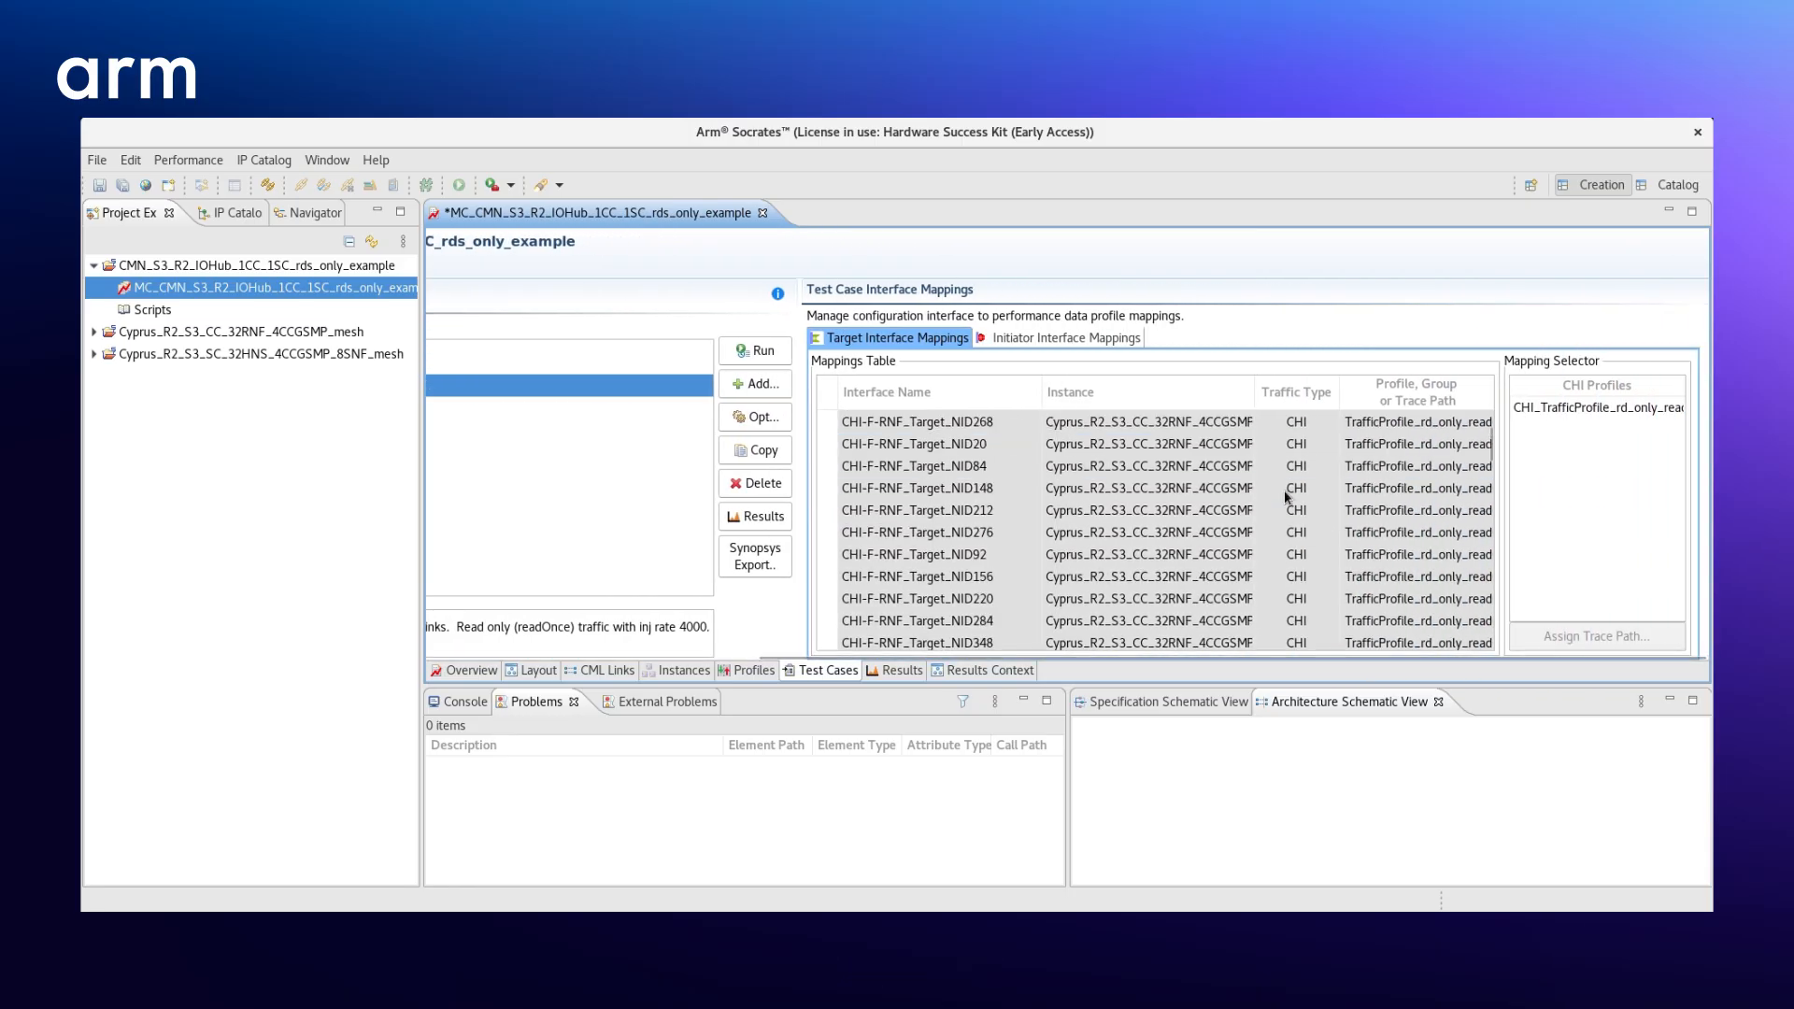
scroll(1283, 490, "down", 10)
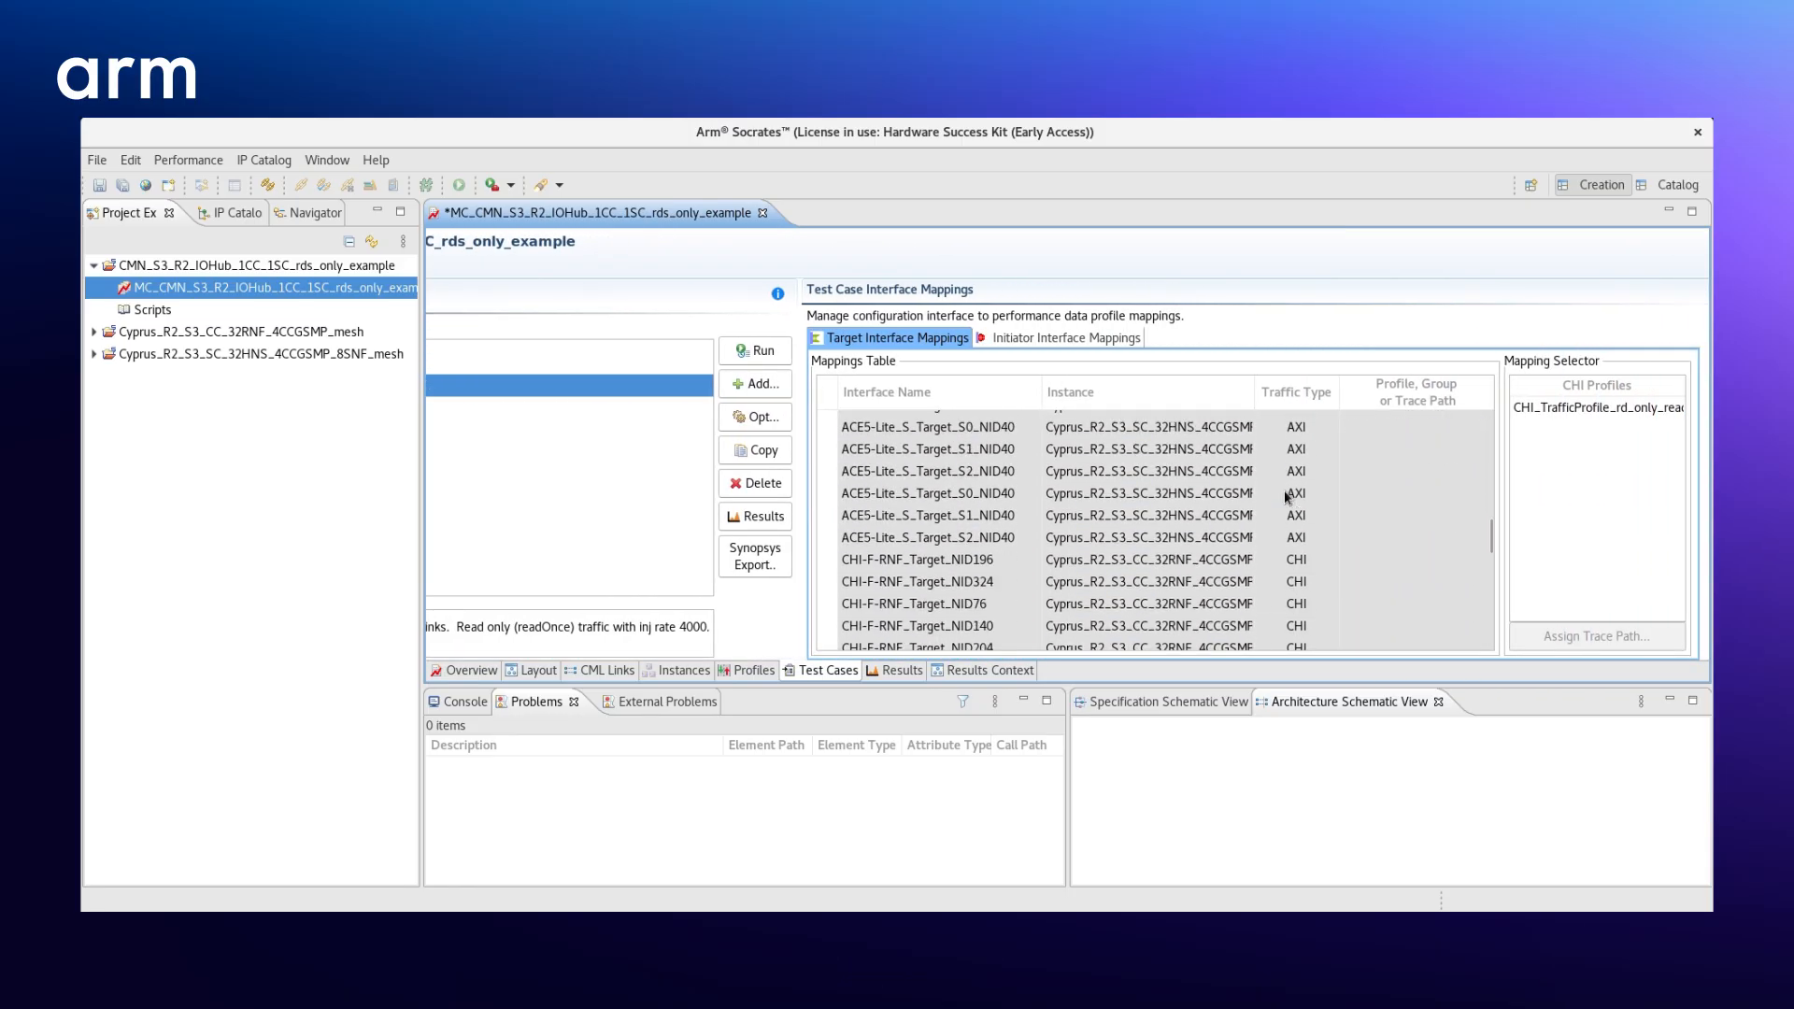
left_click(1293, 561)
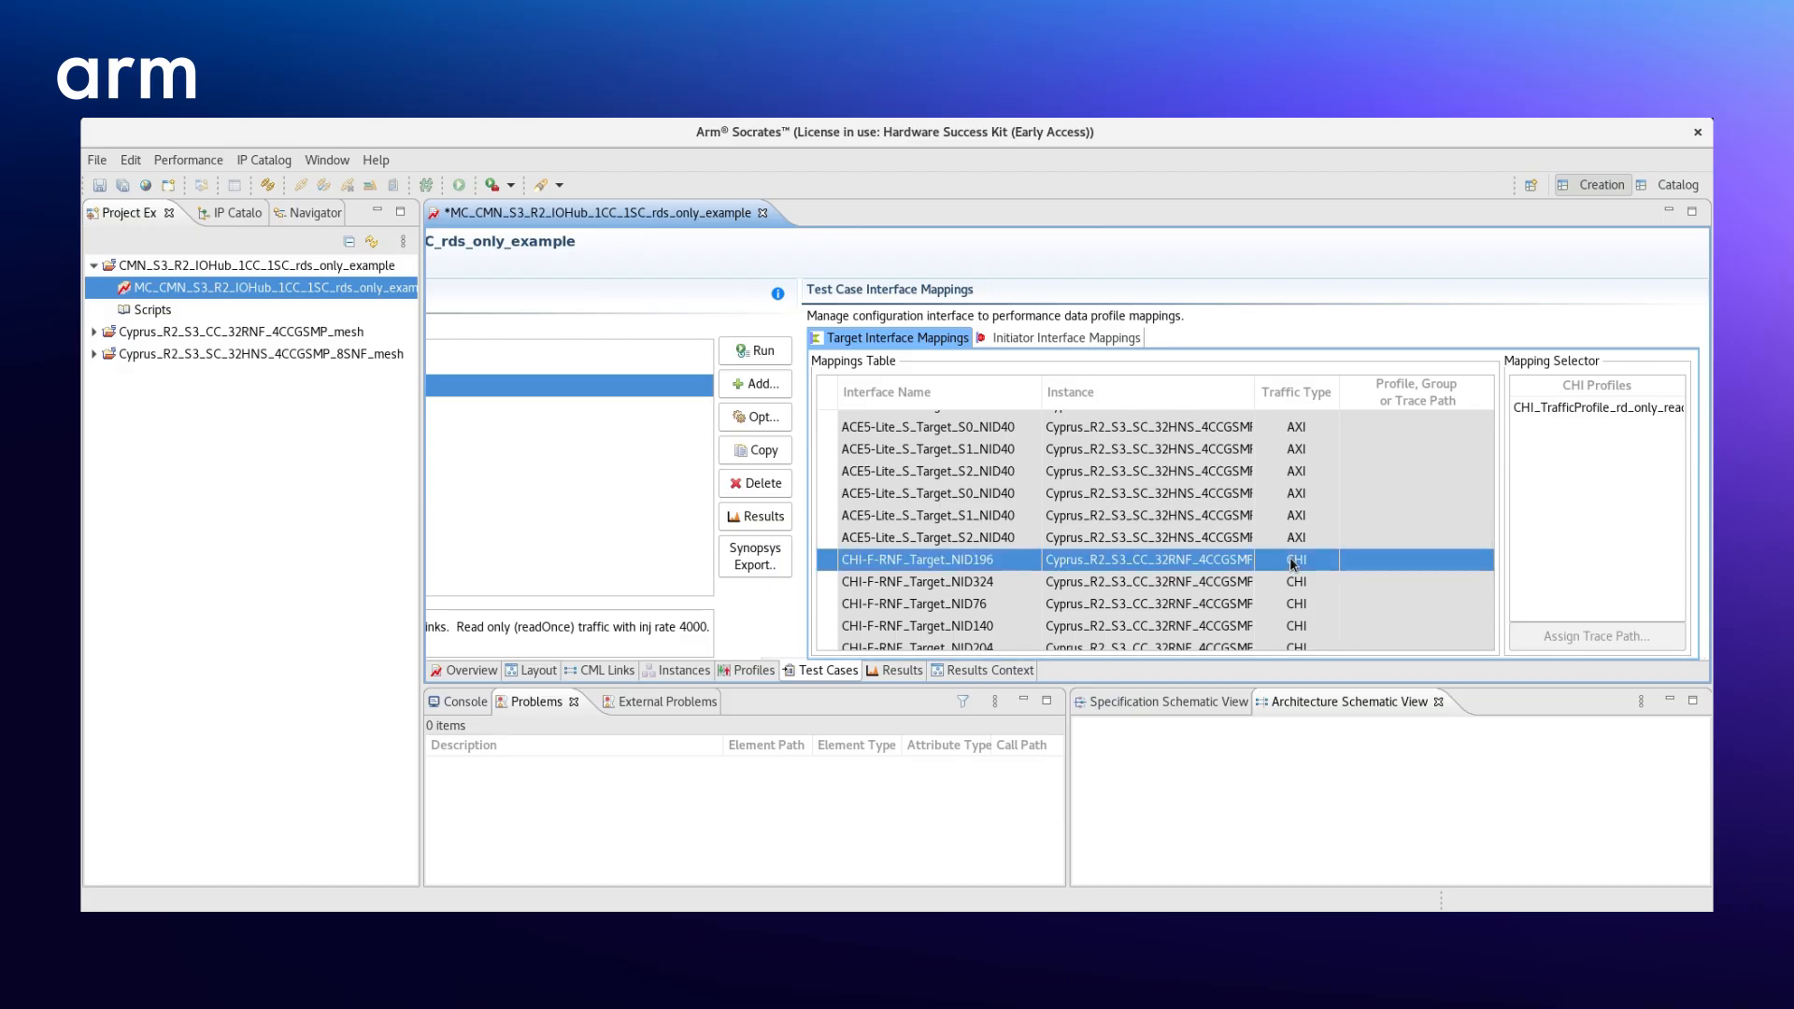
key("shift+Down")
key("shift+Down")
key("shift+Down")
key("shift+Down")
key("shift+Down")
key("shift+Down")
key("shift+Down")
key("shift+Down")
key("shift+Down")
key("shift+Down")
key("shift+Down")
key("shift+Down")
key("shift+Down")
key("shift+Down")
key("shift+Down")
key("shift+Down")
key("shift+Down")
key("shift+Down")
key("shift+Down")
key("shift+Down")
key("shift+Down")
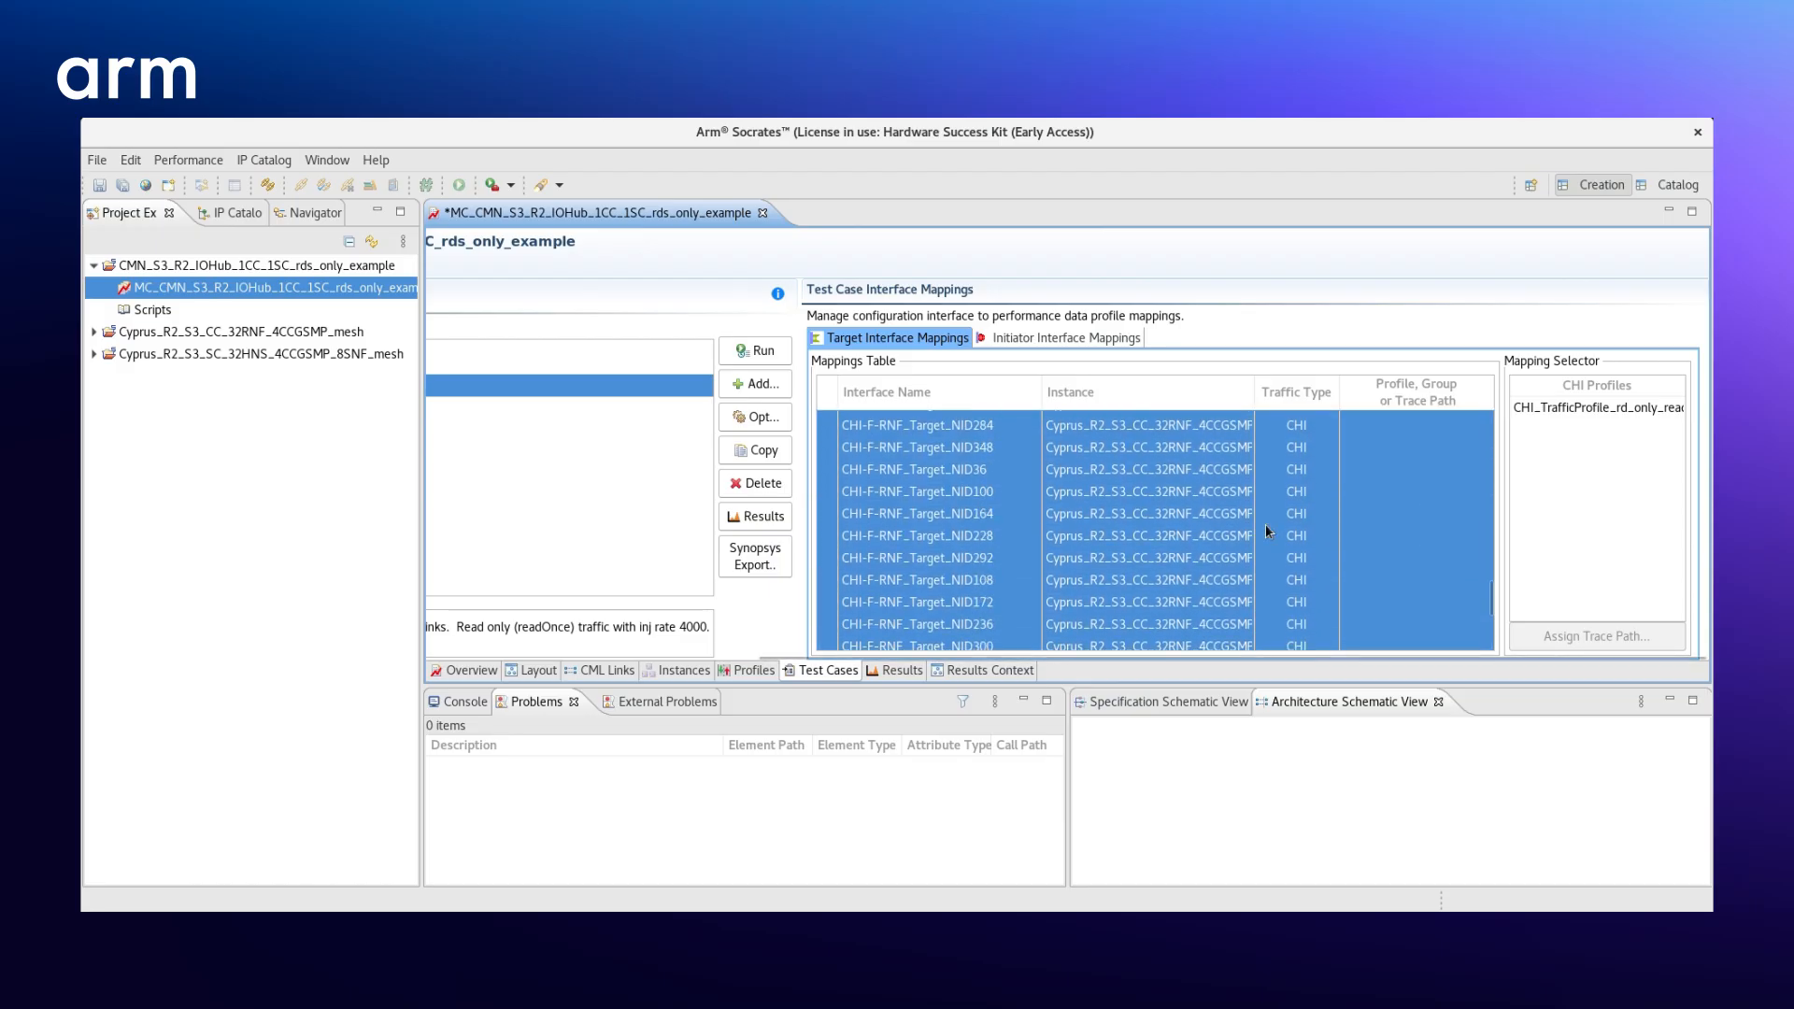
key("shift+Up")
key("shift+Up")
key("shift+Up")
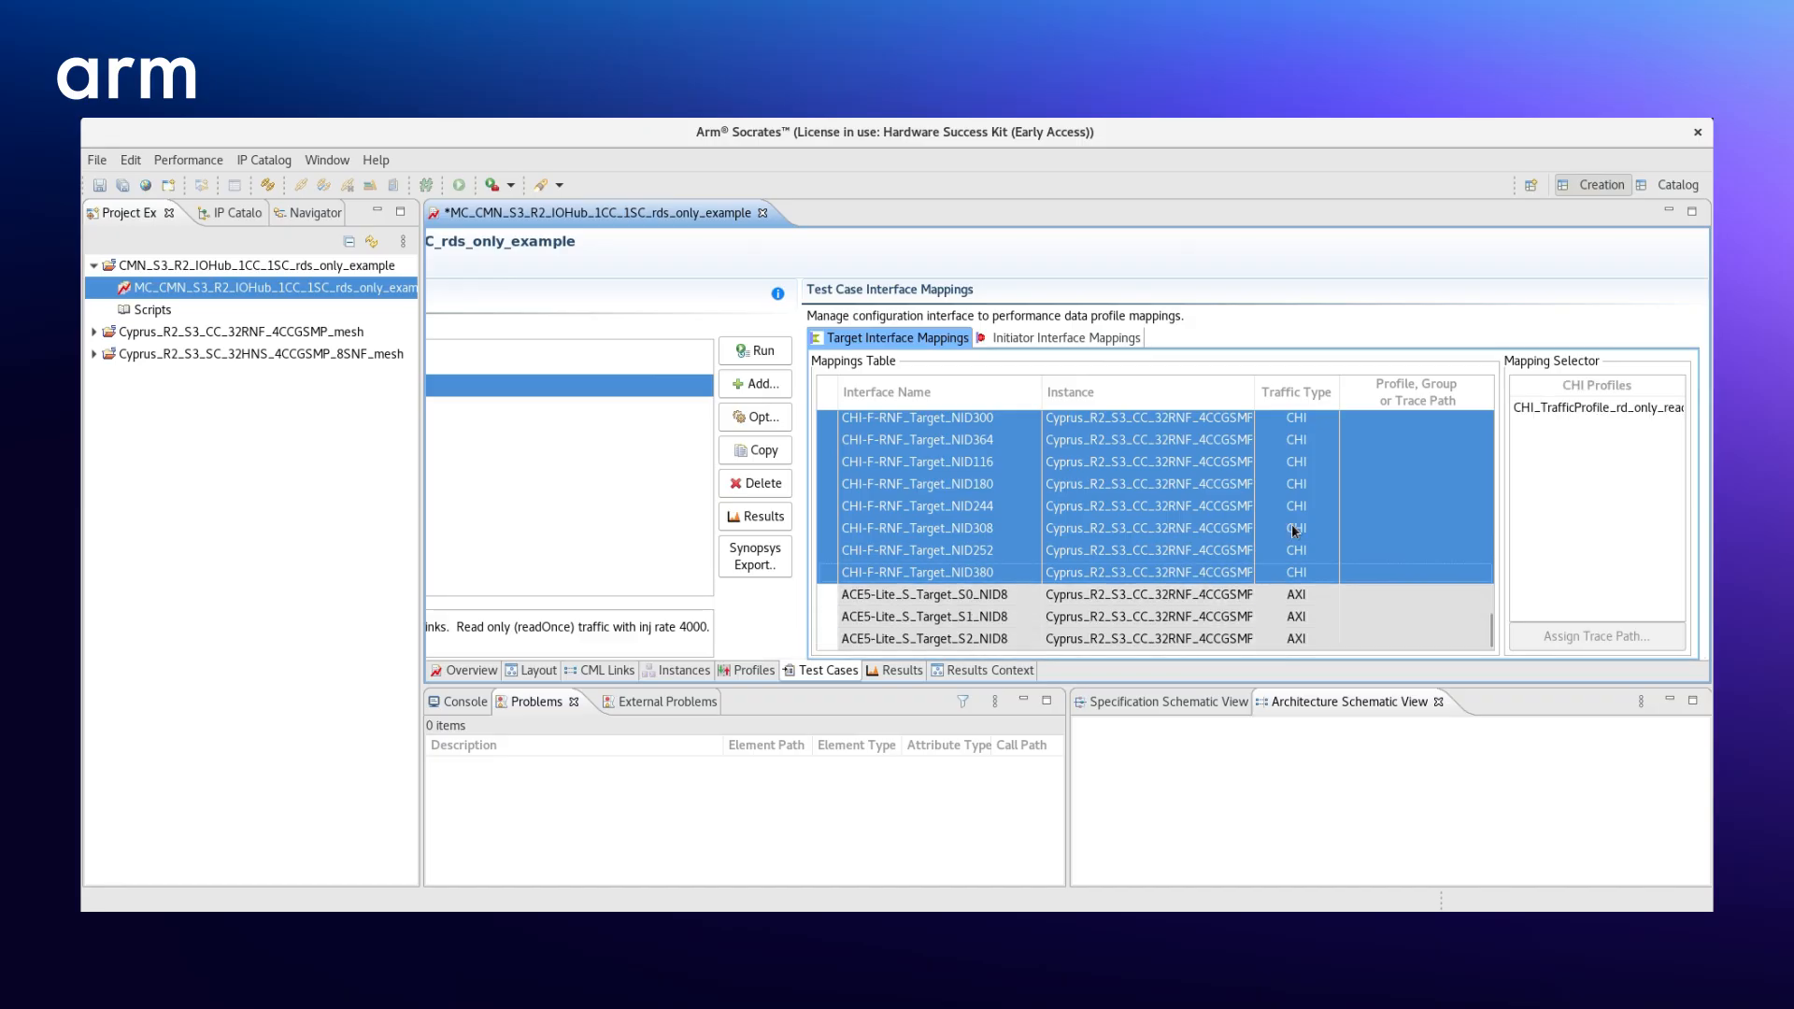
left_click(1545, 408)
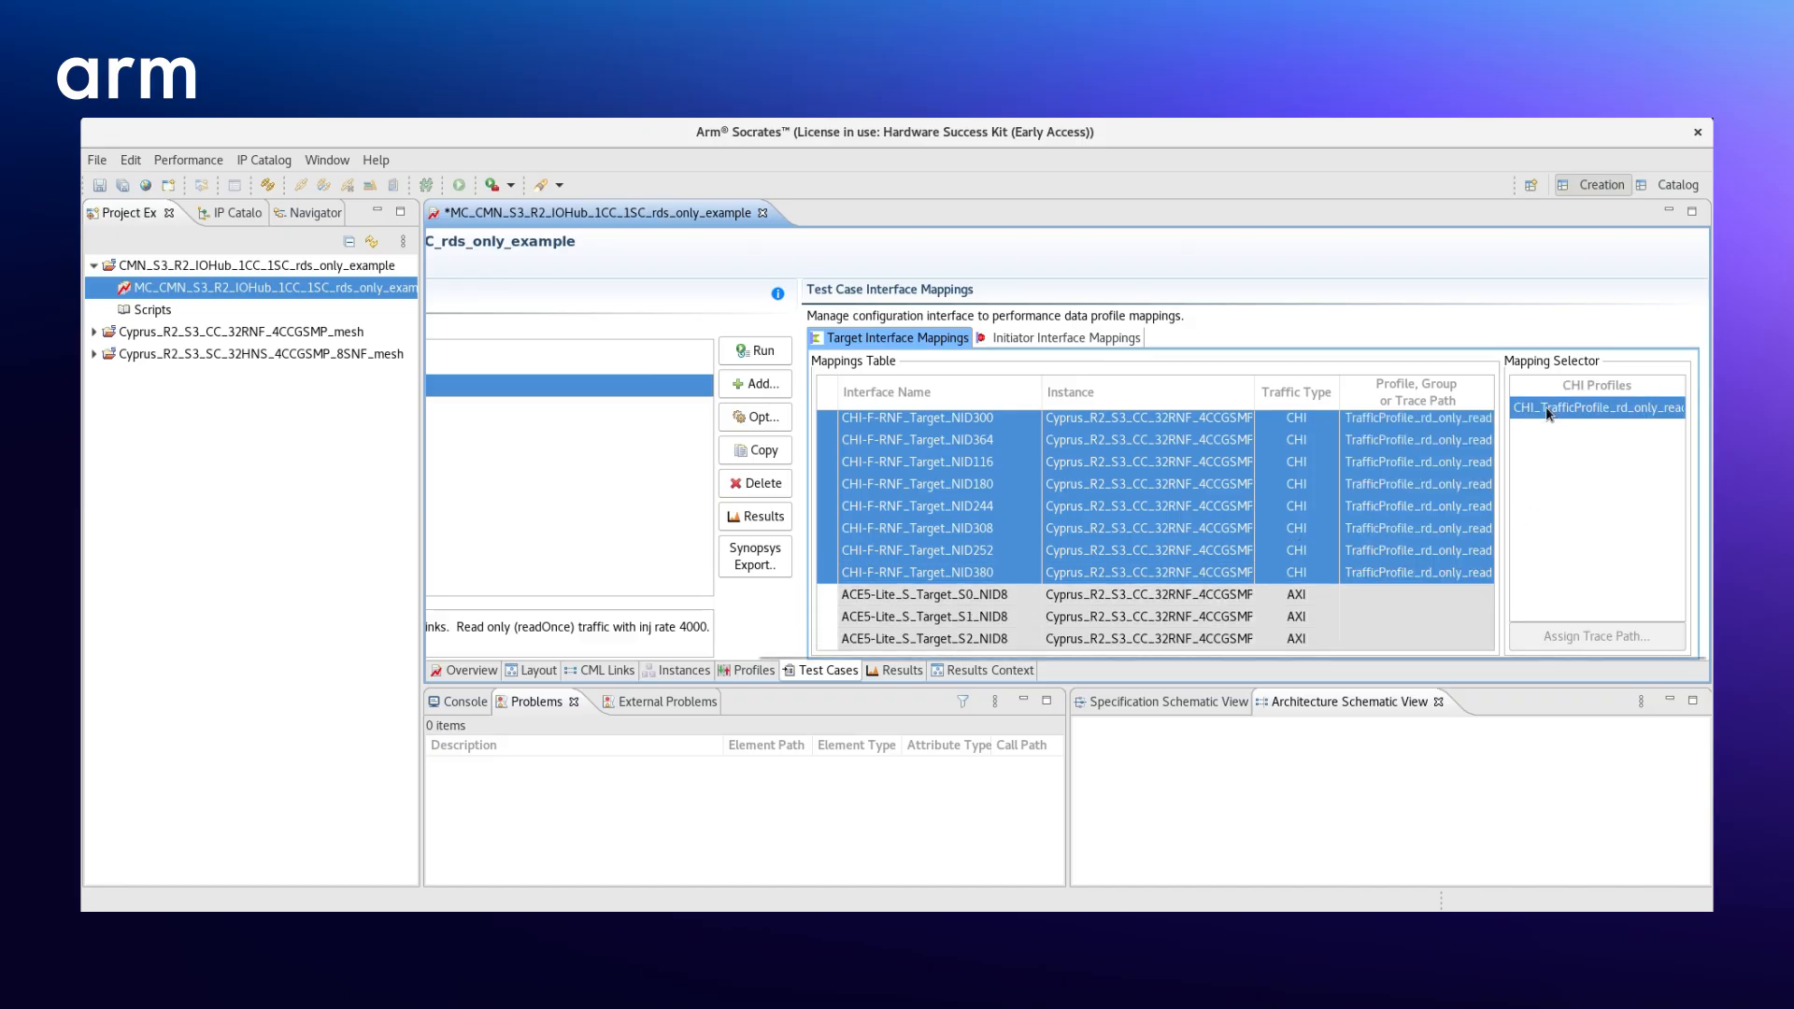
left_click(1381, 604)
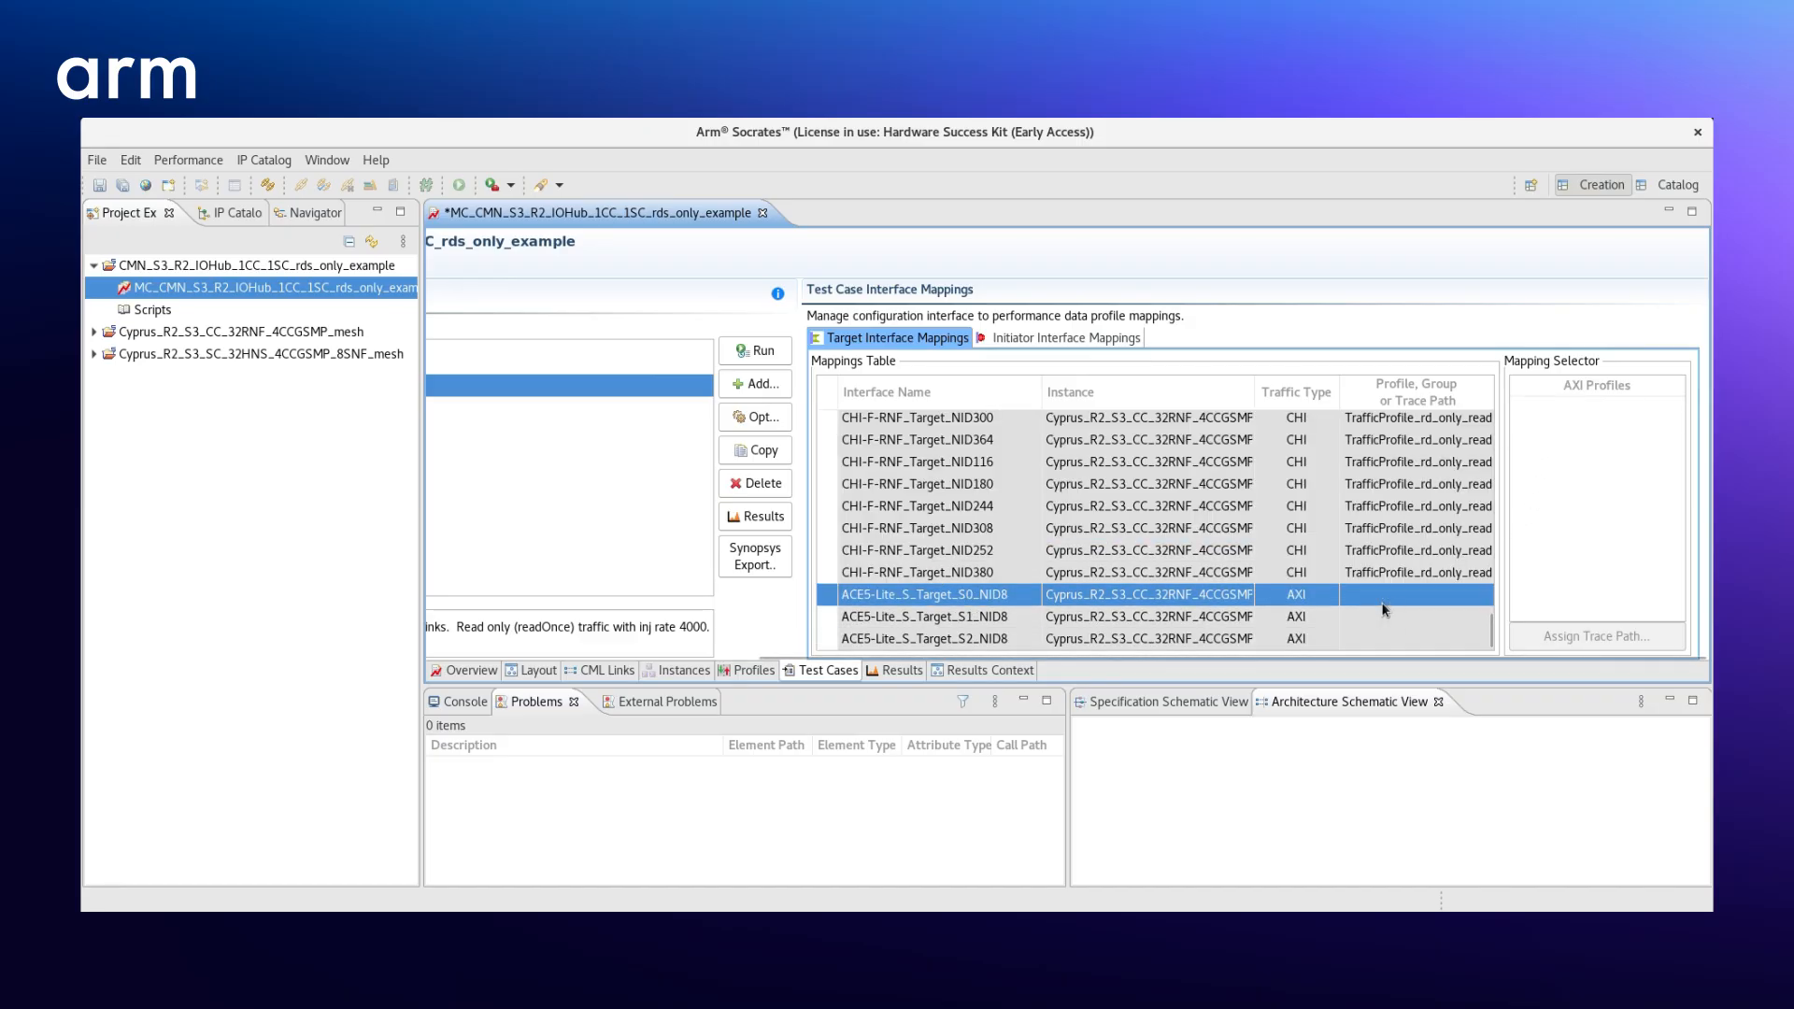
scroll(1377, 597, "up", 5)
scroll(1373, 595, "down", 5)
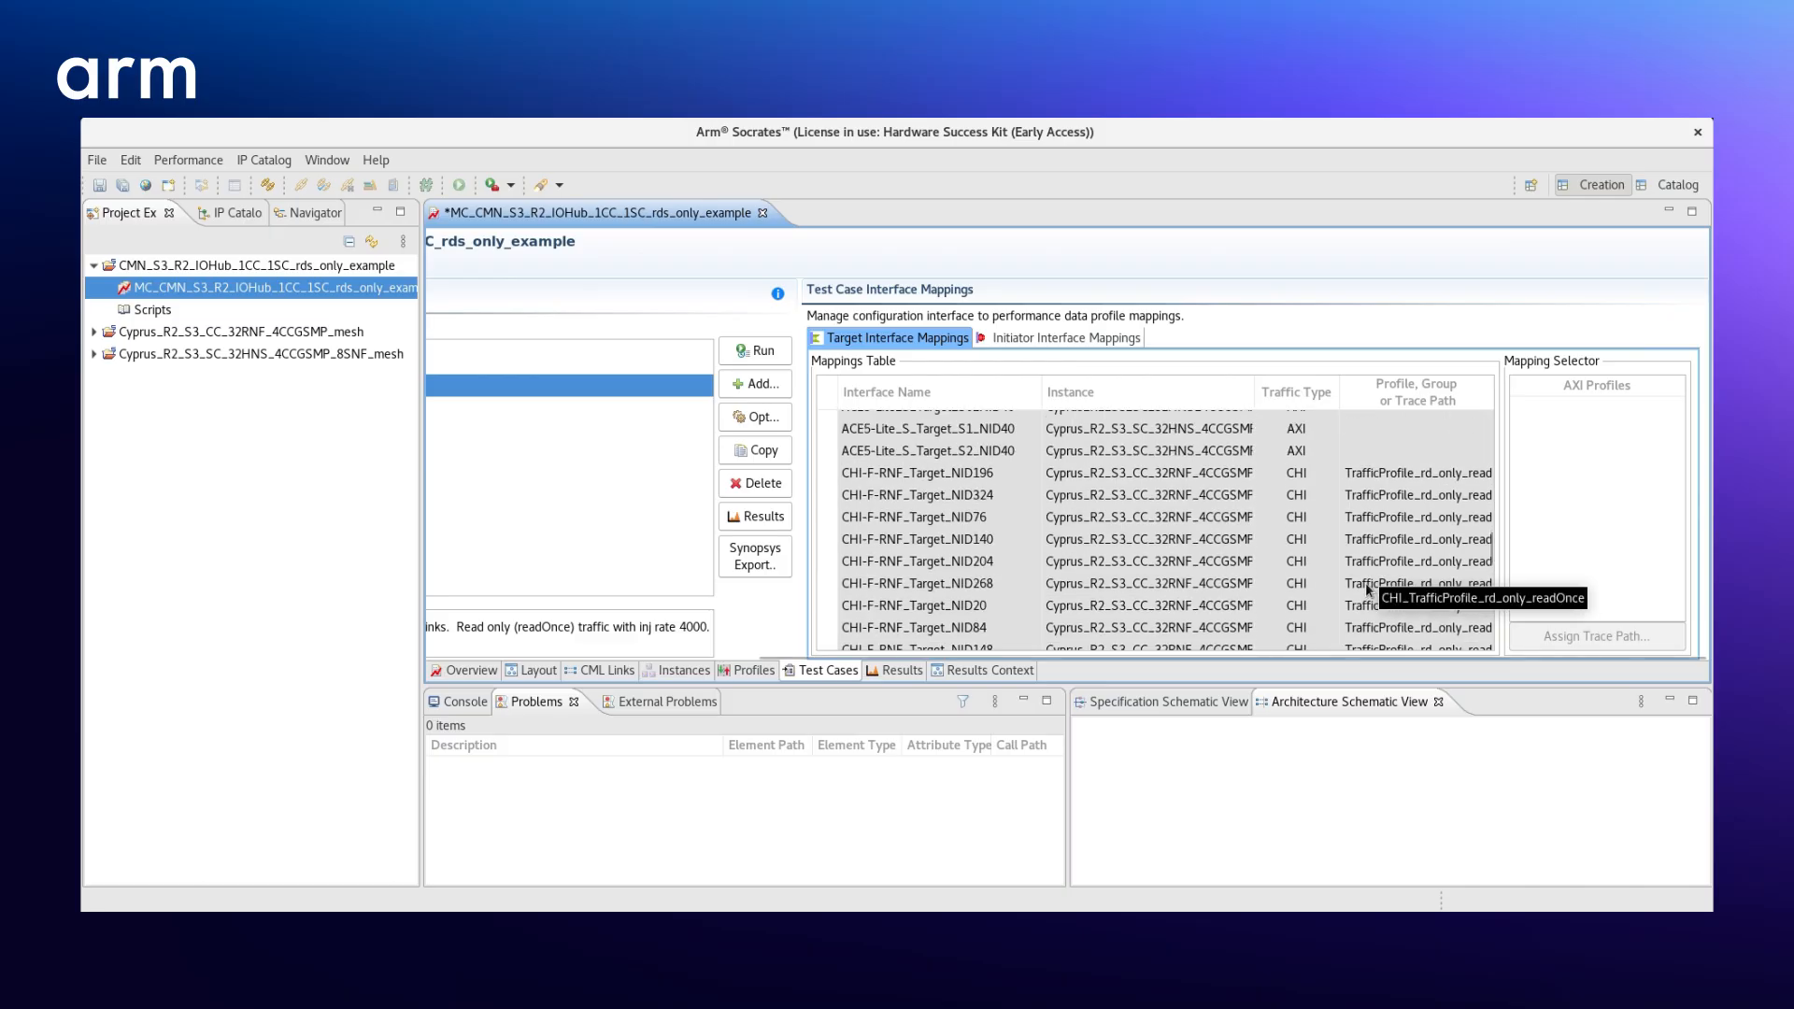
scroll(1365, 581, "up", 8)
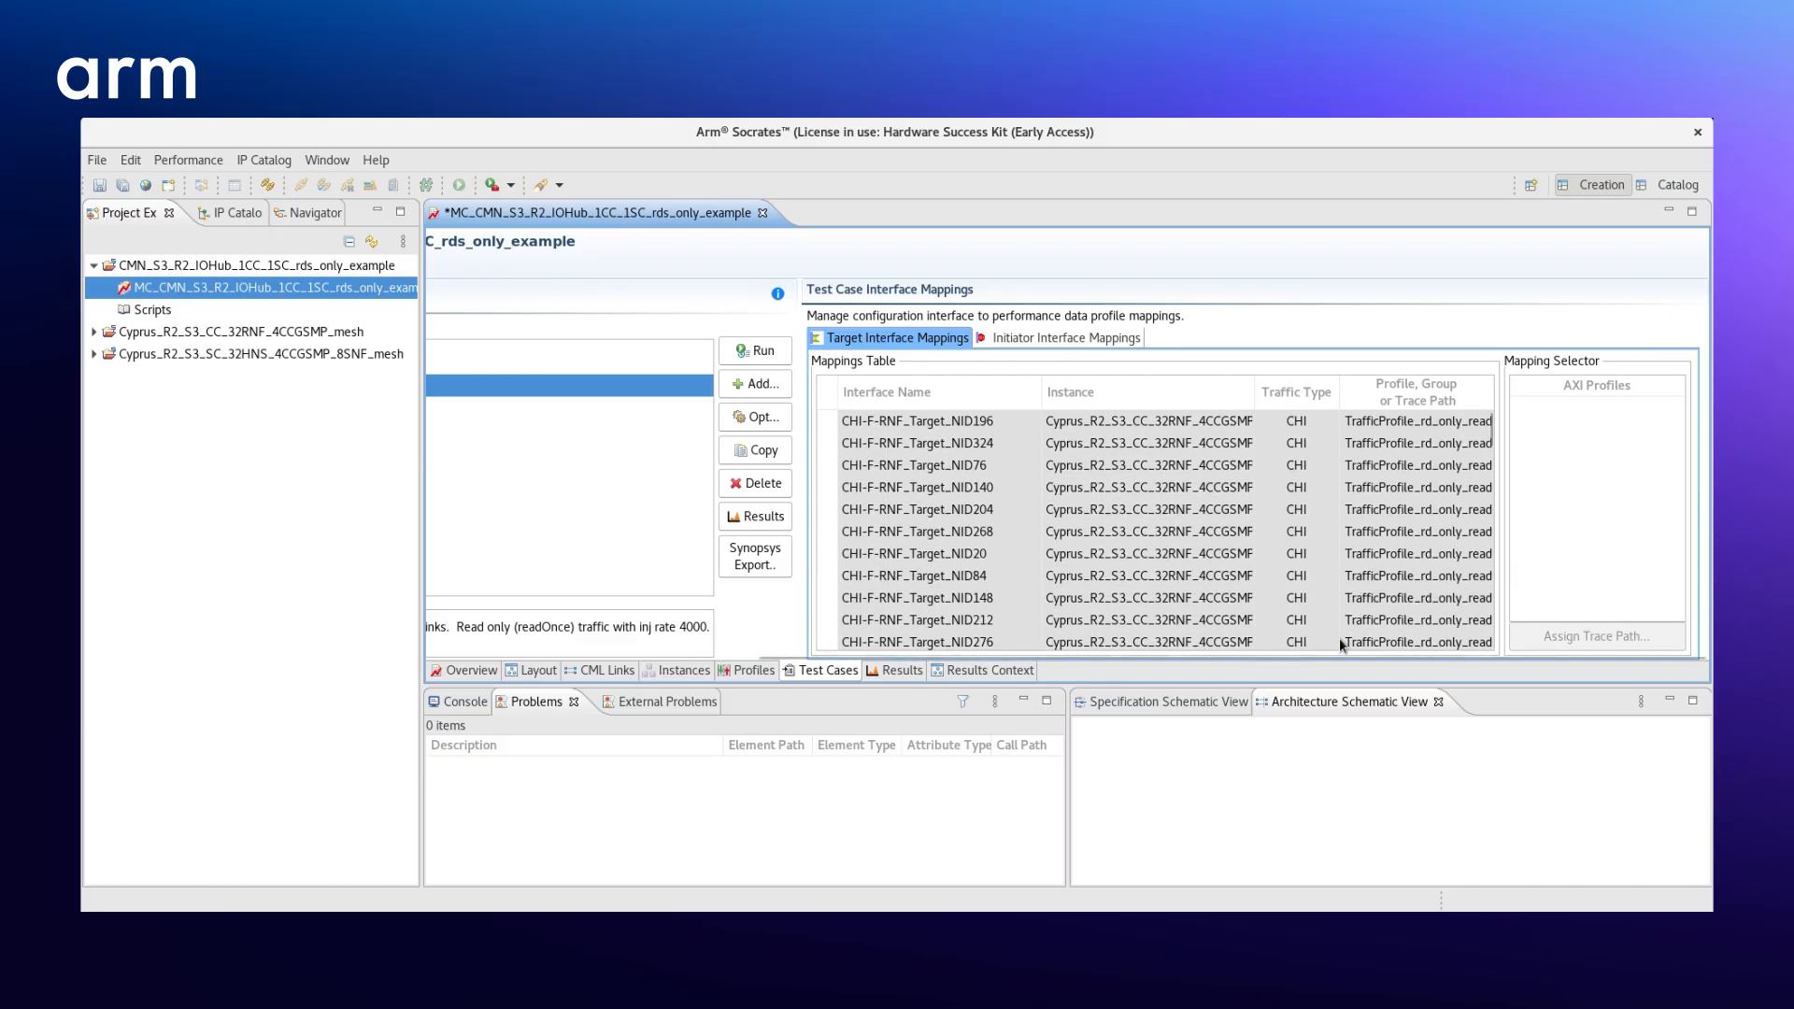
- Run the TestCase_coh_rd_only_readOnce test case, saving the performance data to disk
left_click_drag(1331, 658, 953, 701)
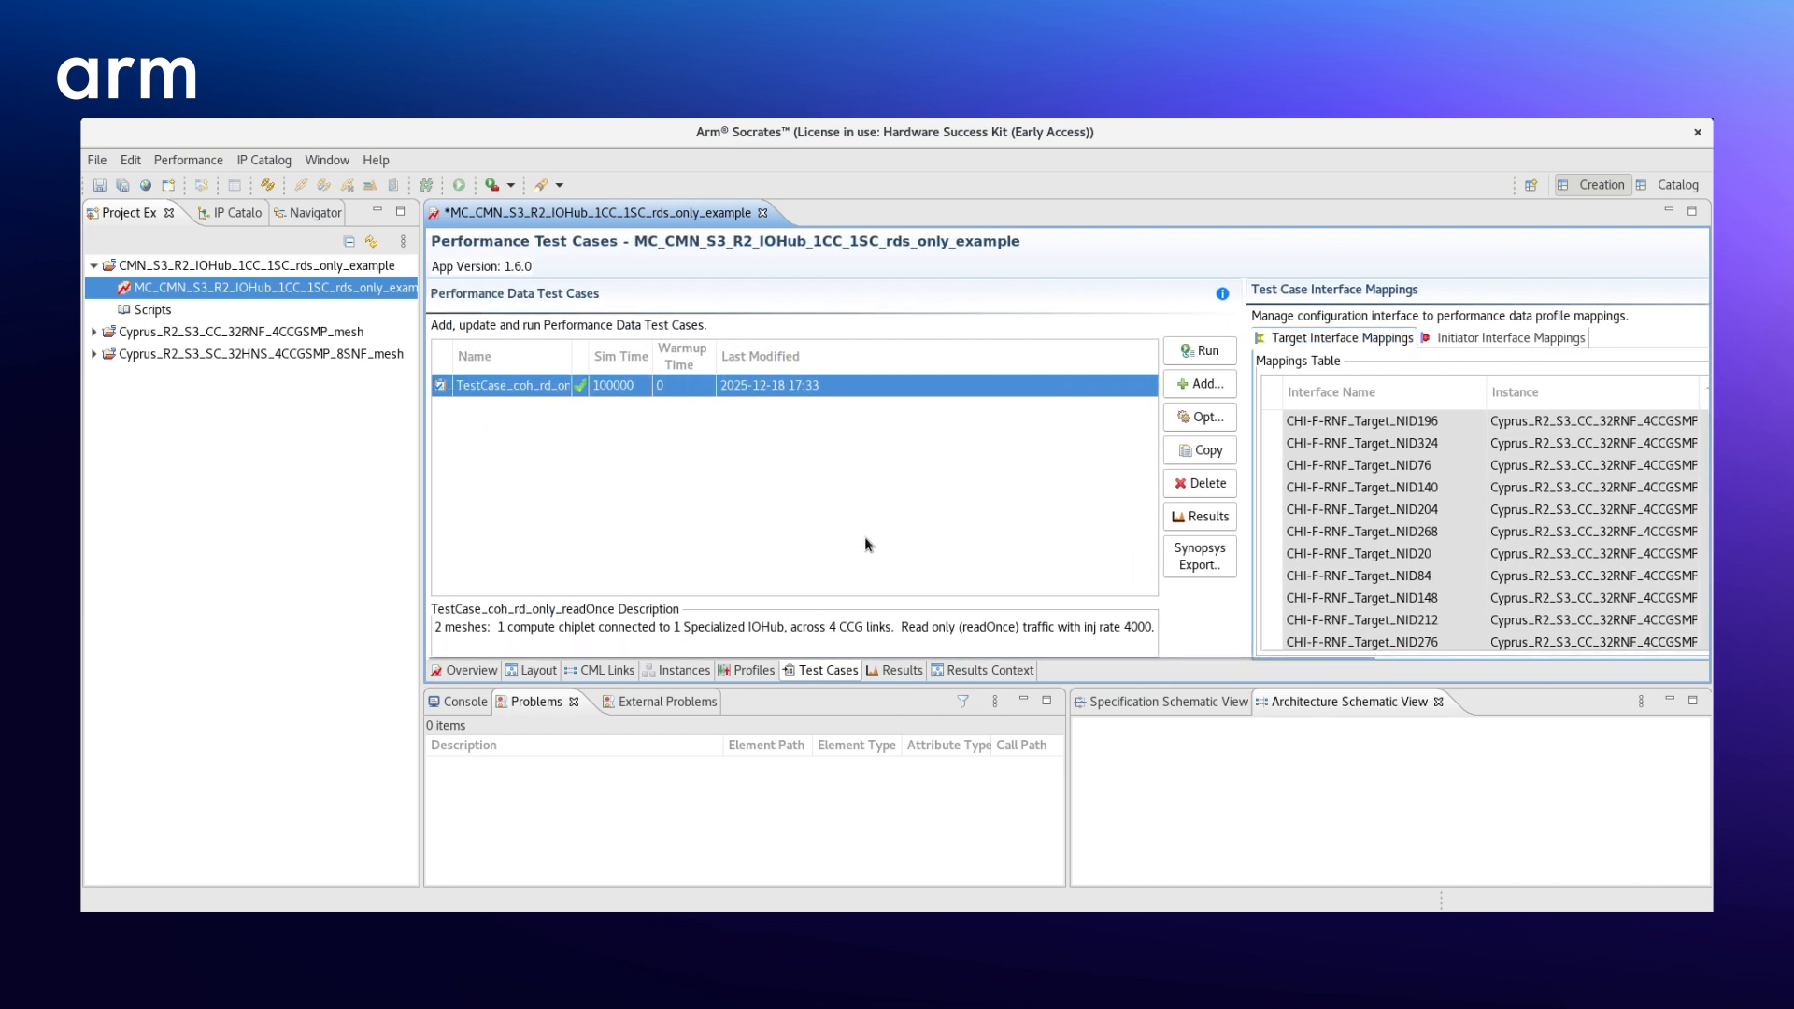
left_click(1185, 354)
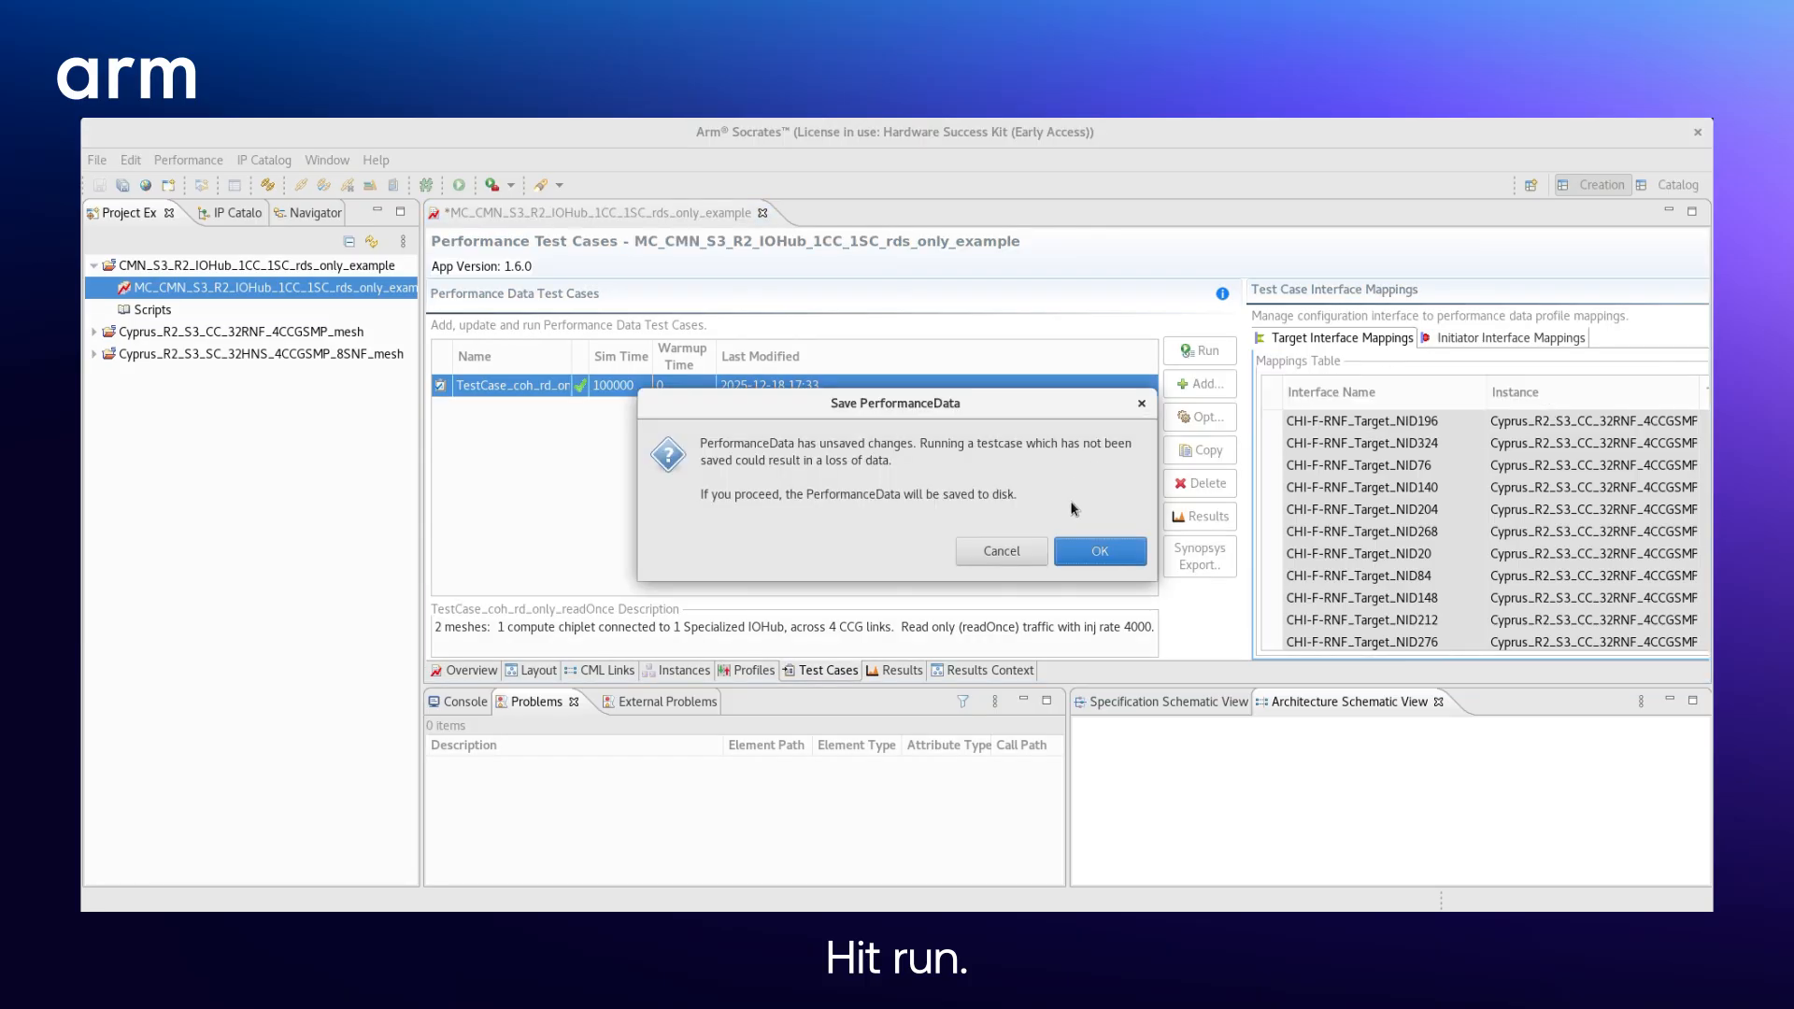
left_click(1101, 553)
left_click(1084, 558)
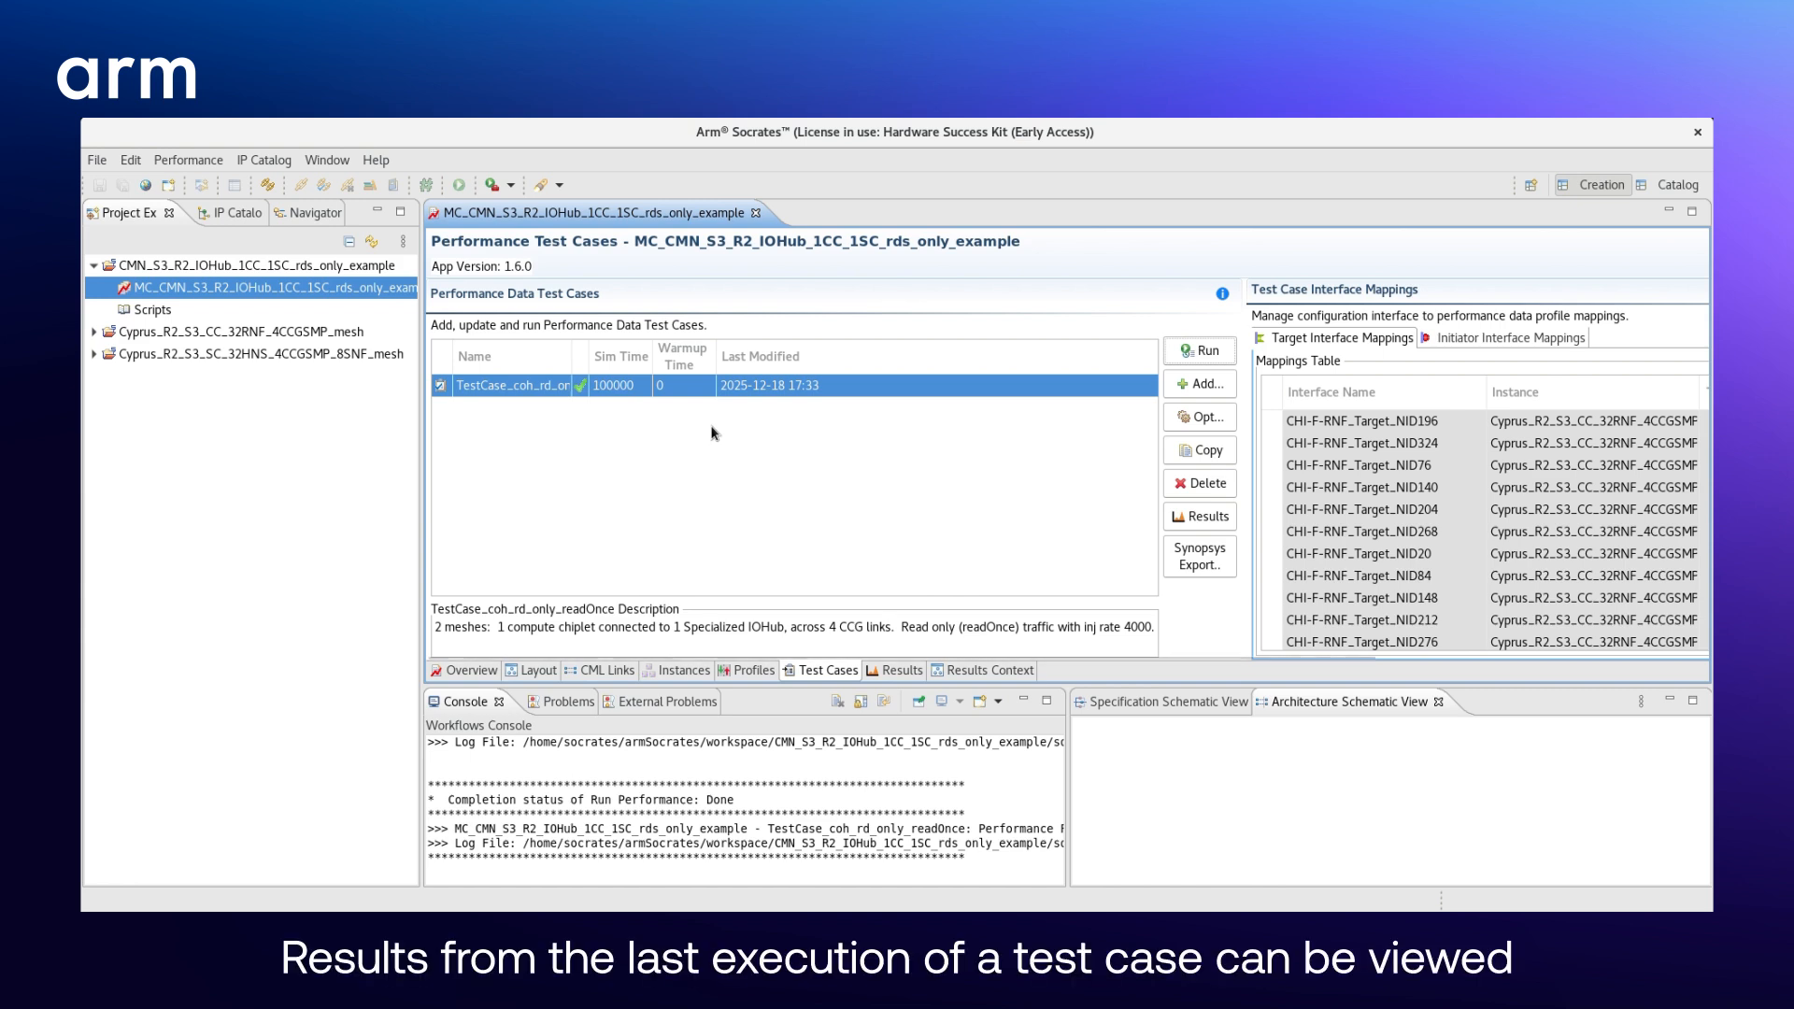
- Load the performance results of TestCase_coh_rd_only_readOnce and widen the Stat Name and Instance columns of the results list
left_click(885, 669)
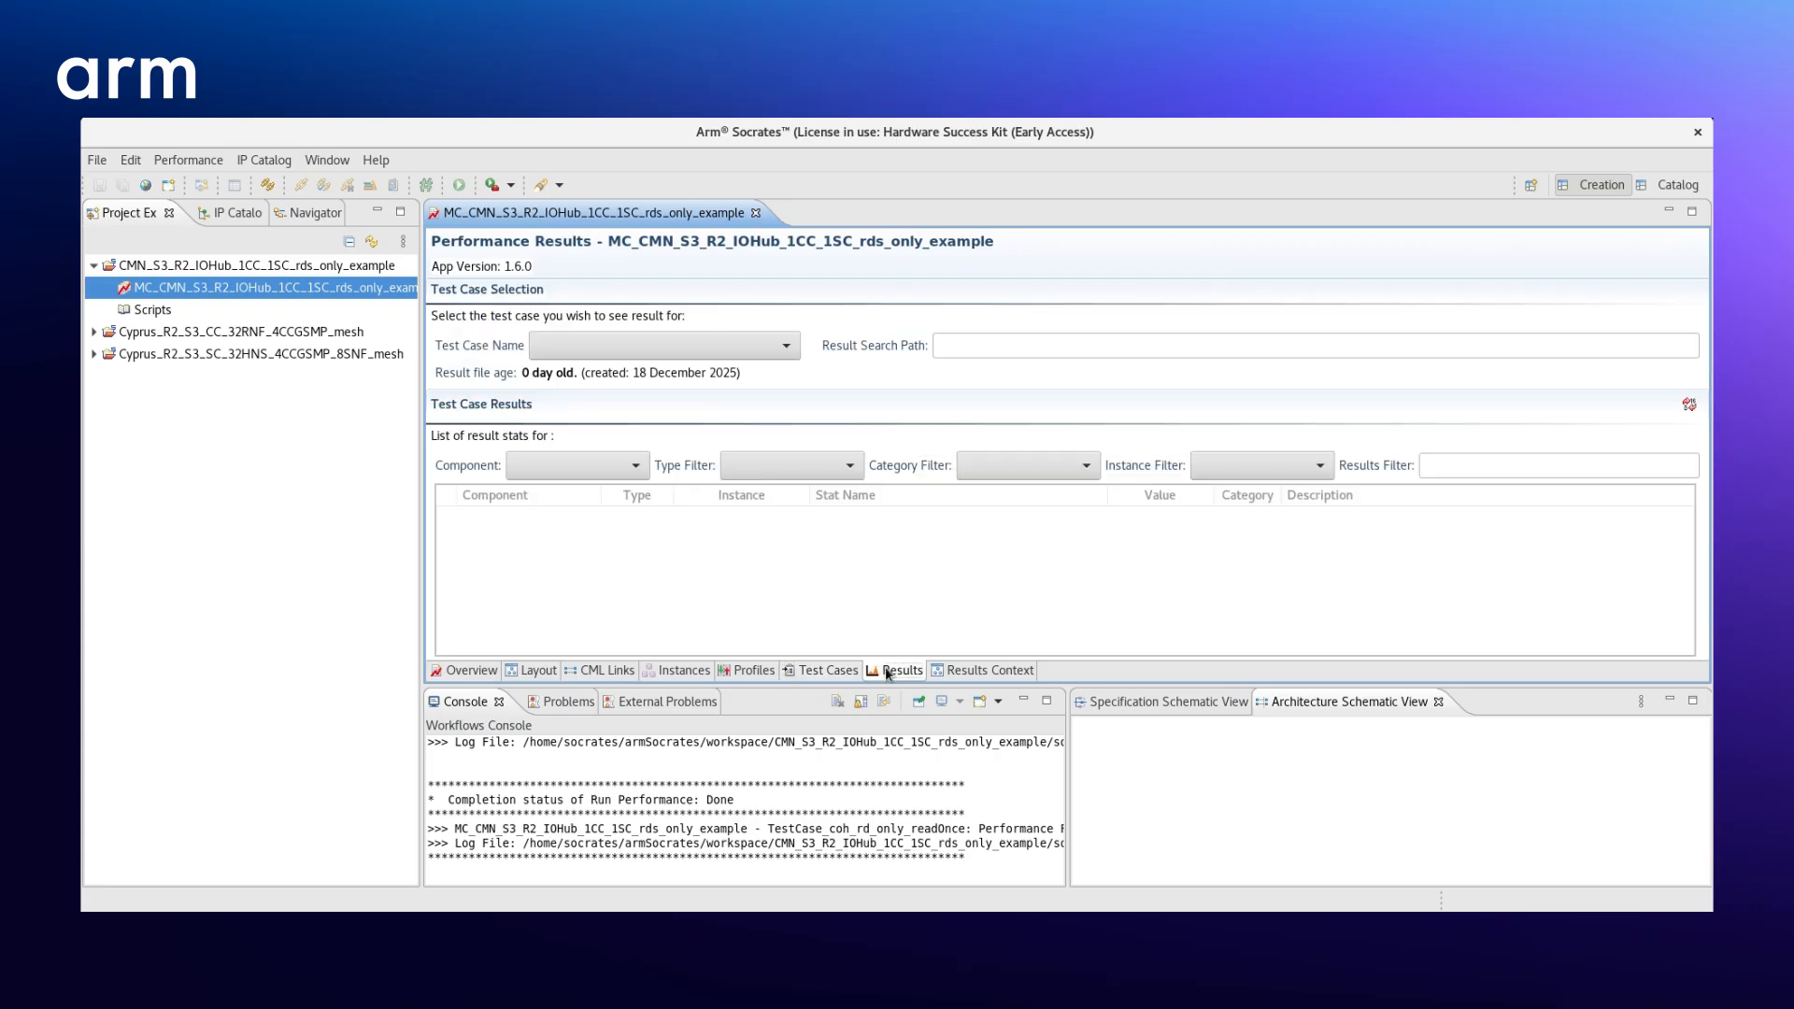
left_click(721, 336)
left_click(698, 370)
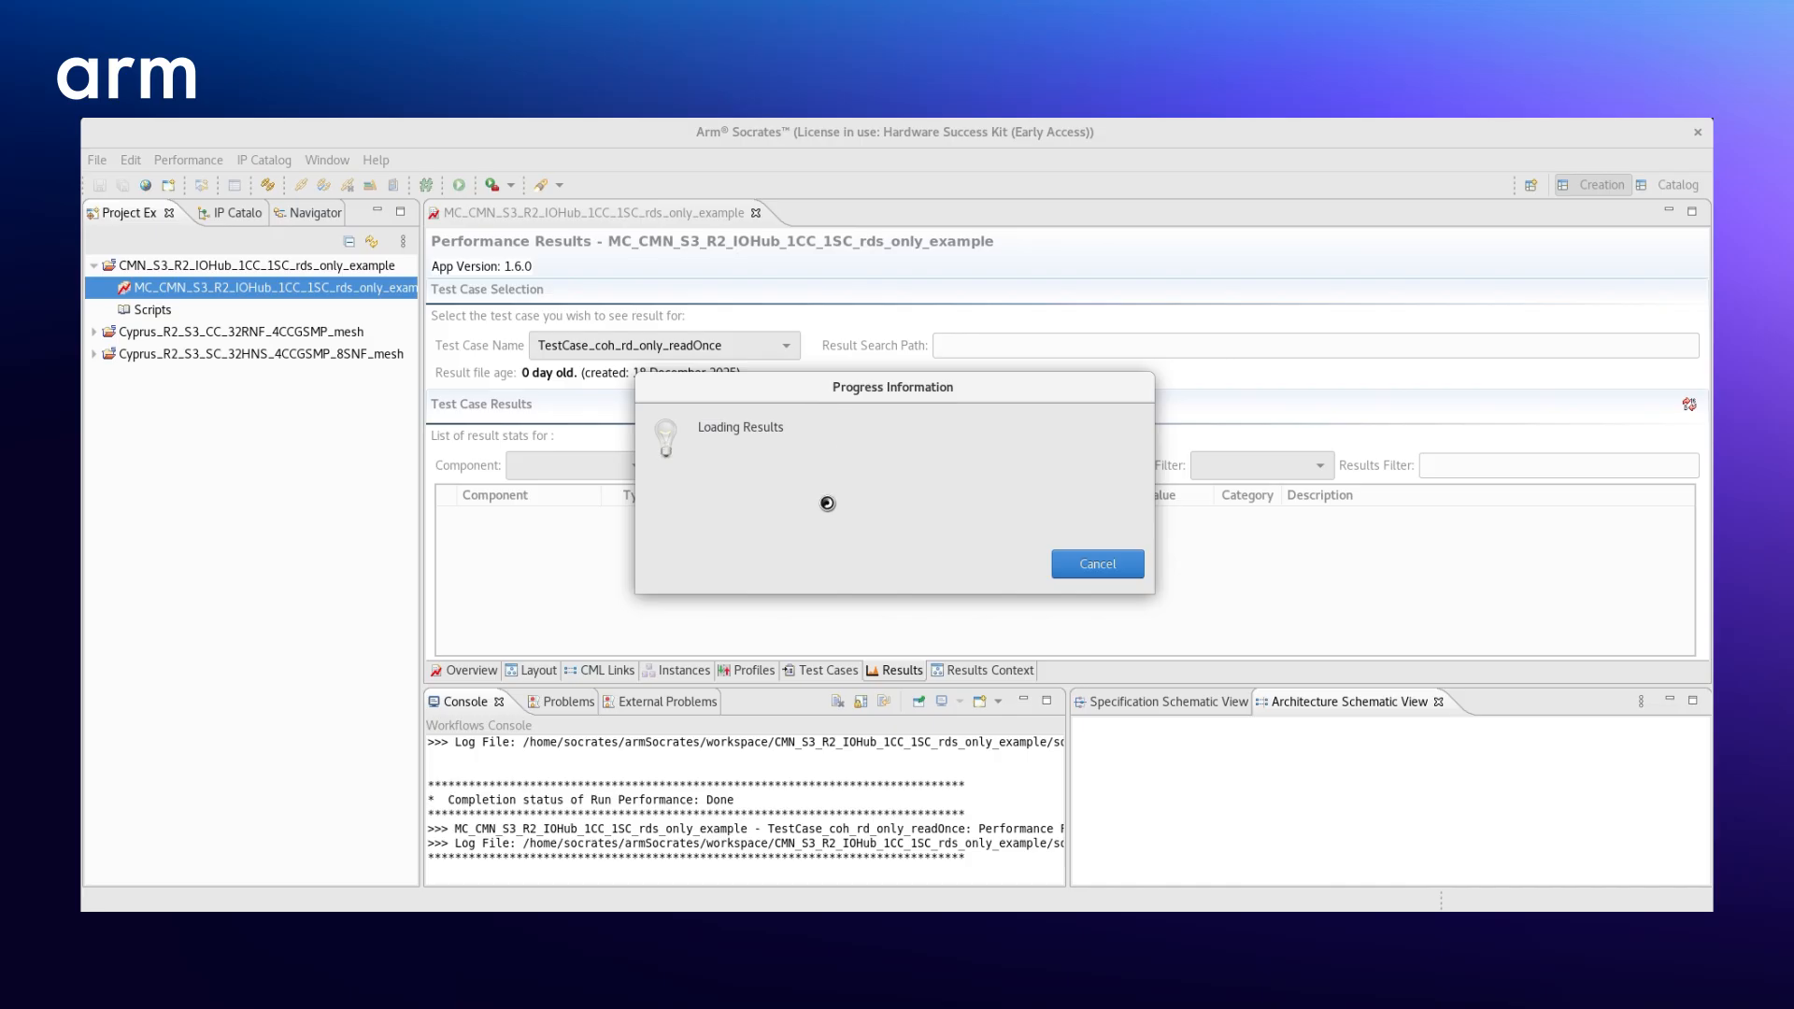
scroll(751, 556, "down", 1)
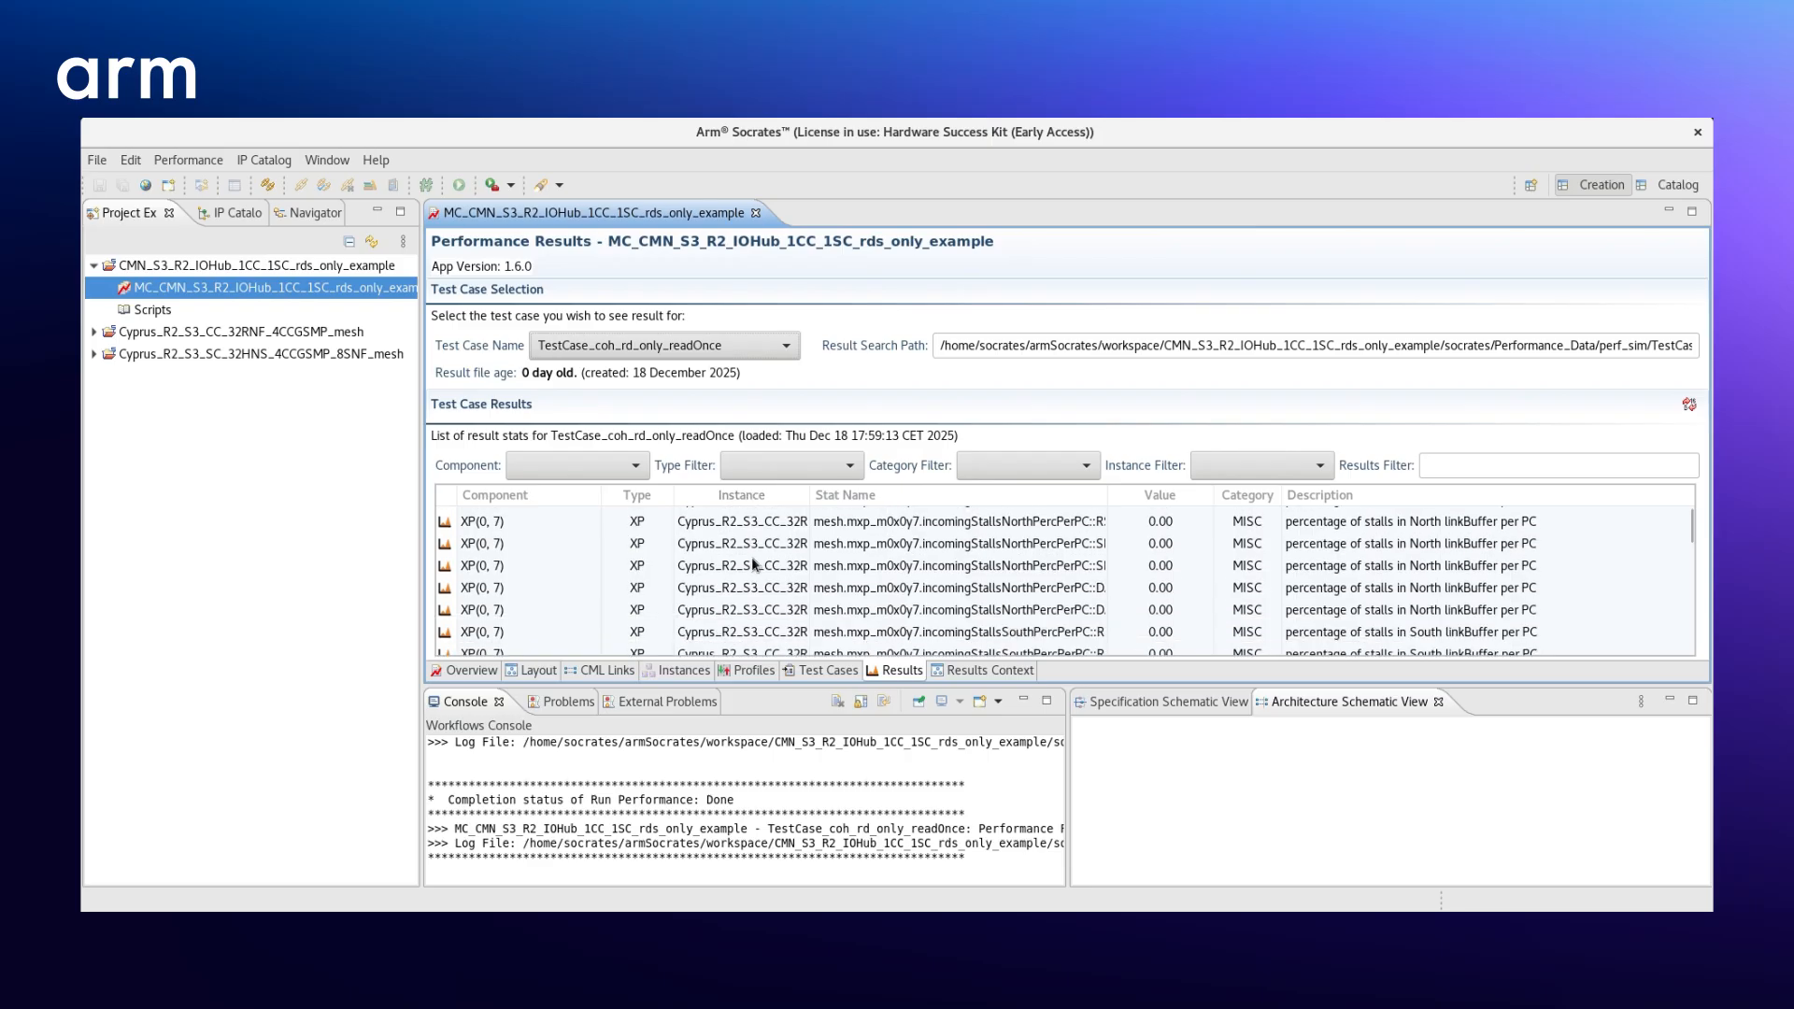
scroll(760, 553, "up", 1)
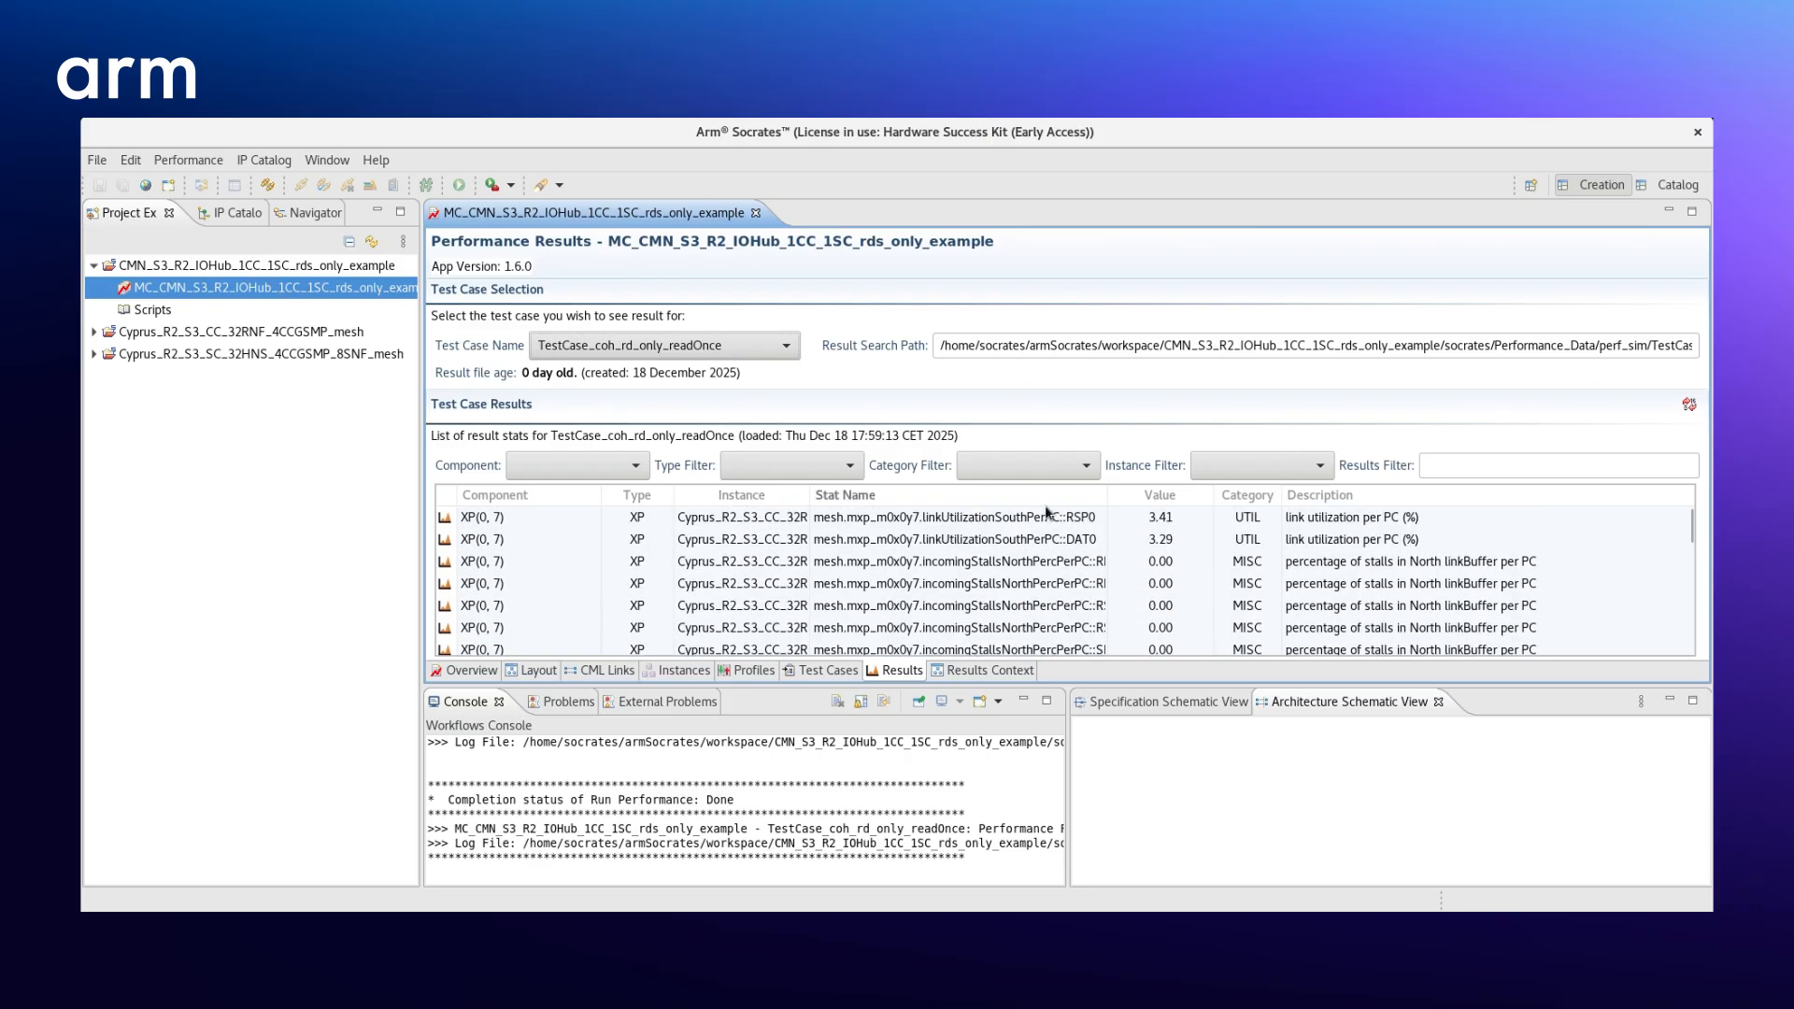
left_click_drag(1107, 494, 1249, 499)
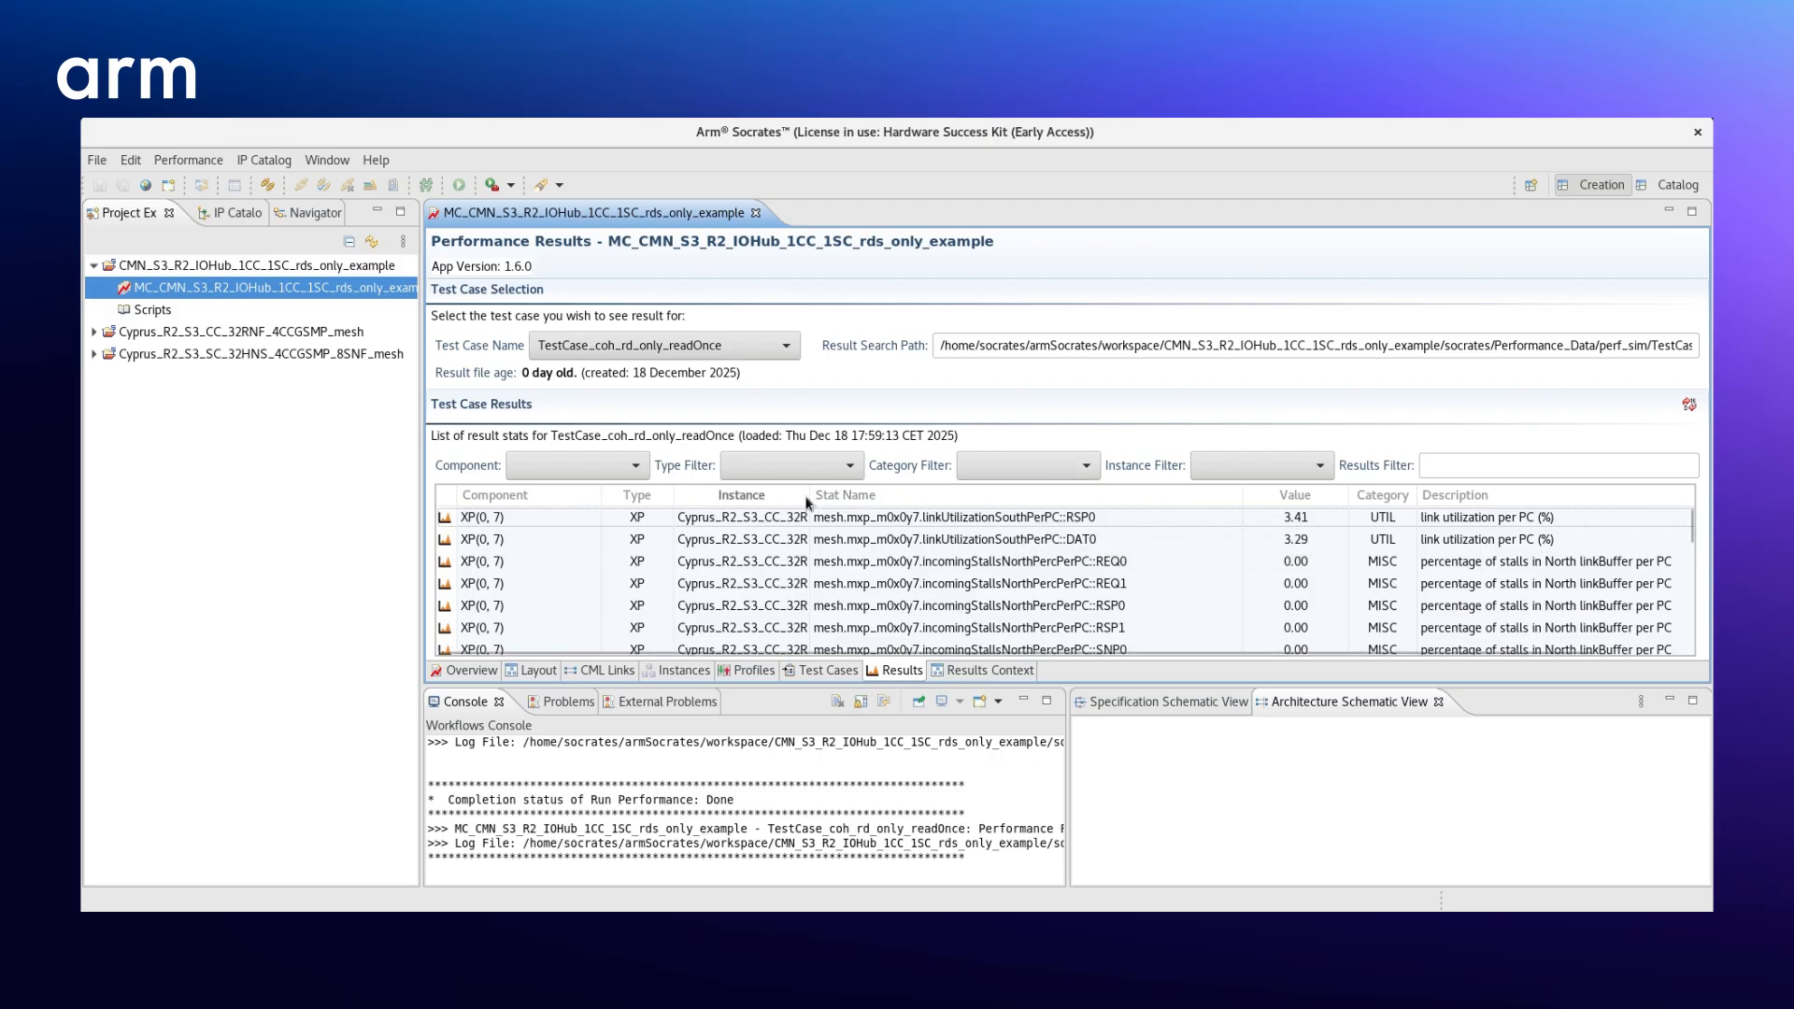
left_click_drag(808, 503, 1086, 508)
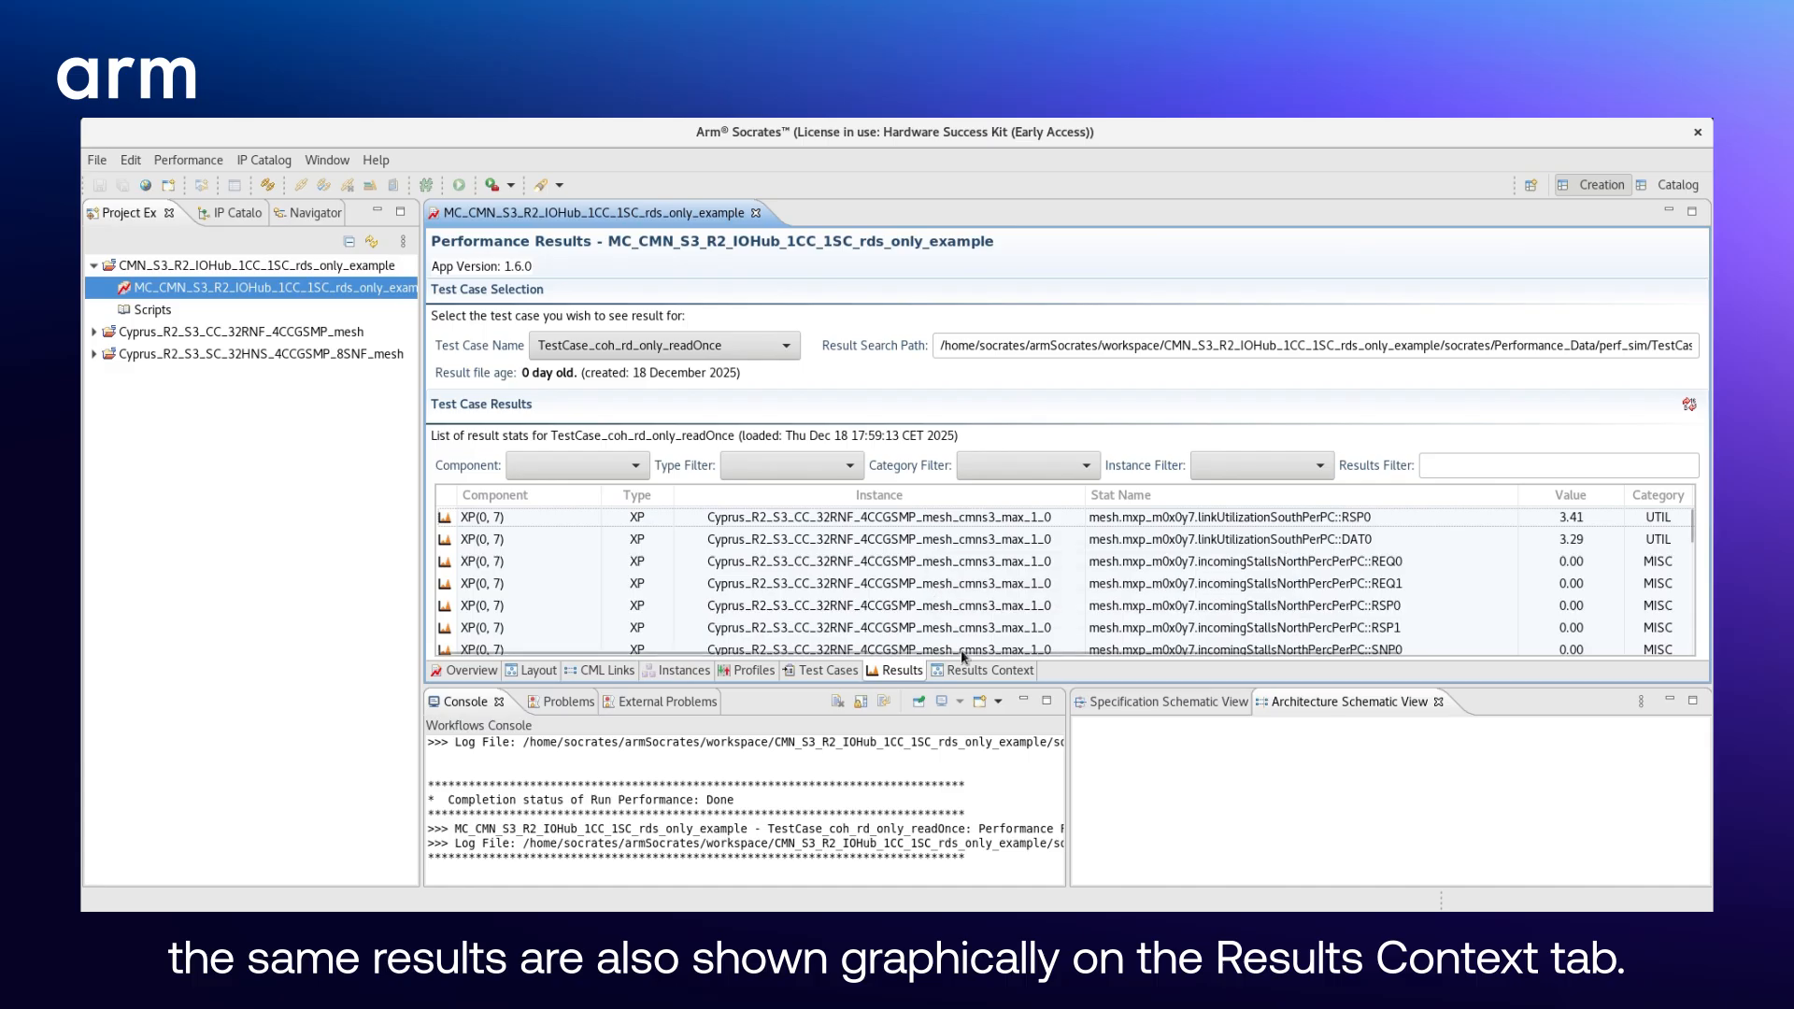
- Open the graphical results context and examine the readBandwidth values on the CC mesh components at 30% zoom
left_click(972, 669)
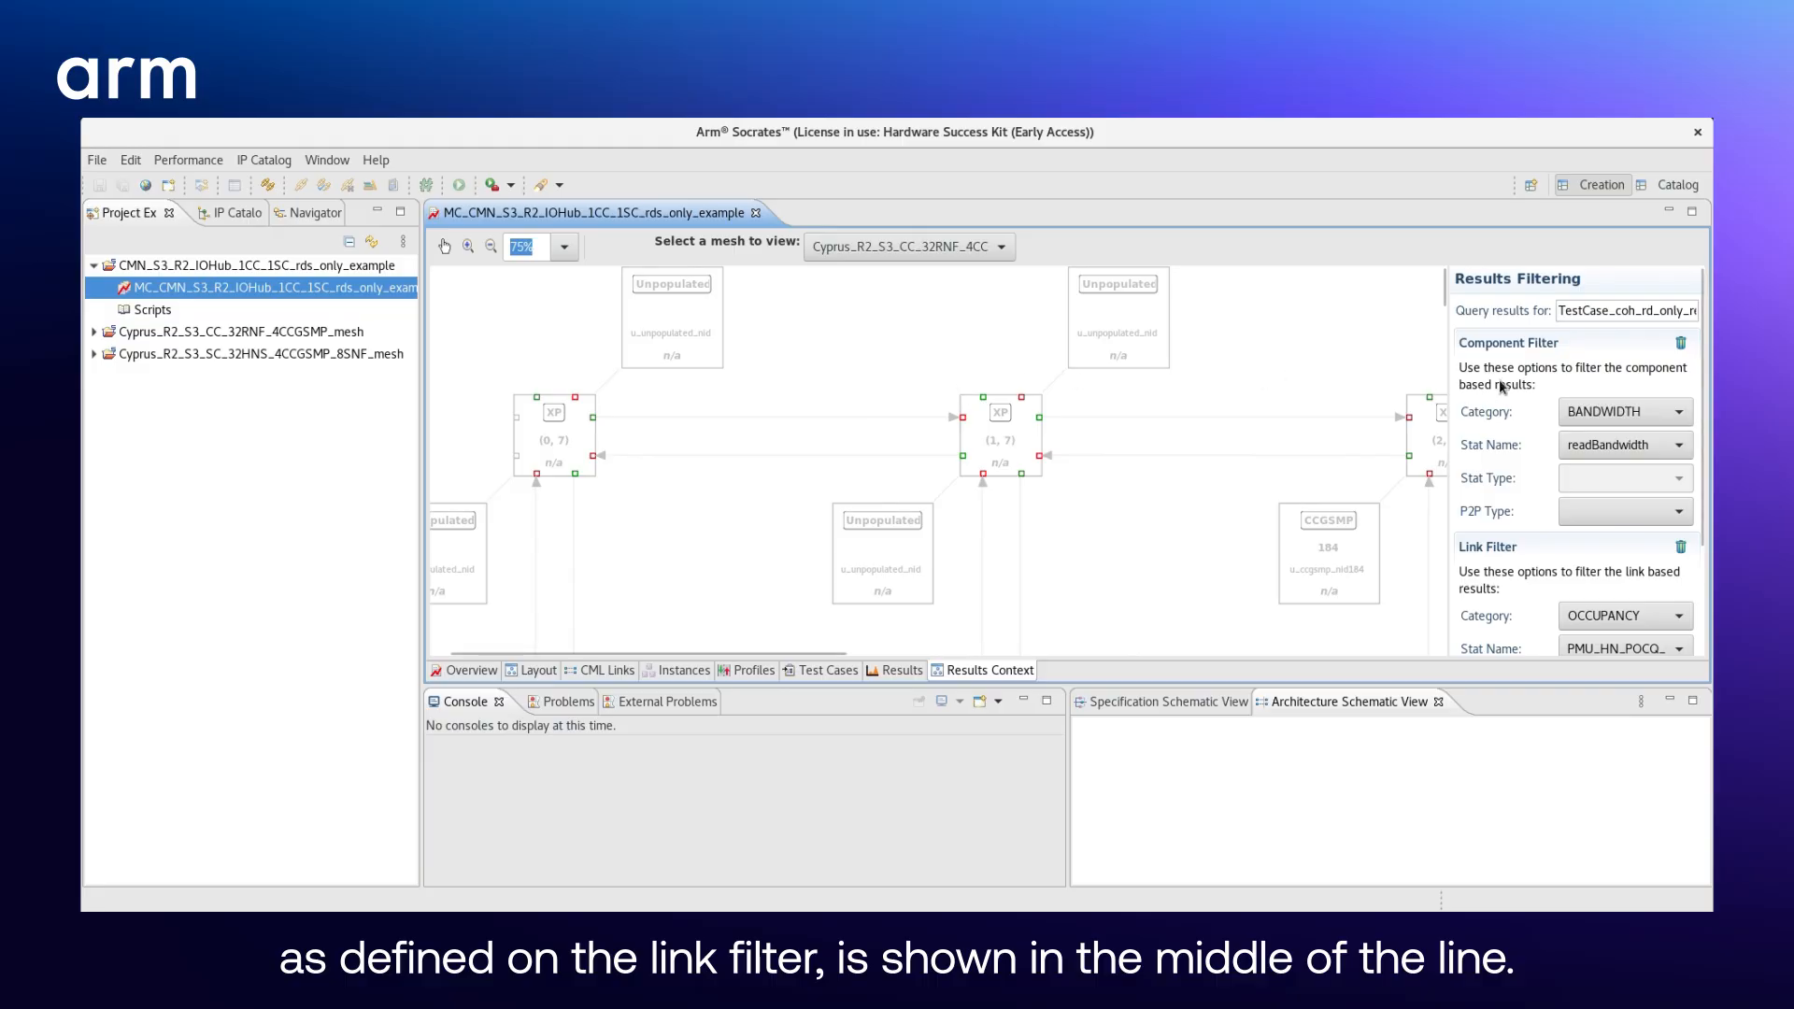
scroll(1311, 462, "down", 5)
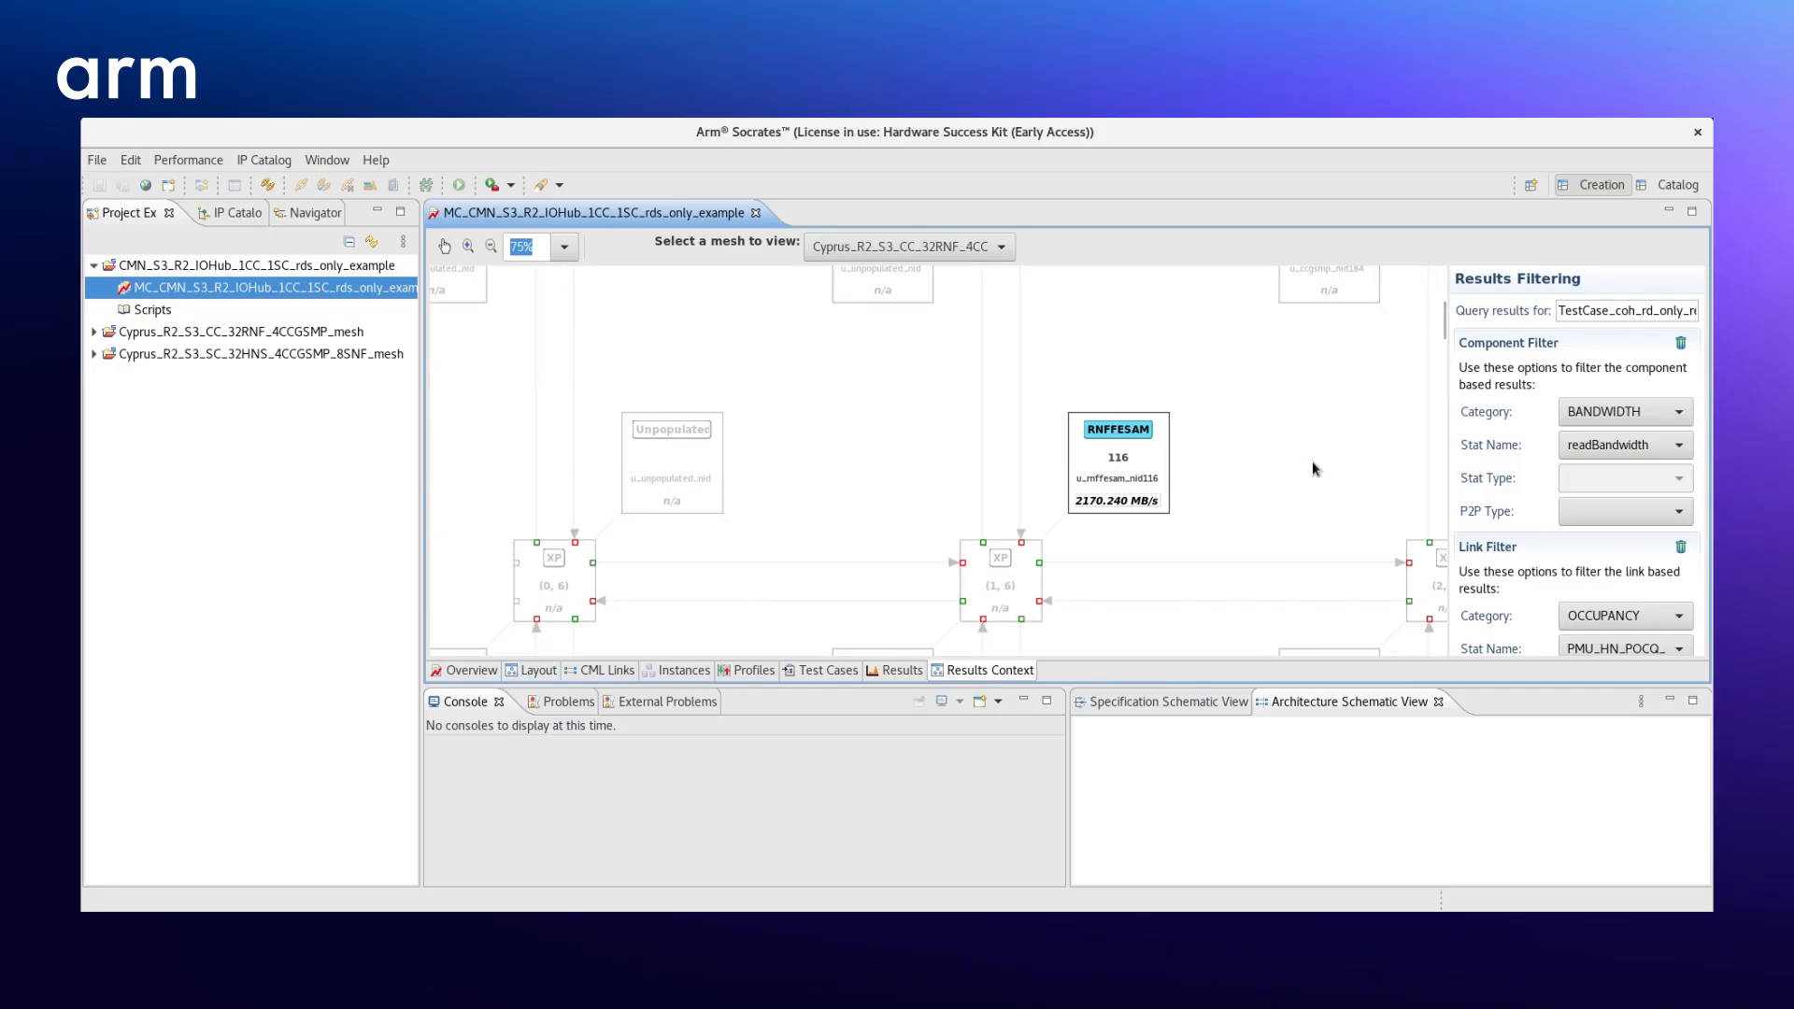
scroll(1312, 462, "down", 1)
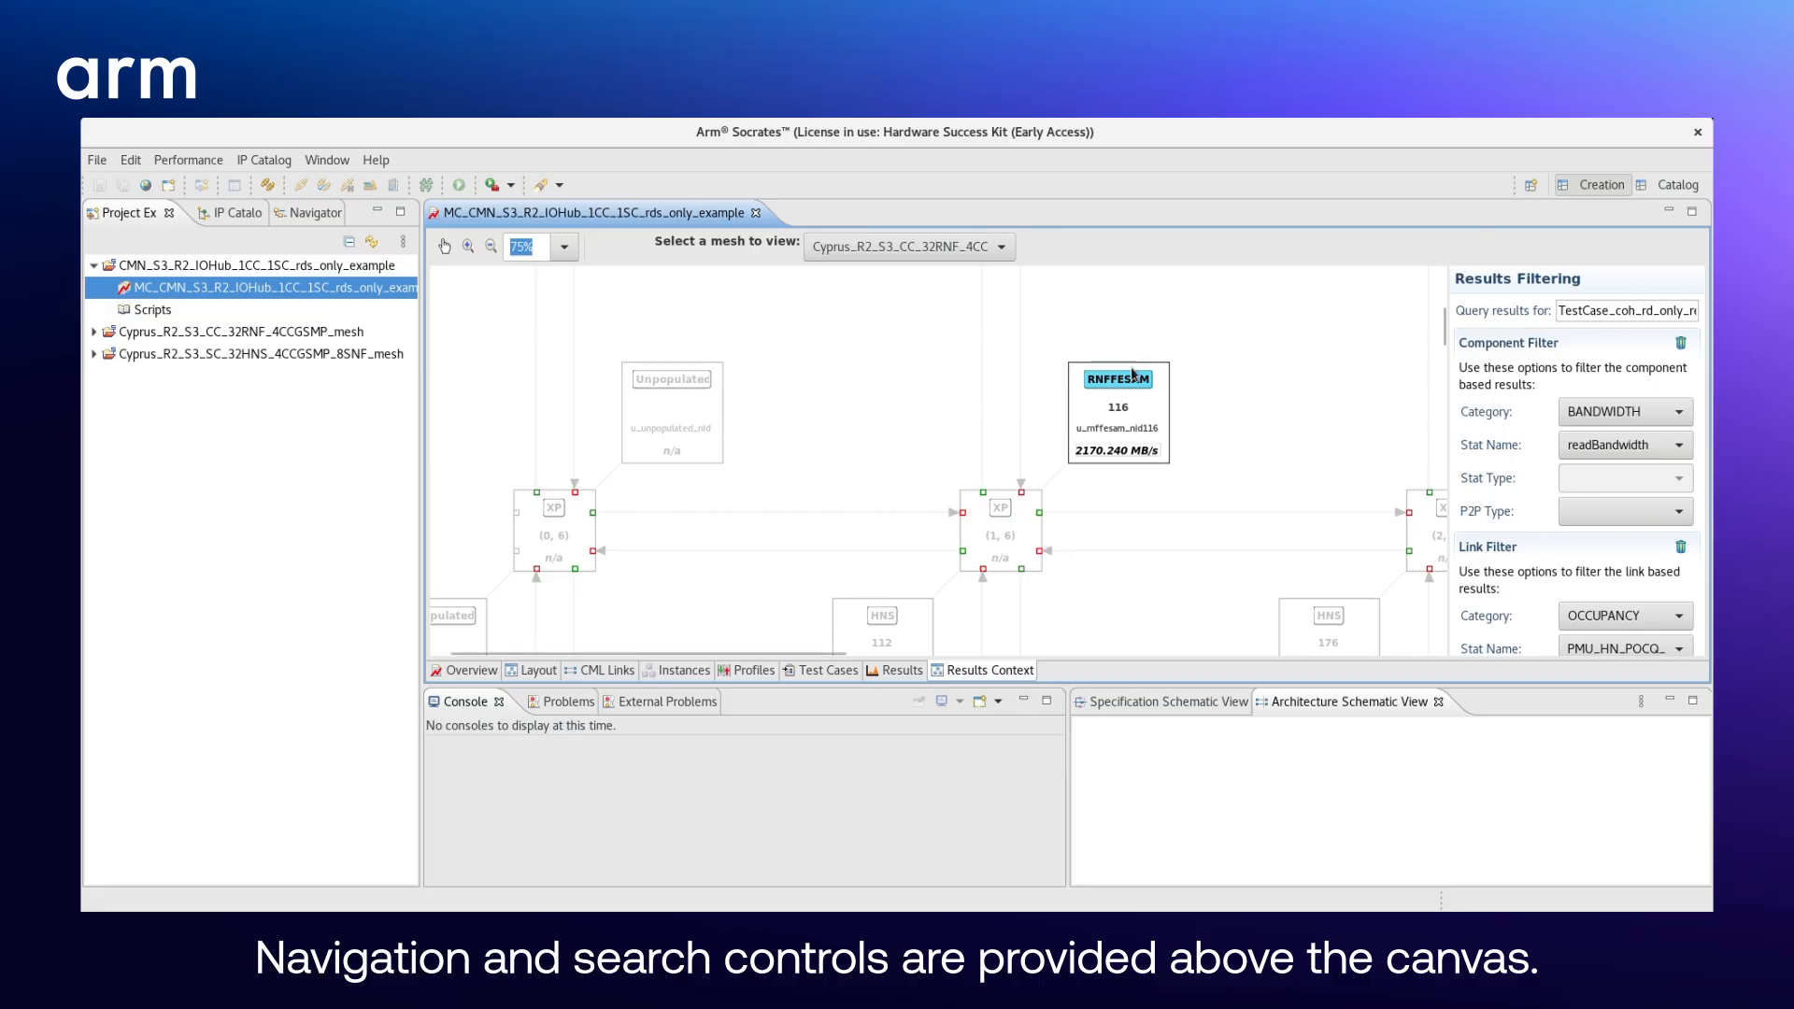
left_click(491, 245)
left_click(490, 245)
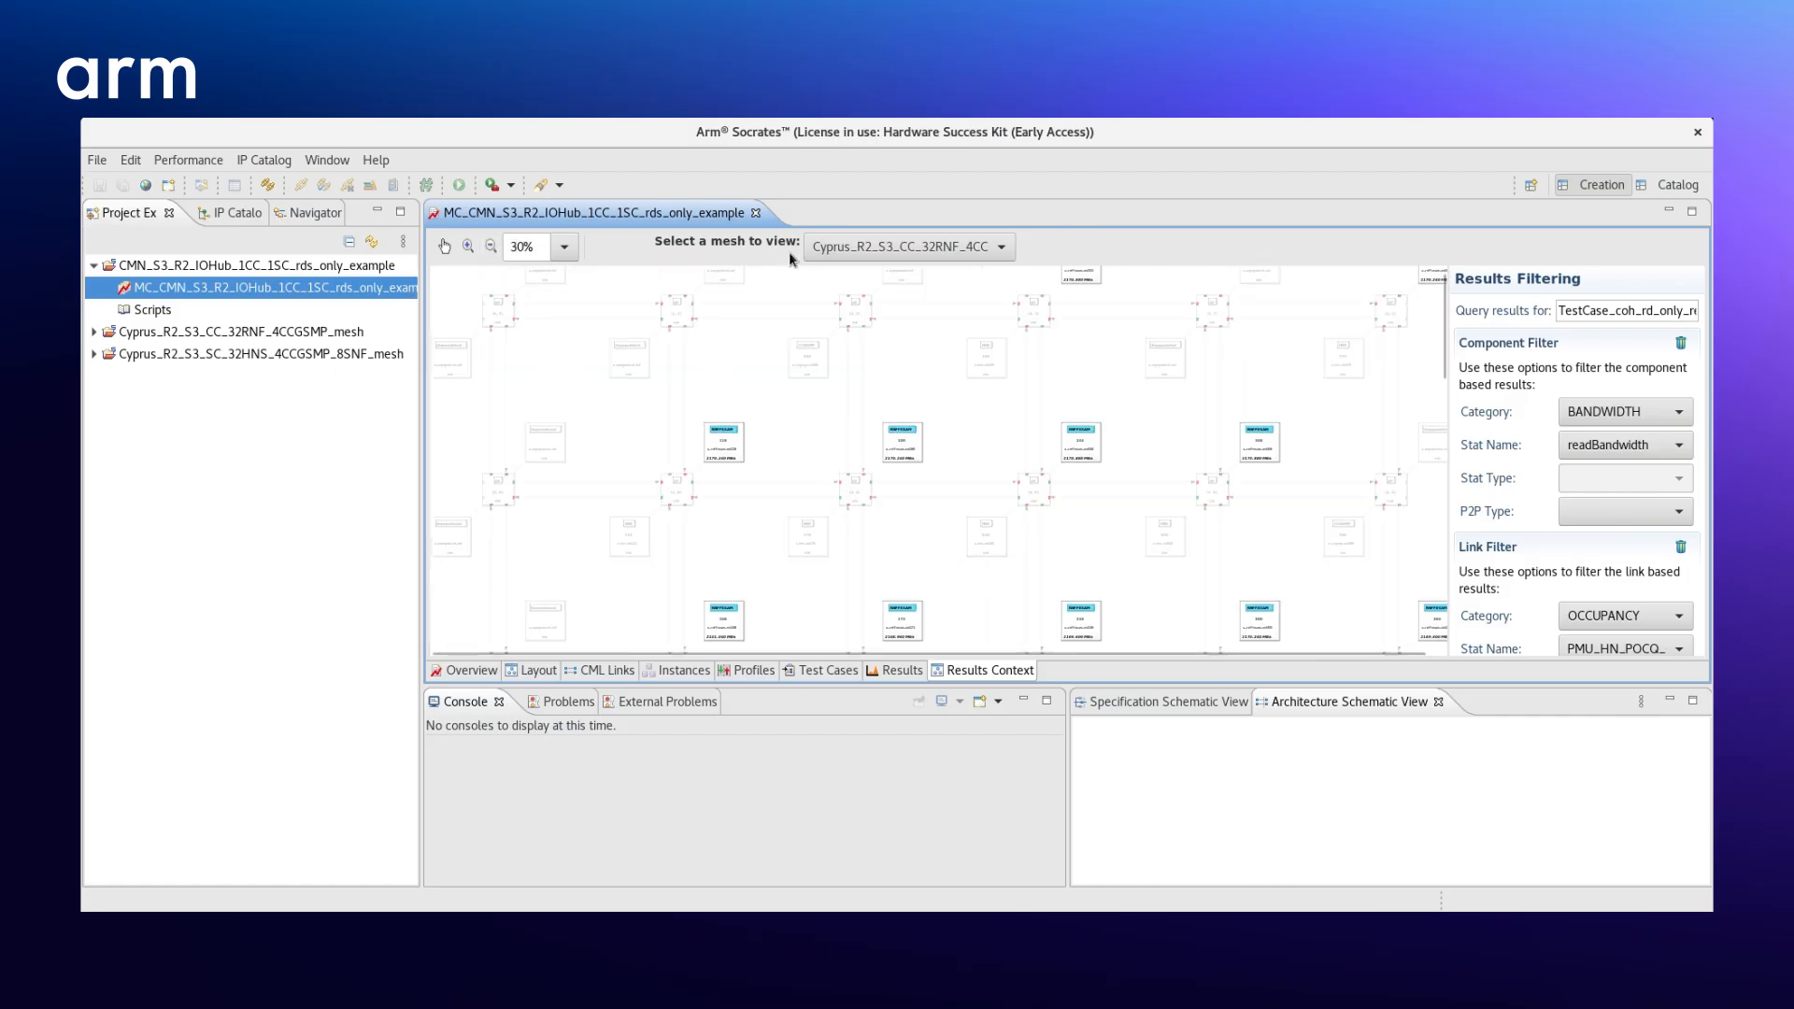
- View the graphical results of the SC mesh, followed by those of the copied CC mesh
left_click(819, 249)
left_click(829, 295)
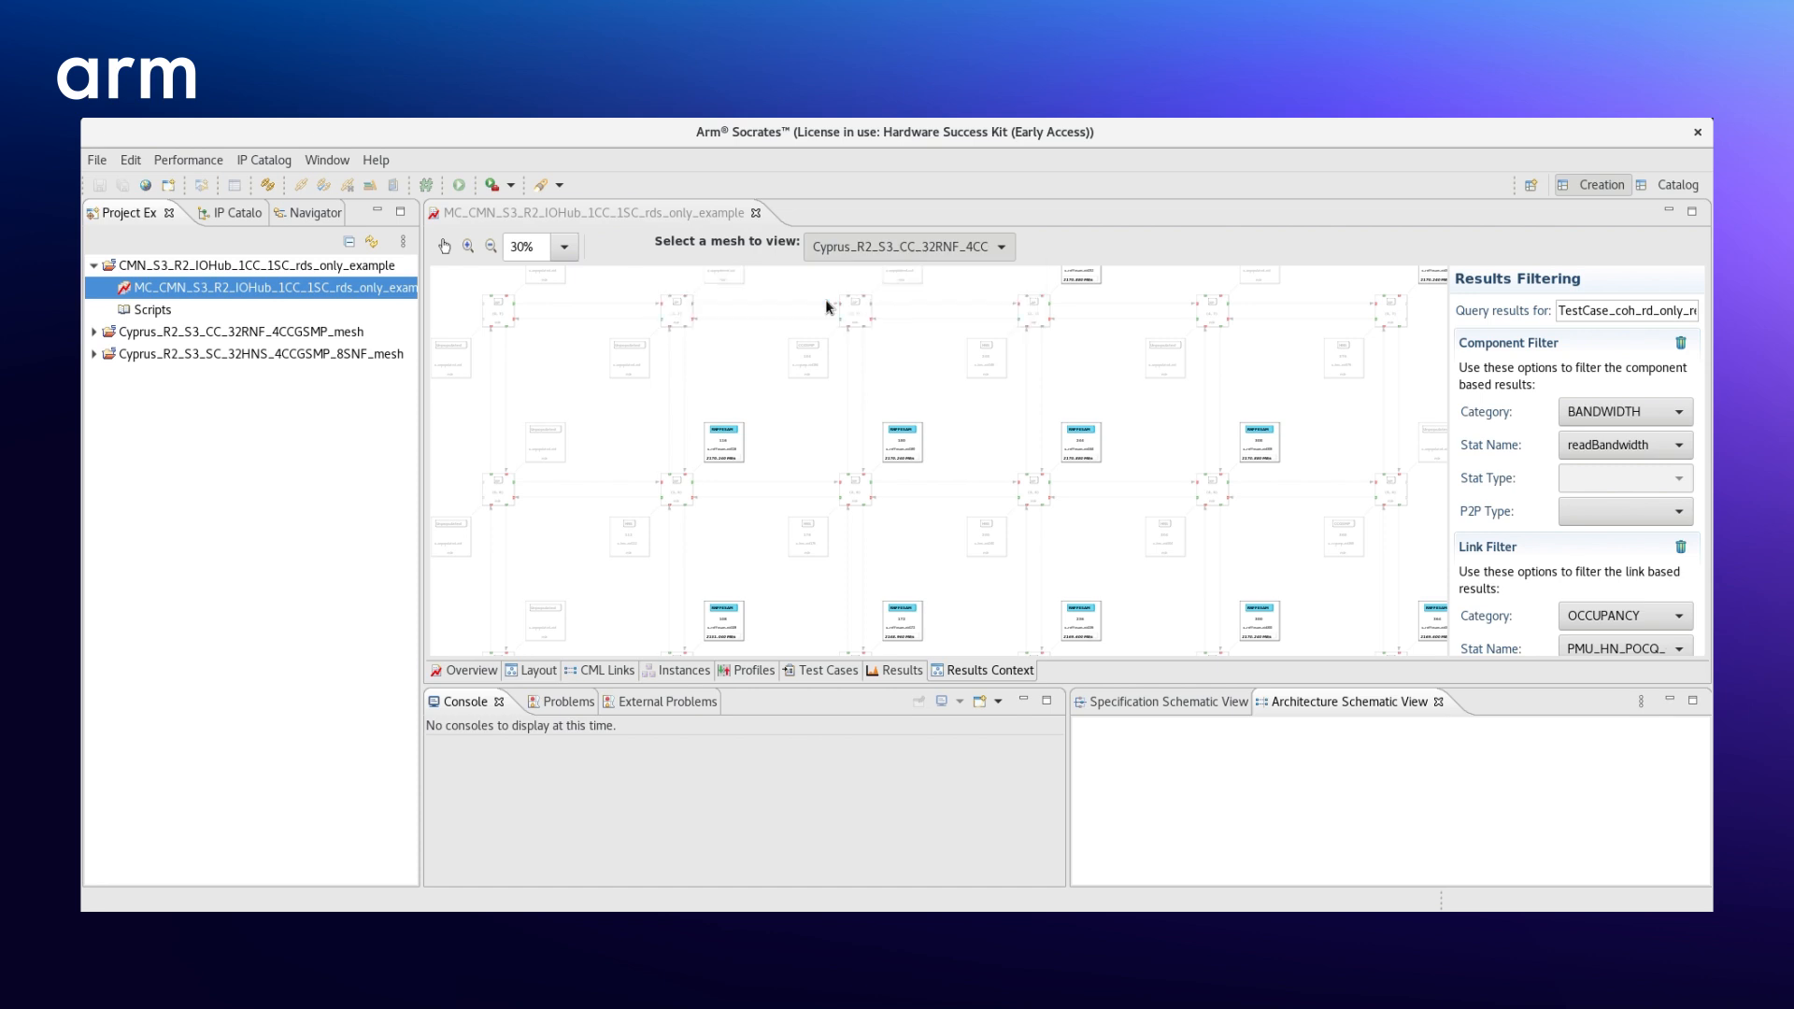
left_click(861, 246)
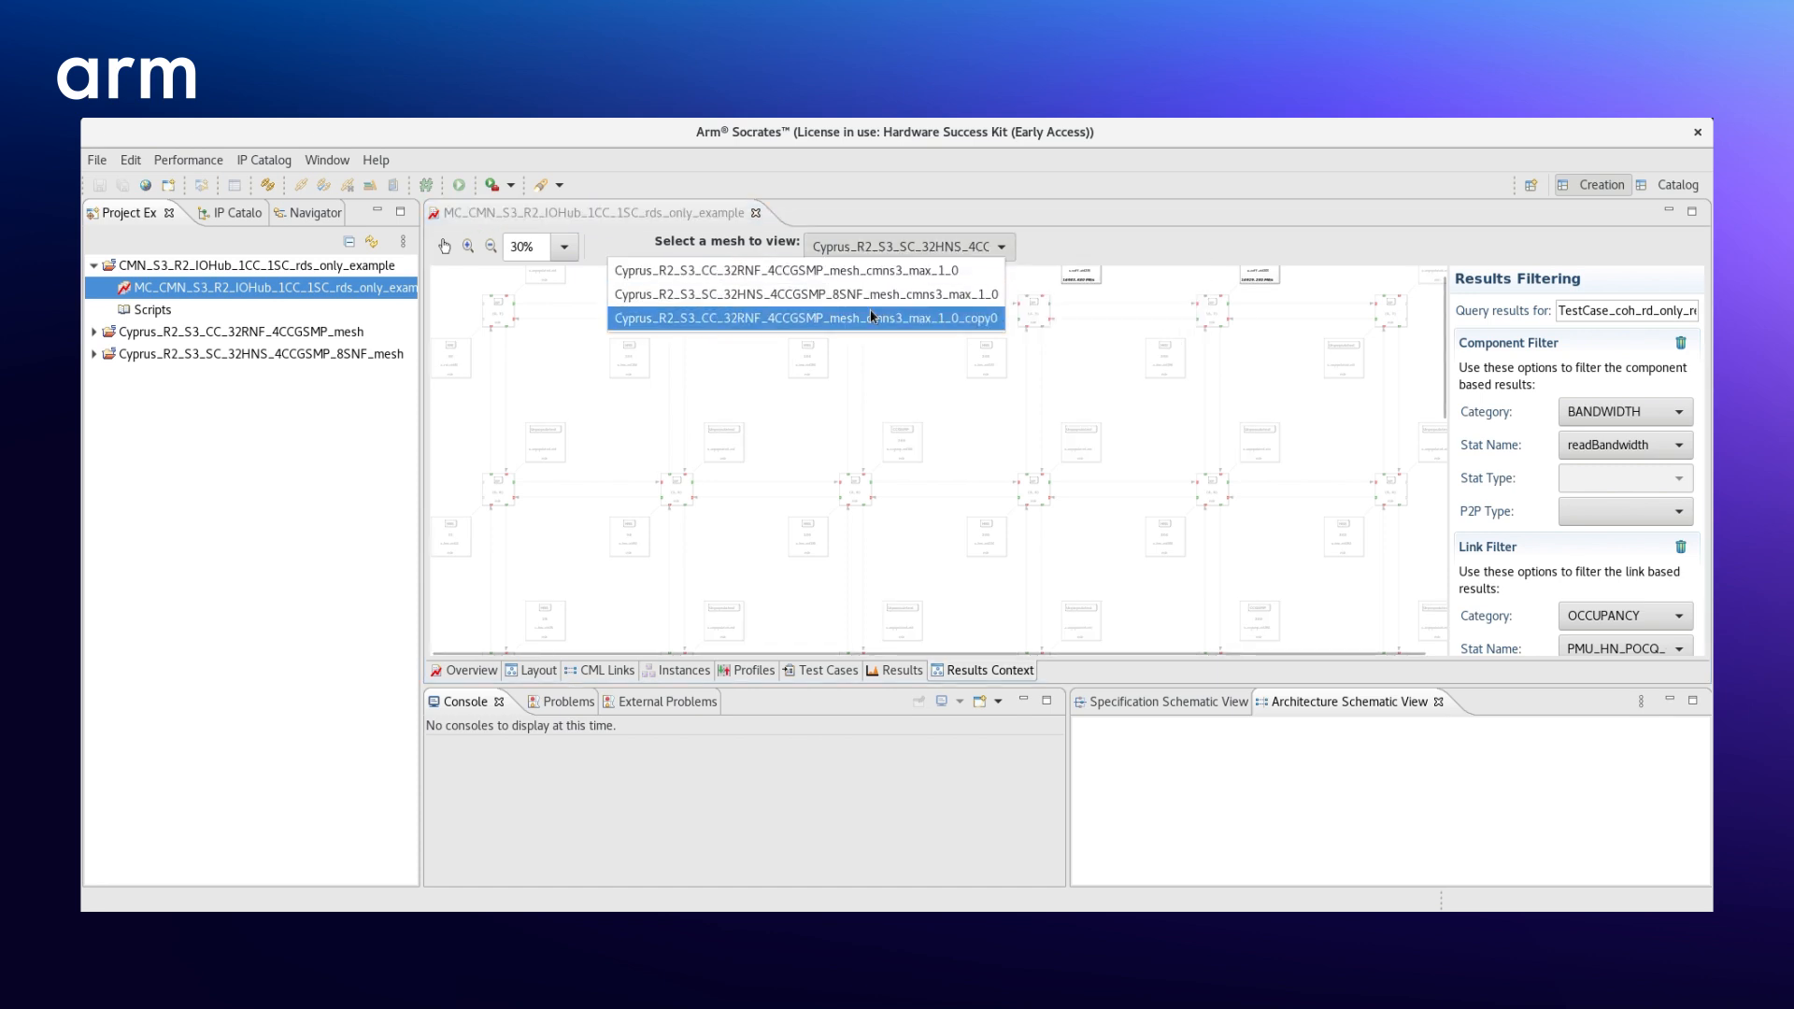
left_click(870, 317)
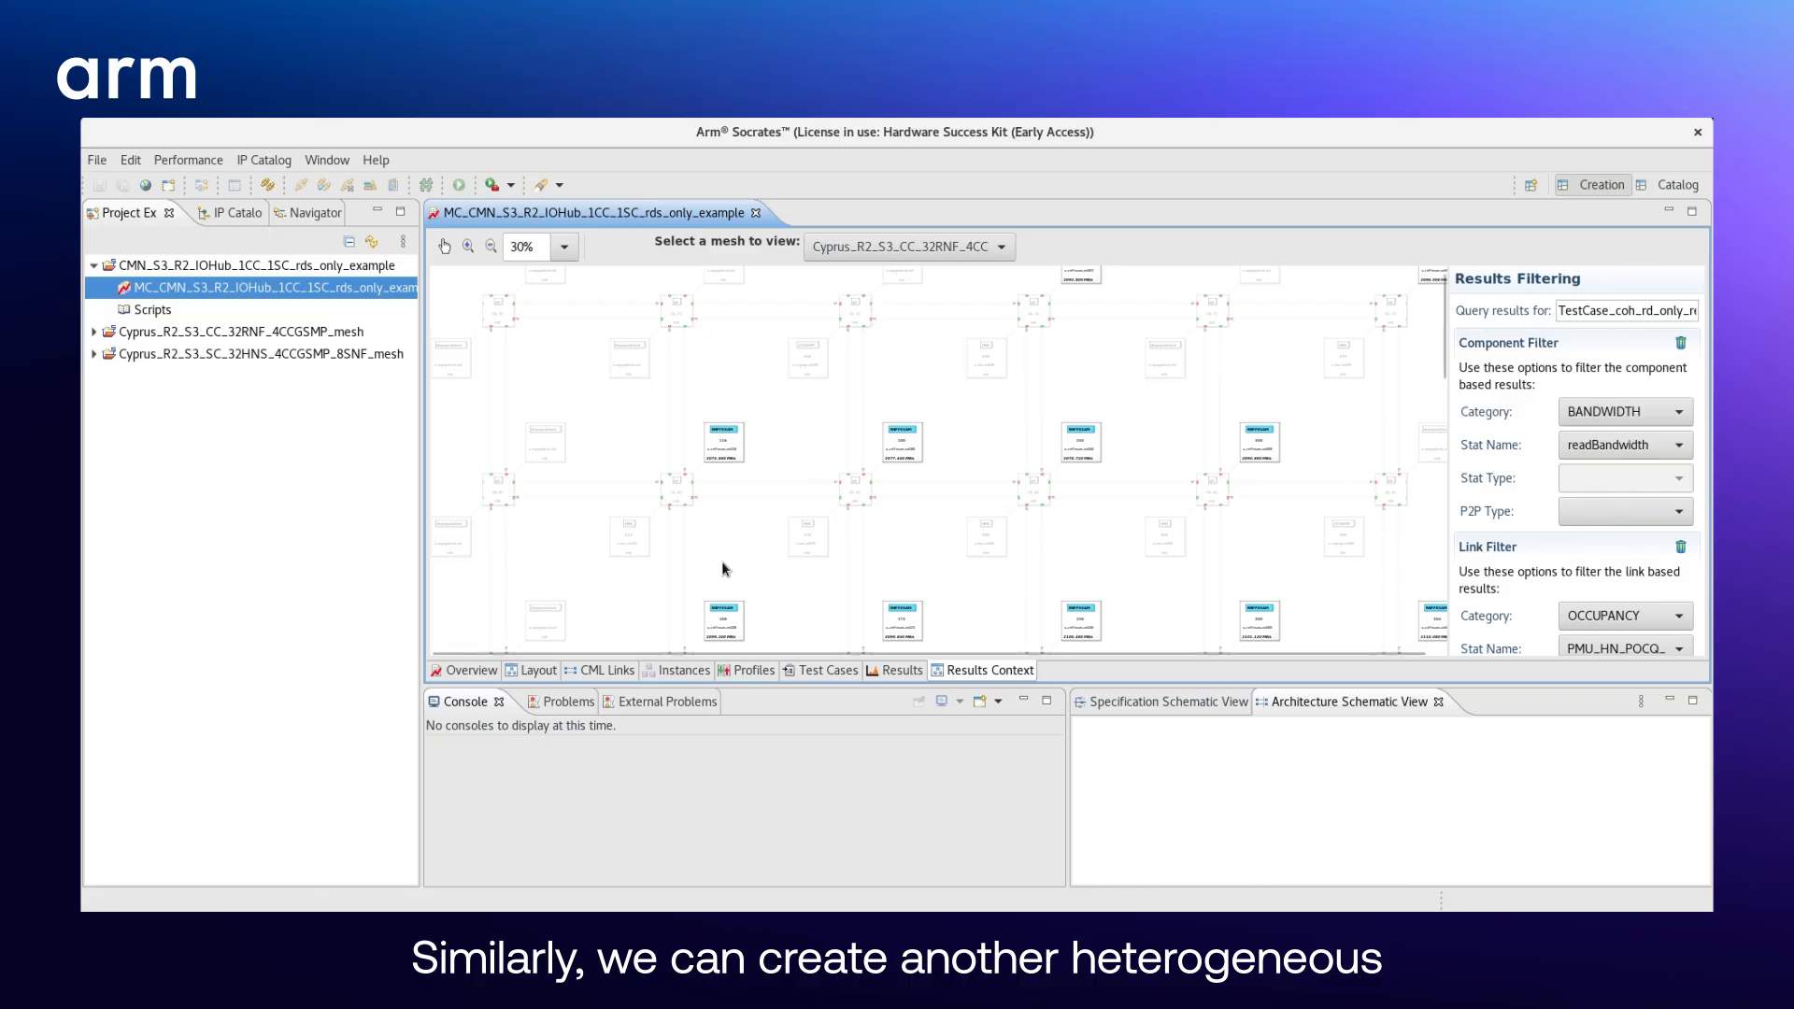
- Return to the multi-chip layout graph and show it at 50% zoom
left_click(534, 675)
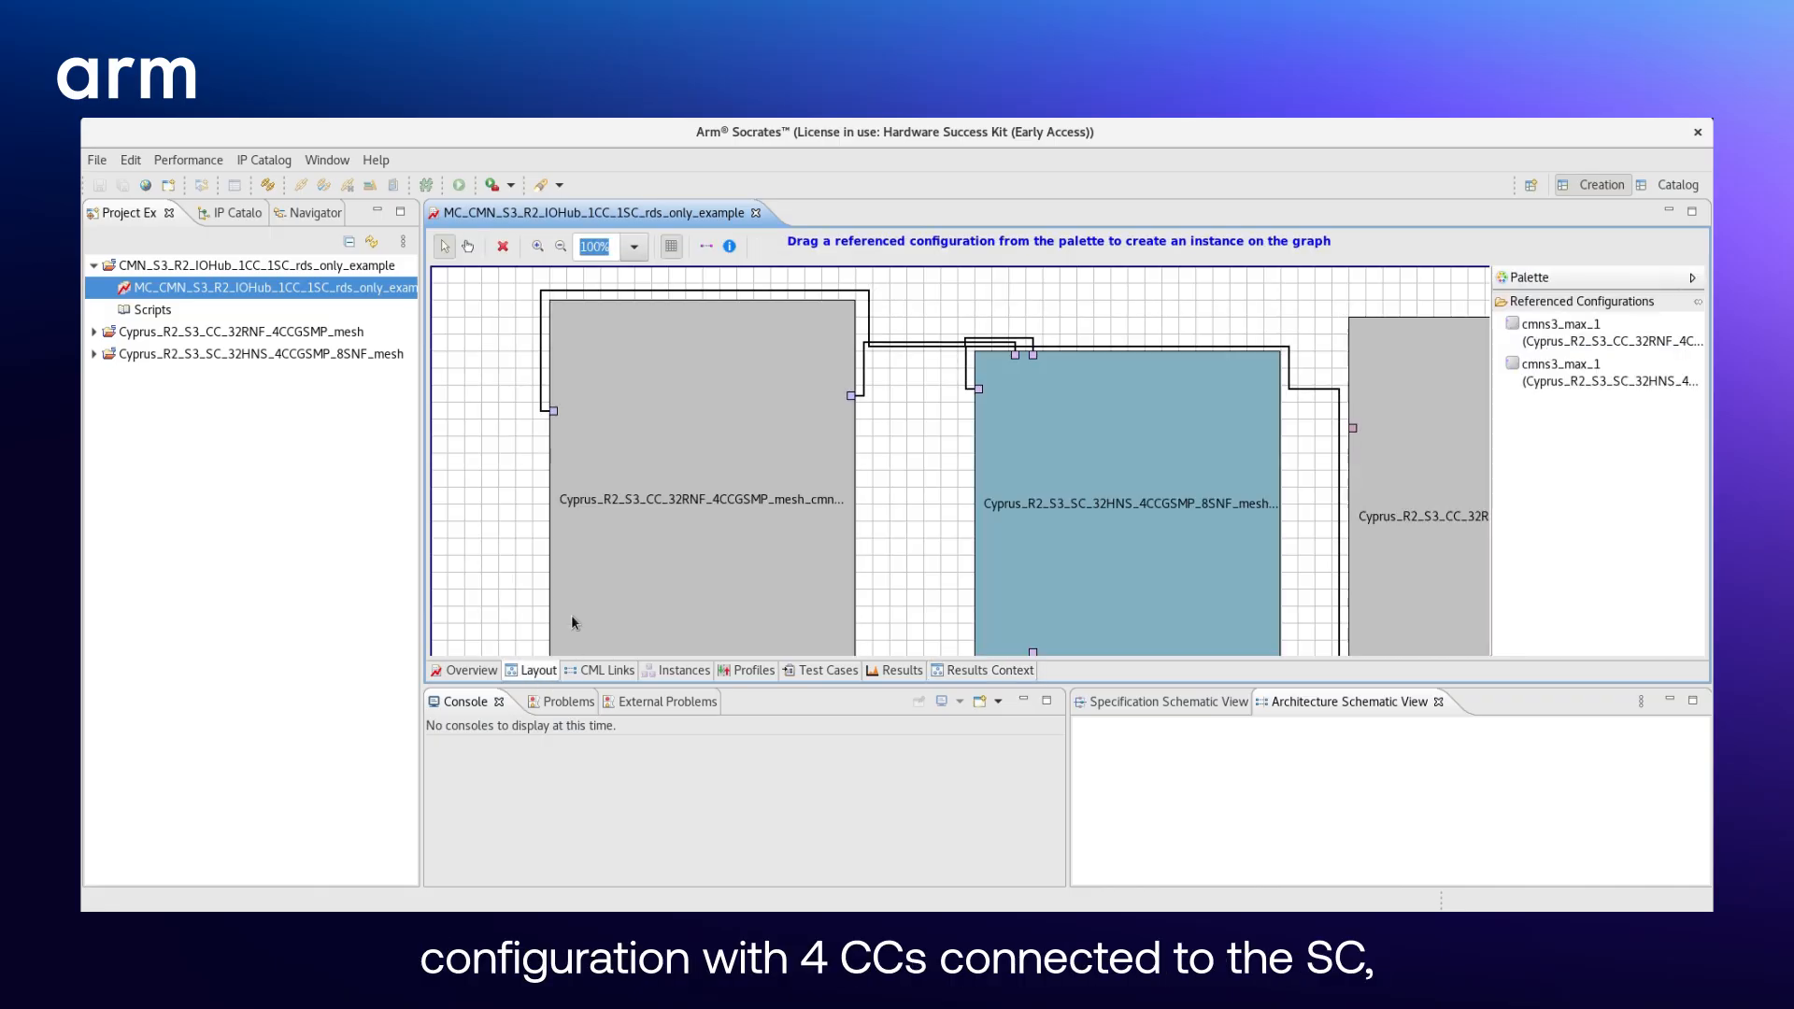
left_click(559, 257)
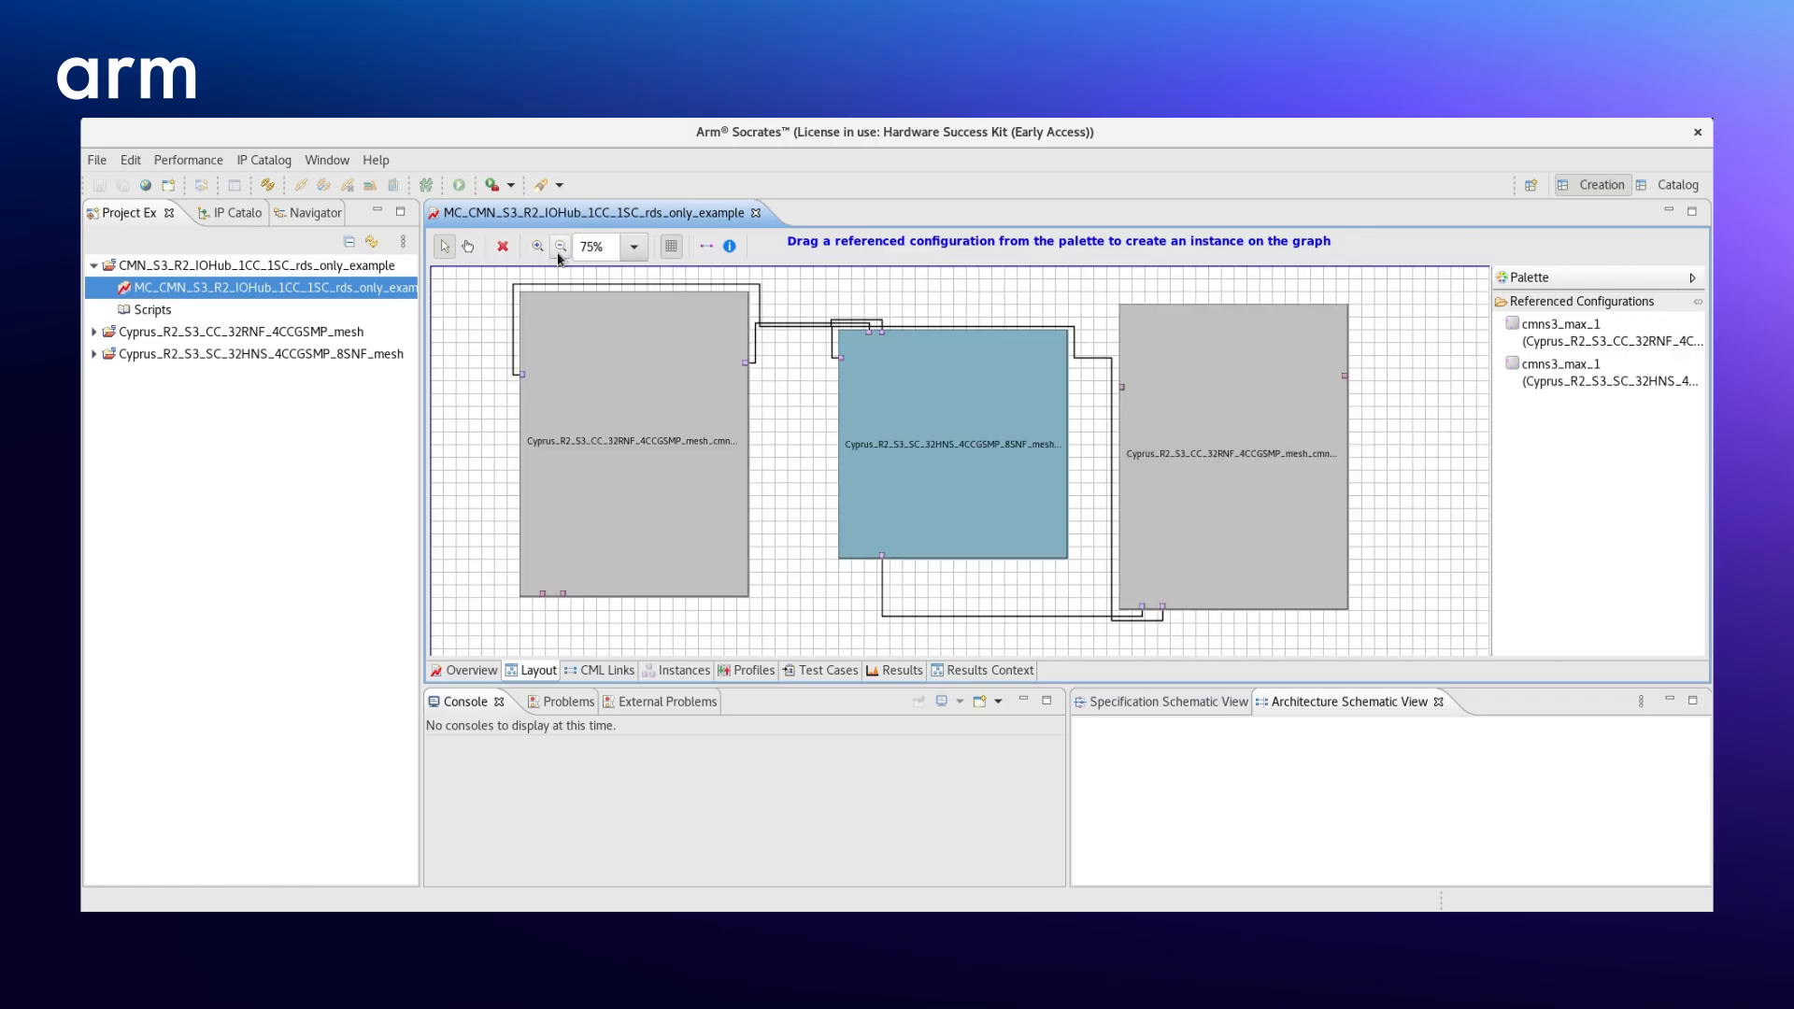
left_click(559, 257)
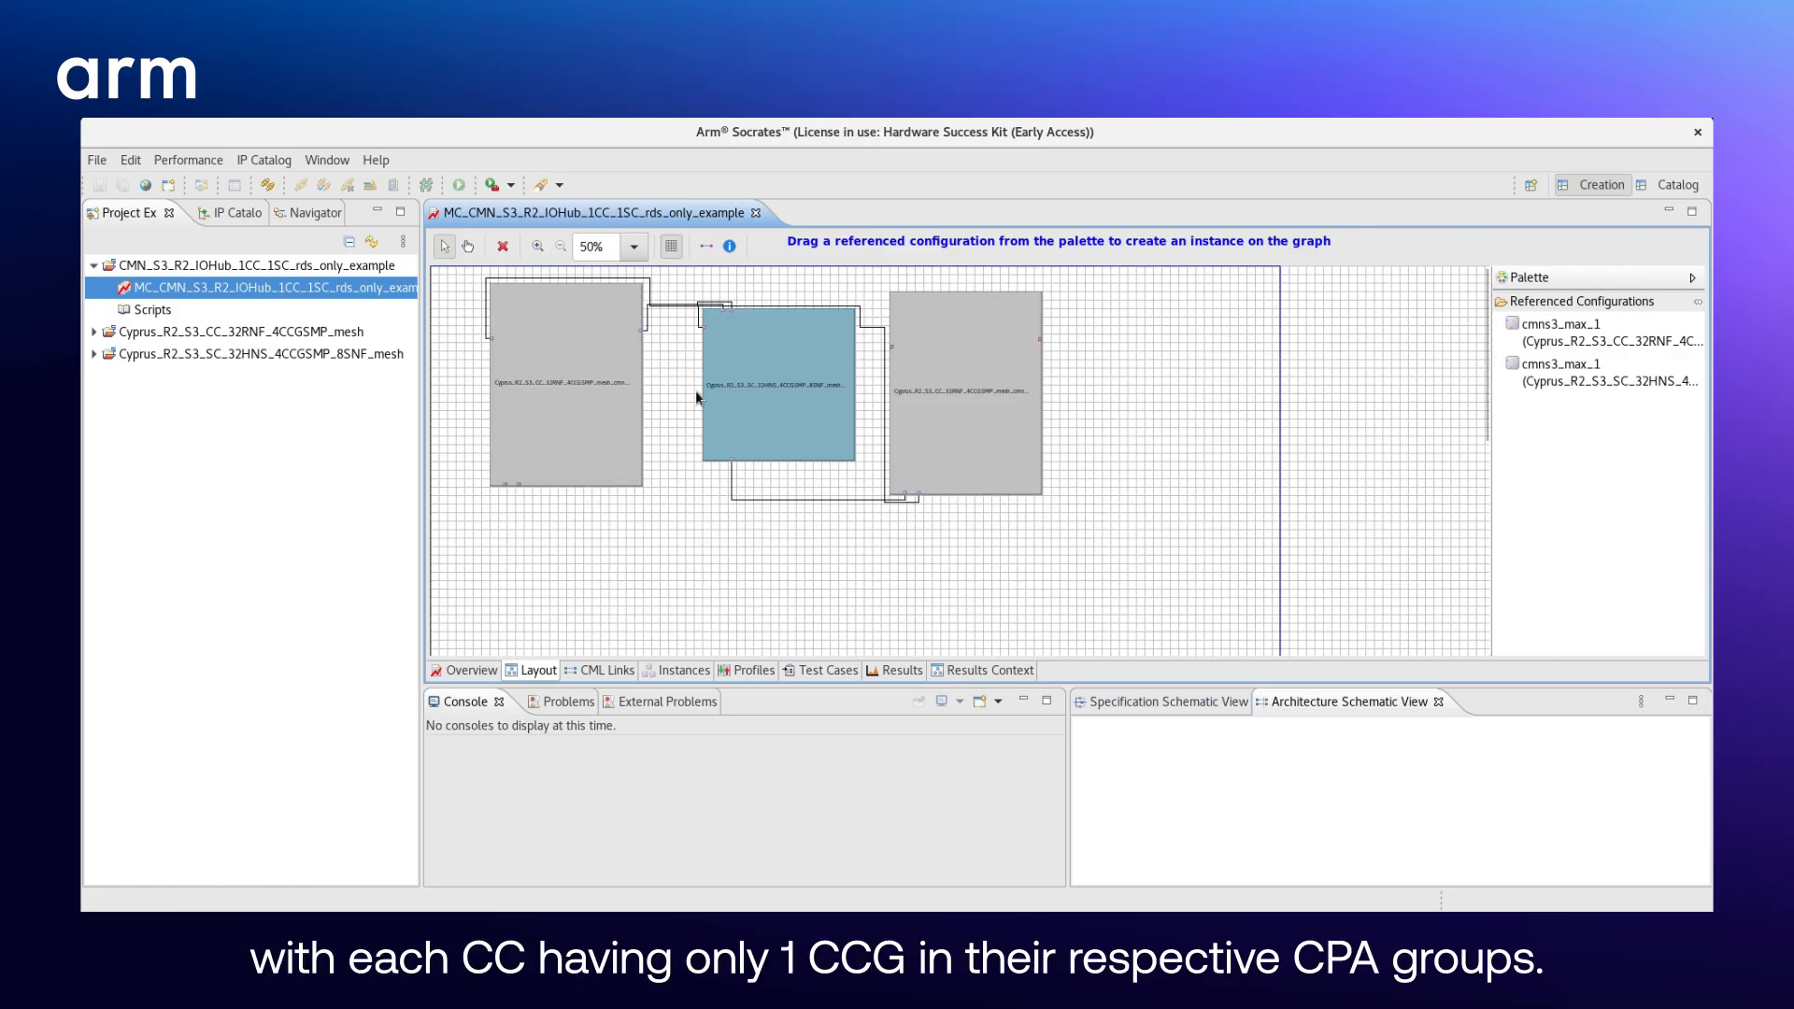